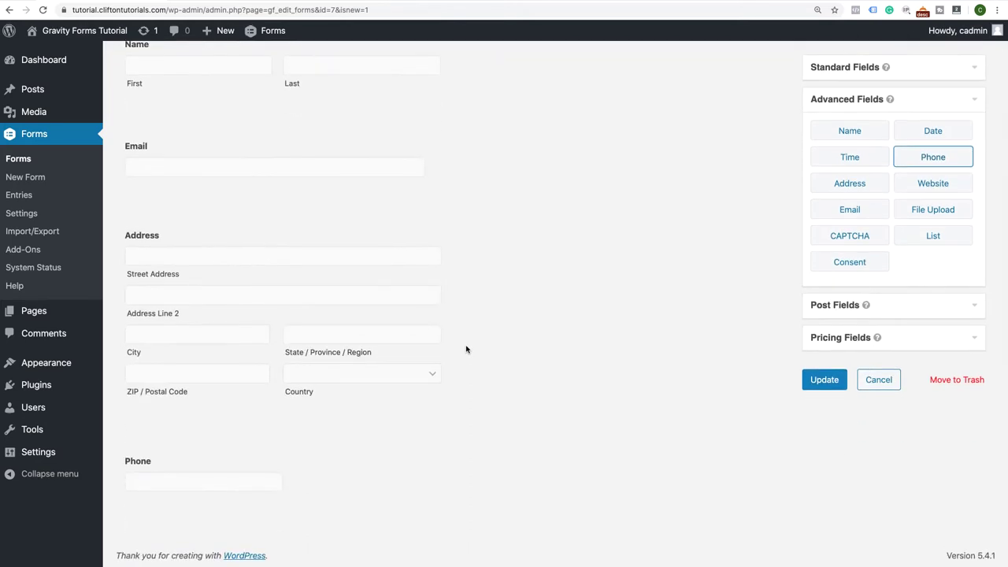
# Move the Phone field up so it sits between the Email and Address fields
pyautogui.moveTo(218, 433); pyautogui.dragTo(241, 333)
pyautogui.scroll(1, 244, 300)
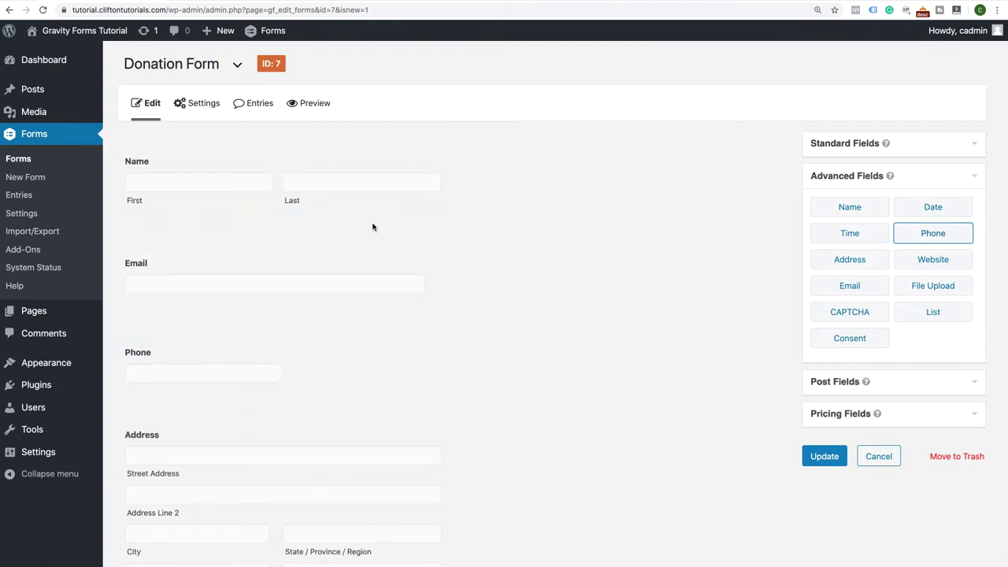
# Mark the Name field as required, then collapse its settings
pyautogui.click(407, 139)
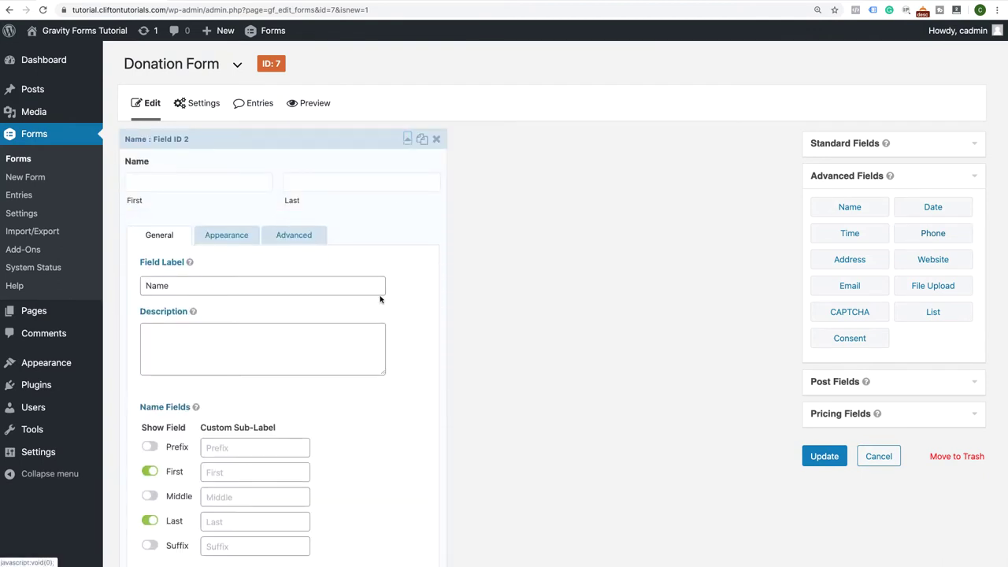
pyautogui.scroll(-3, 381, 297)
pyautogui.scroll(-1, 381, 296)
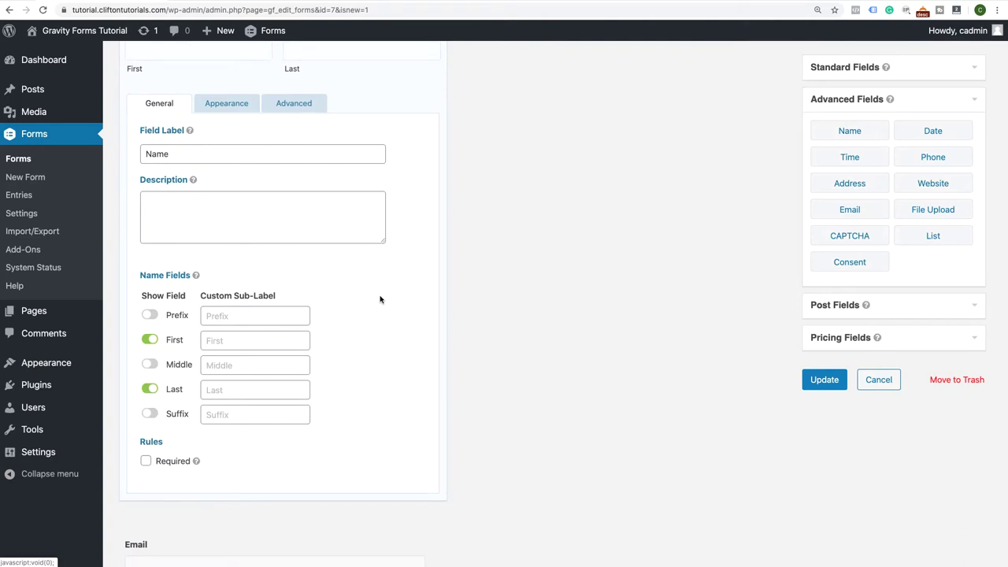
pyautogui.click(145, 460)
pyautogui.scroll(4, 331, 263)
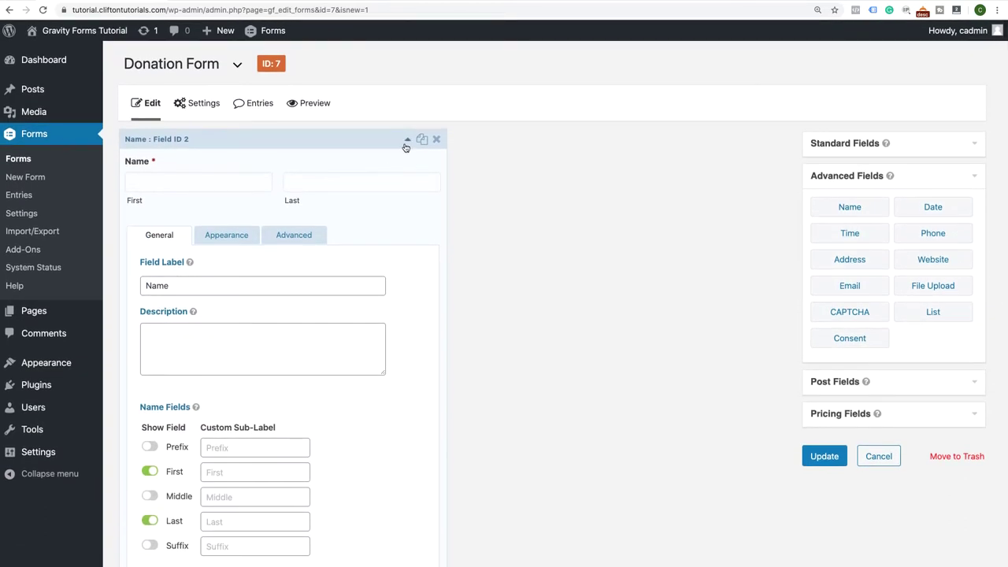
pyautogui.click(407, 139)
# Mark the Email field as required and view its Appearance options
pyautogui.click(407, 244)
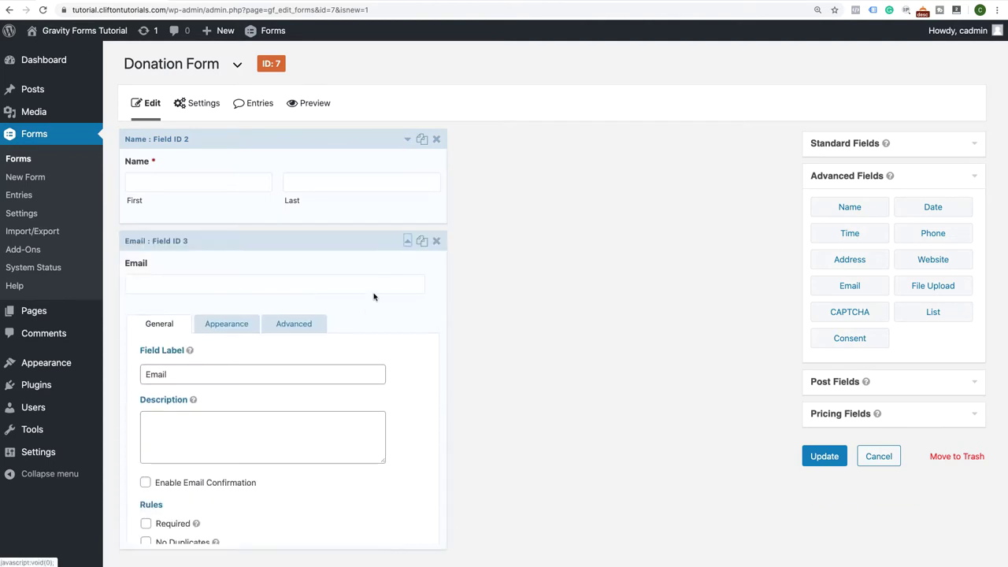
pyautogui.scroll(-2, 373, 232)
pyautogui.click(146, 441)
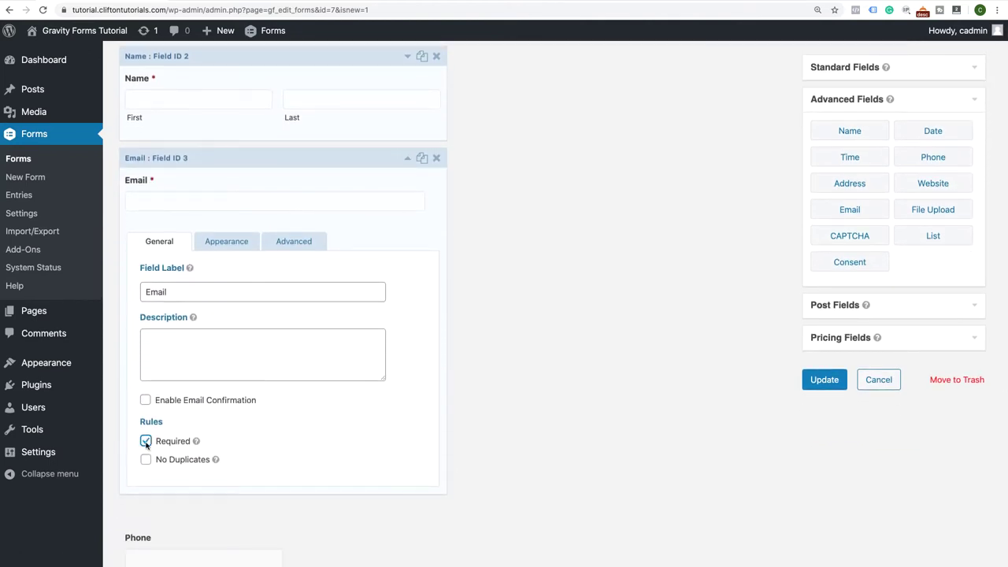
pyautogui.click(237, 243)
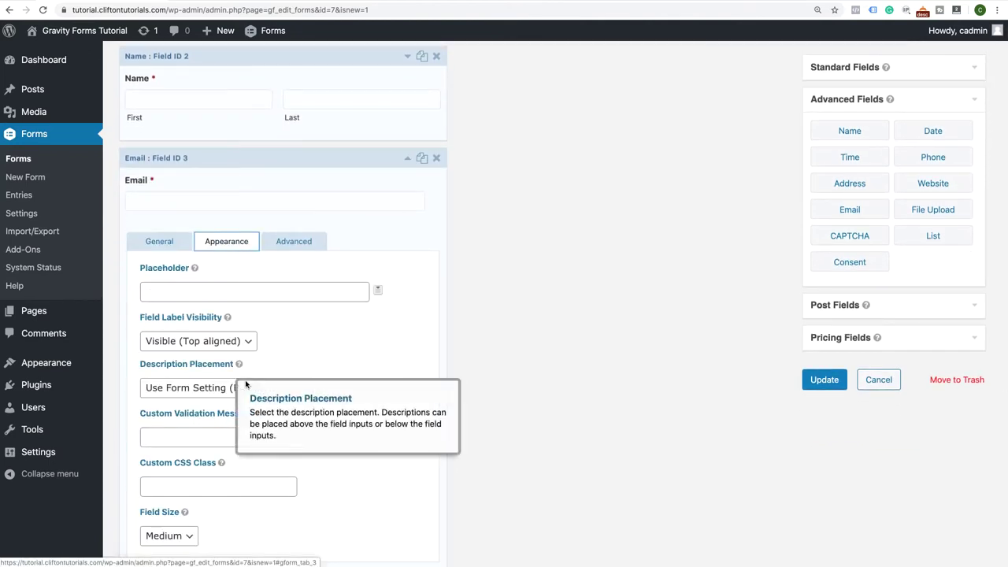
pyautogui.scroll(-2, 245, 383)
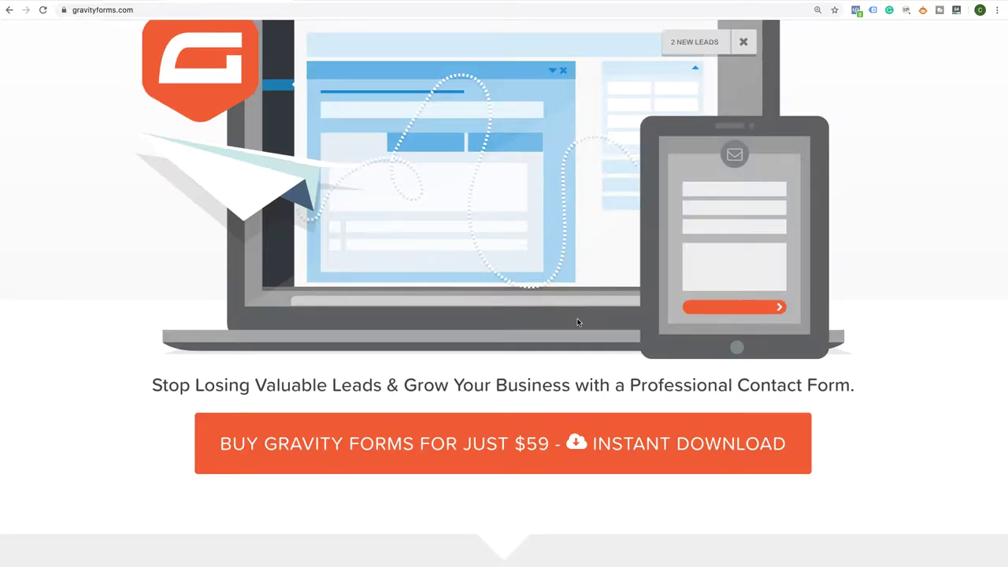
# Scroll the pricing page comparing Basic ($59), Elite ($259) and Pro ($159) licenses and add-ons
pyautogui.scroll(3, 577, 322)
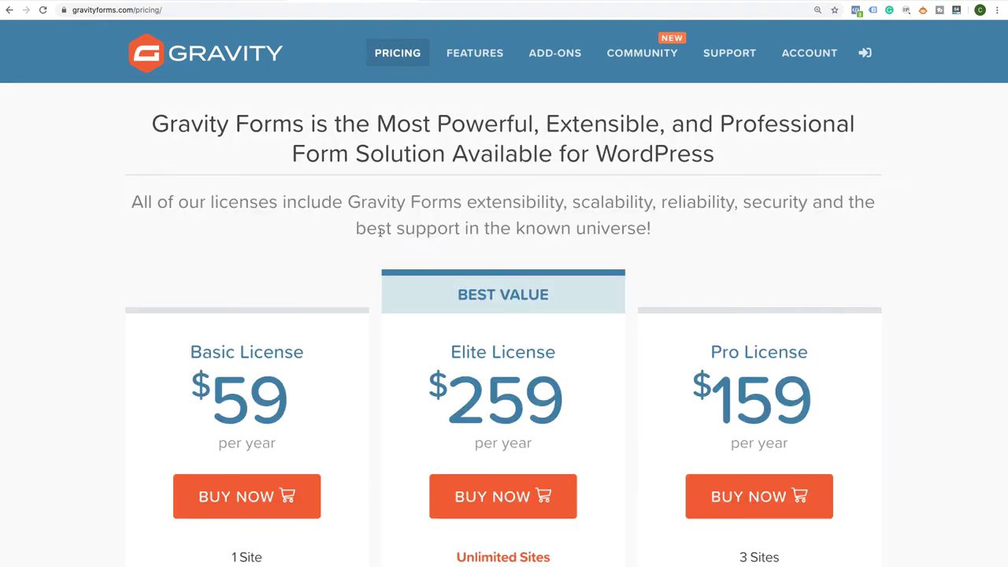
pyautogui.scroll(-1, 380, 232)
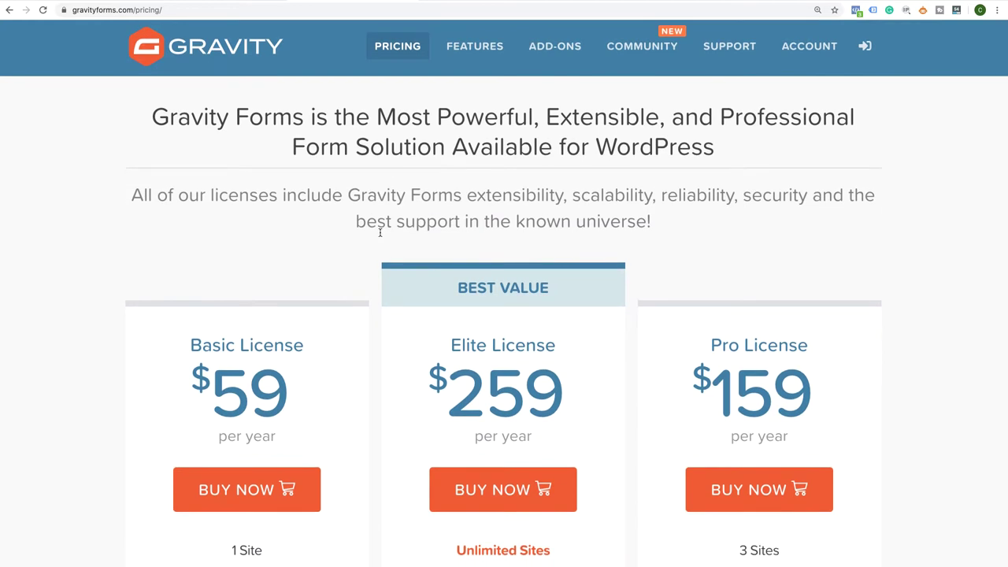
pyautogui.scroll(-3, 380, 232)
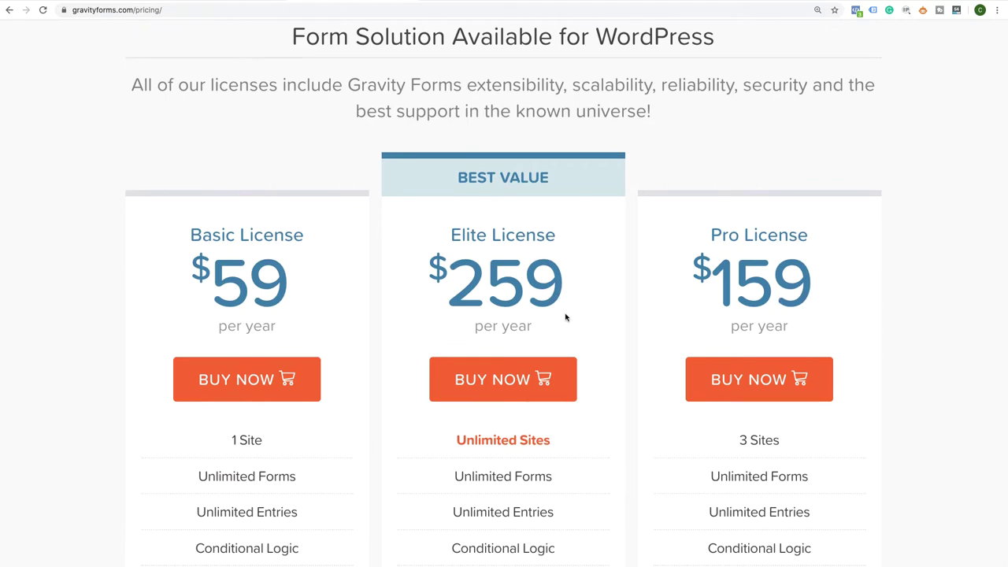
pyautogui.scroll(-9, 565, 318)
pyautogui.scroll(3, 566, 317)
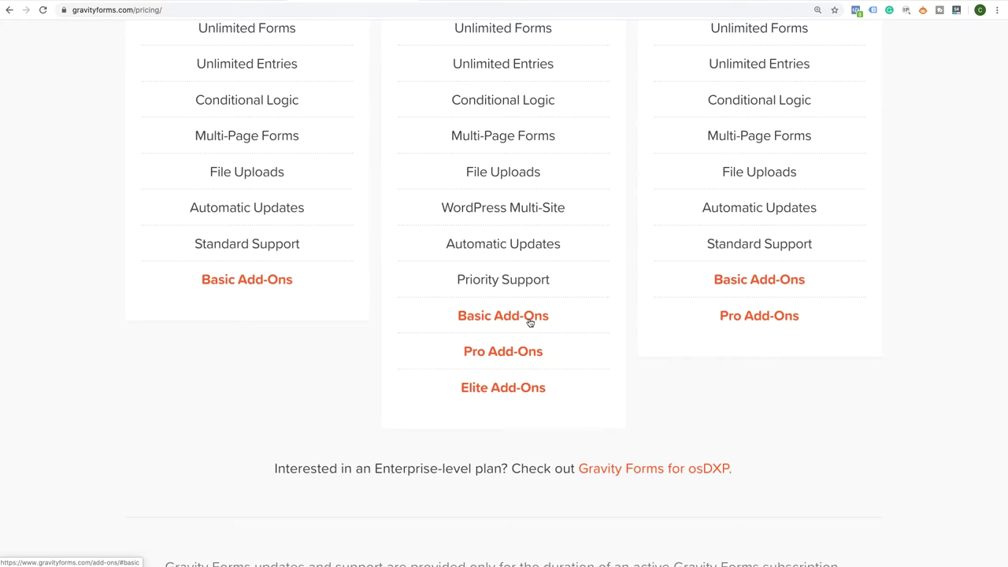
# Open the list of add-ons included with the Pro license and scroll through it
pyautogui.click(508, 352)
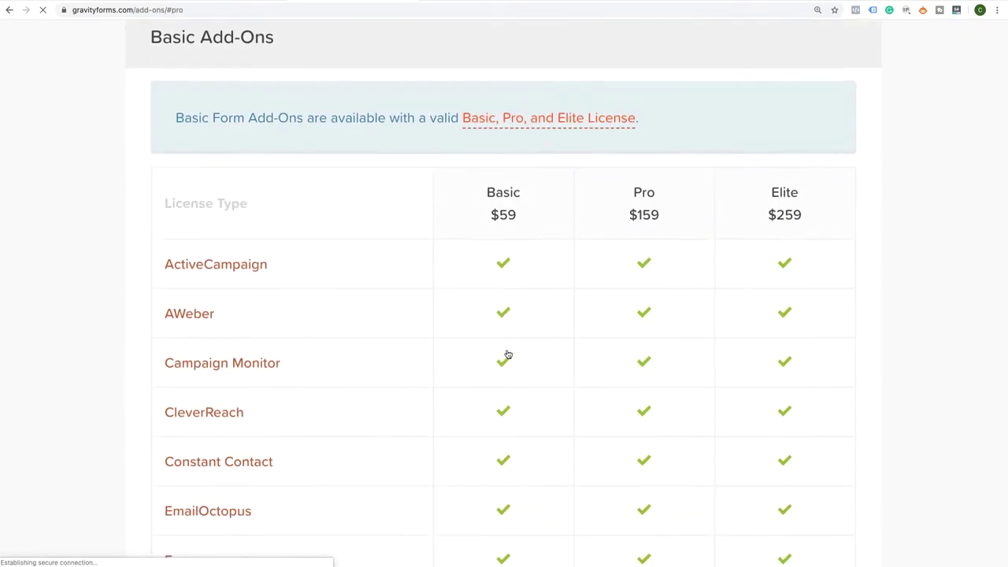
pyautogui.scroll(-6, 508, 354)
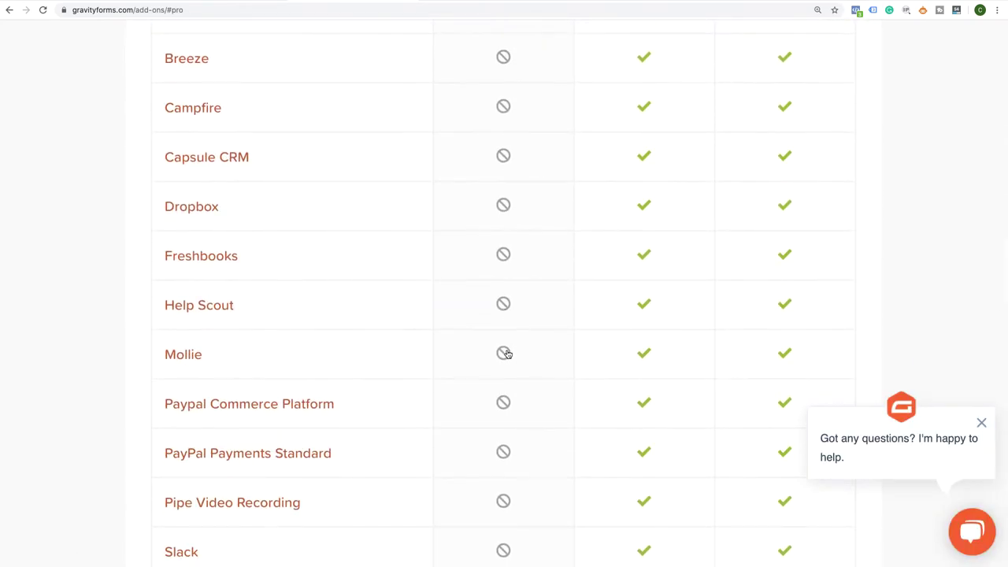
pyautogui.scroll(-3, 508, 354)
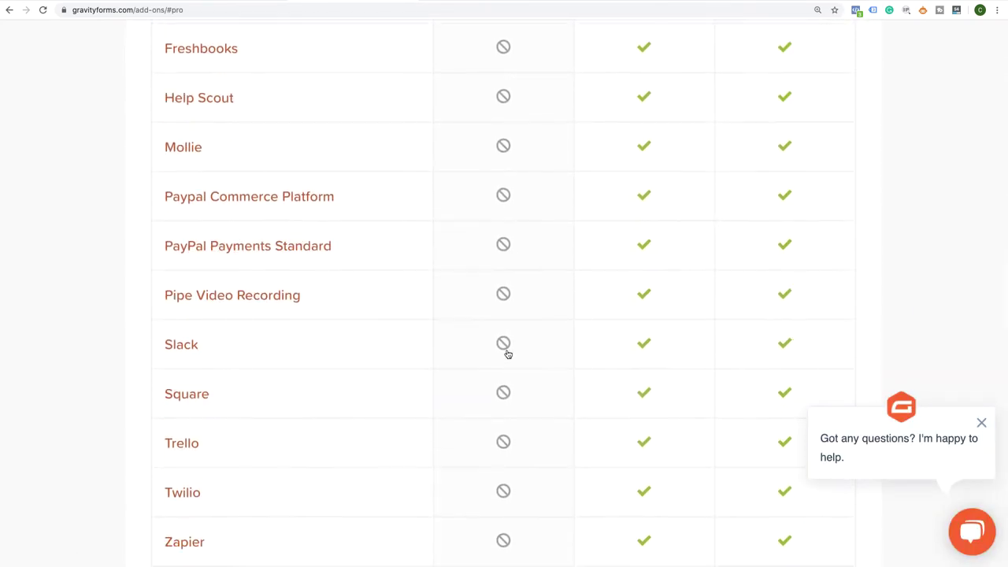
pyautogui.scroll(-8, 508, 354)
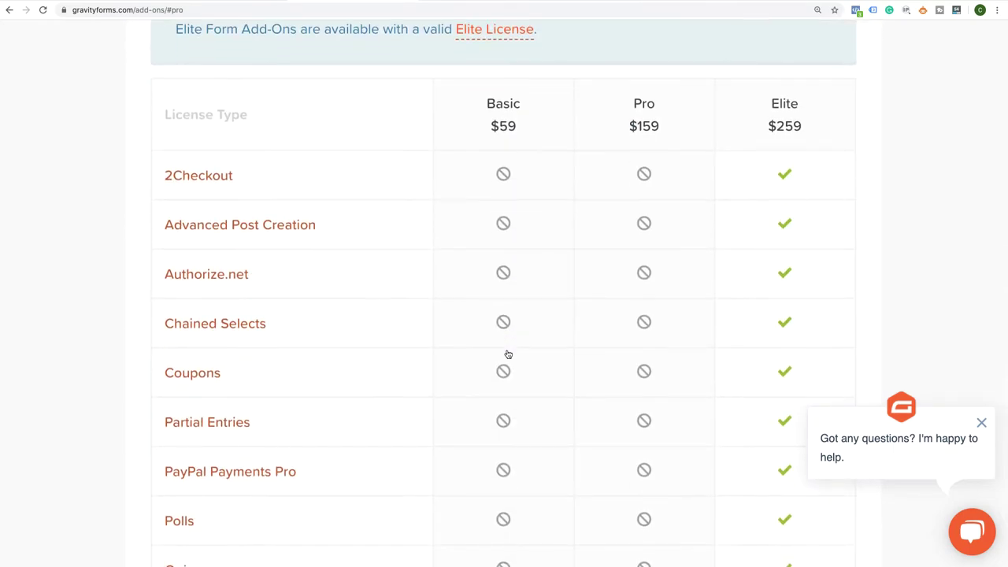
pyautogui.scroll(-1, 508, 354)
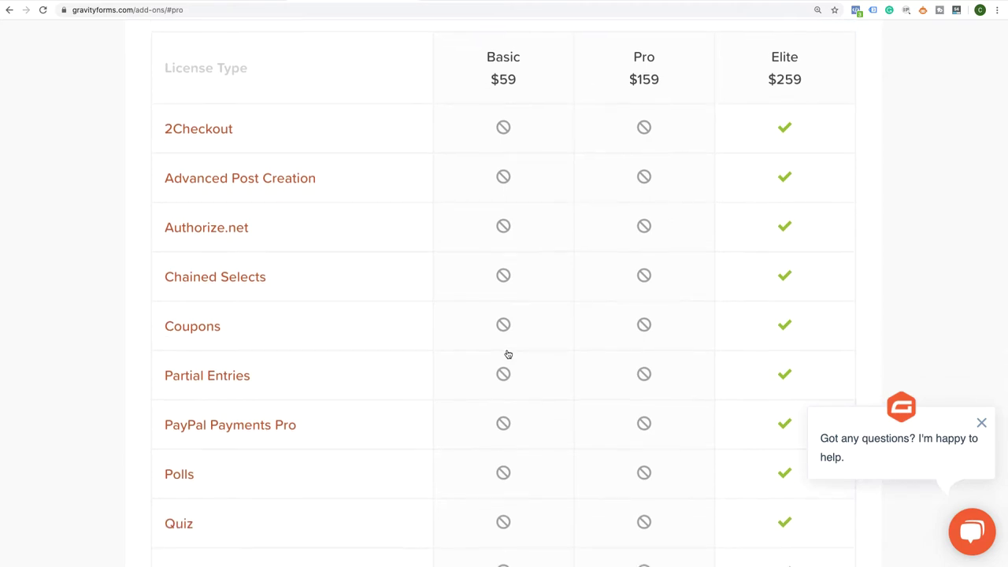
pyautogui.scroll(-3, 508, 354)
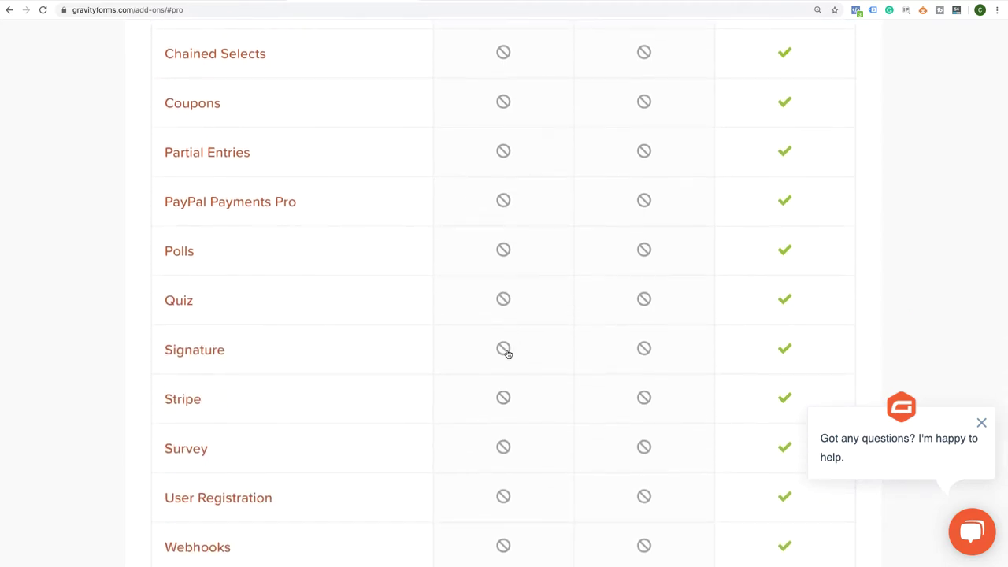
pyautogui.scroll(-1, 508, 353)
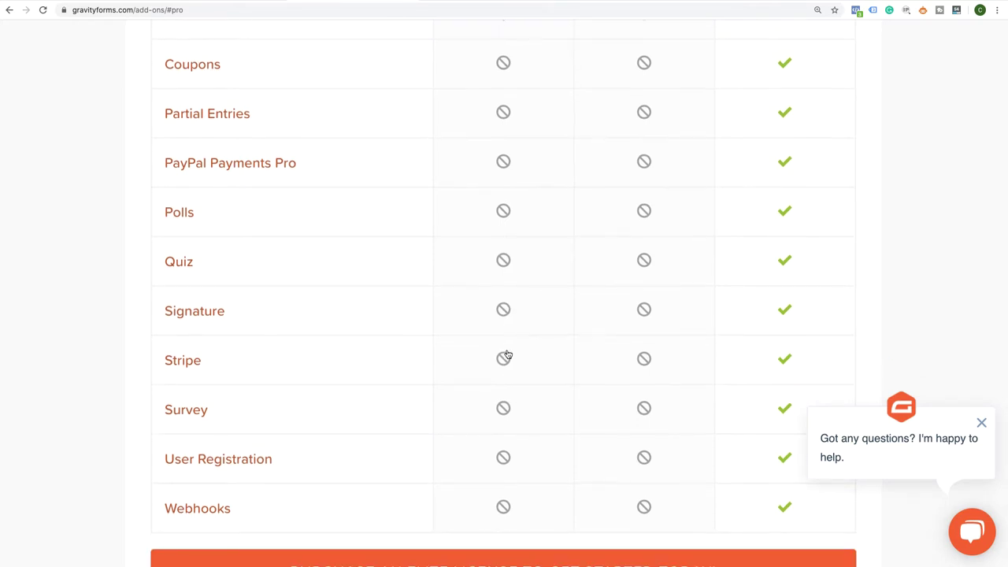
pyautogui.scroll(-5, 508, 354)
pyautogui.scroll(6, 508, 354)
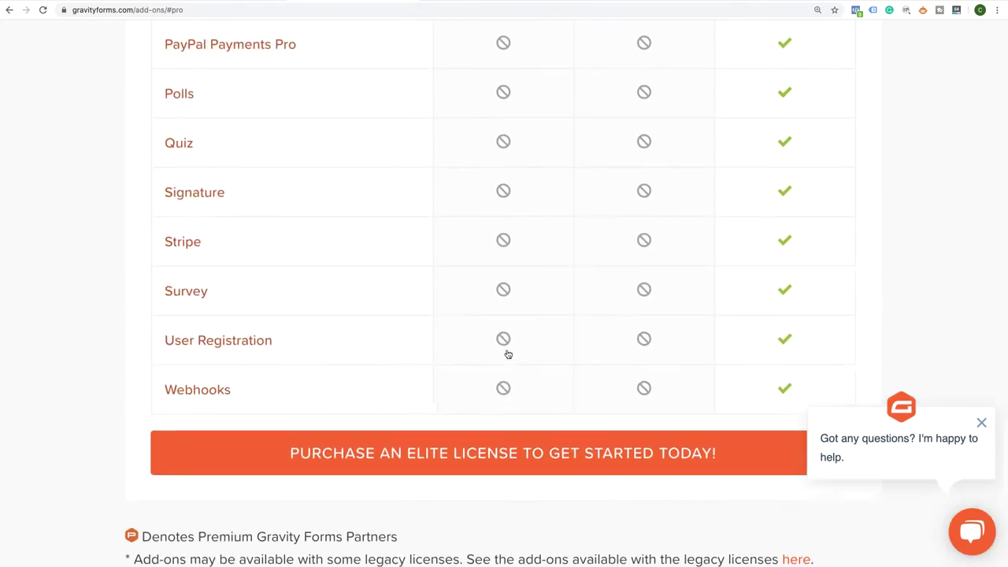
pyautogui.scroll(1, 508, 354)
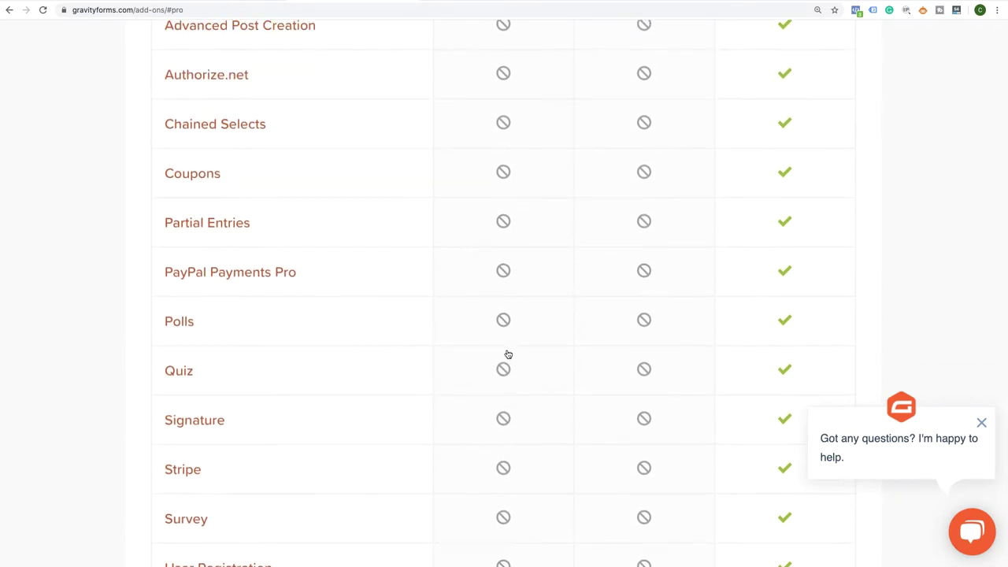
pyautogui.scroll(6, 508, 354)
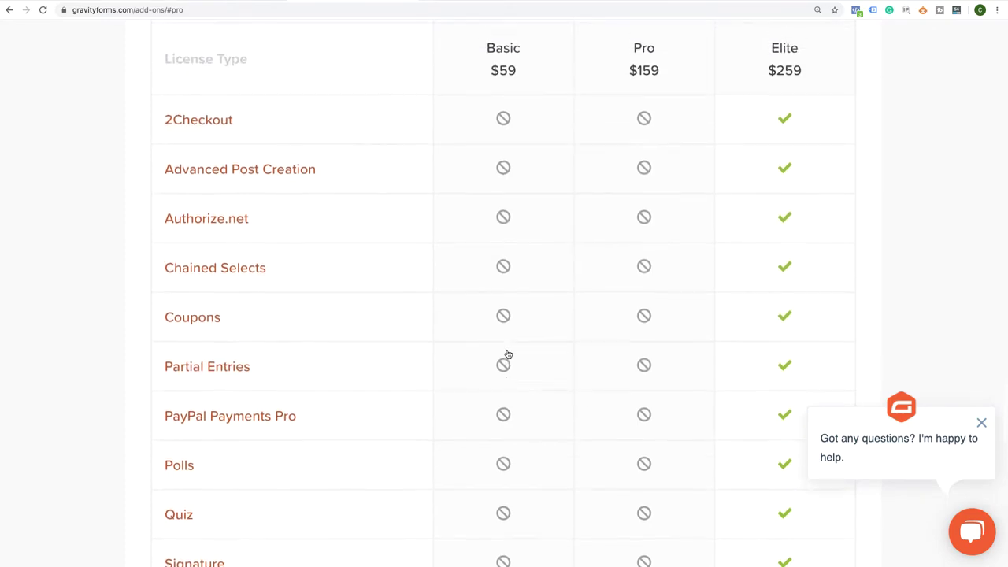
pyautogui.scroll(1, 508, 355)
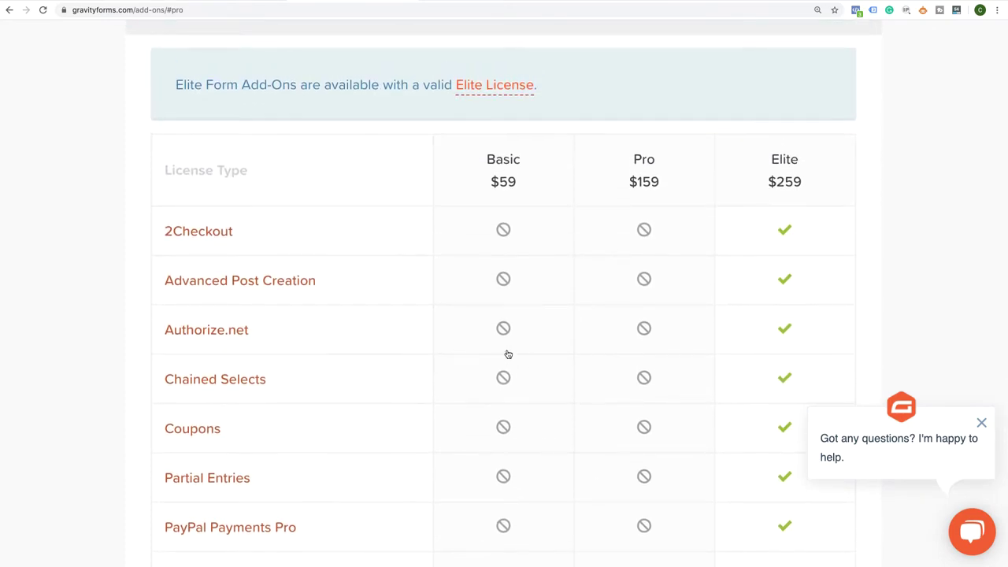
pyautogui.scroll(9, 508, 355)
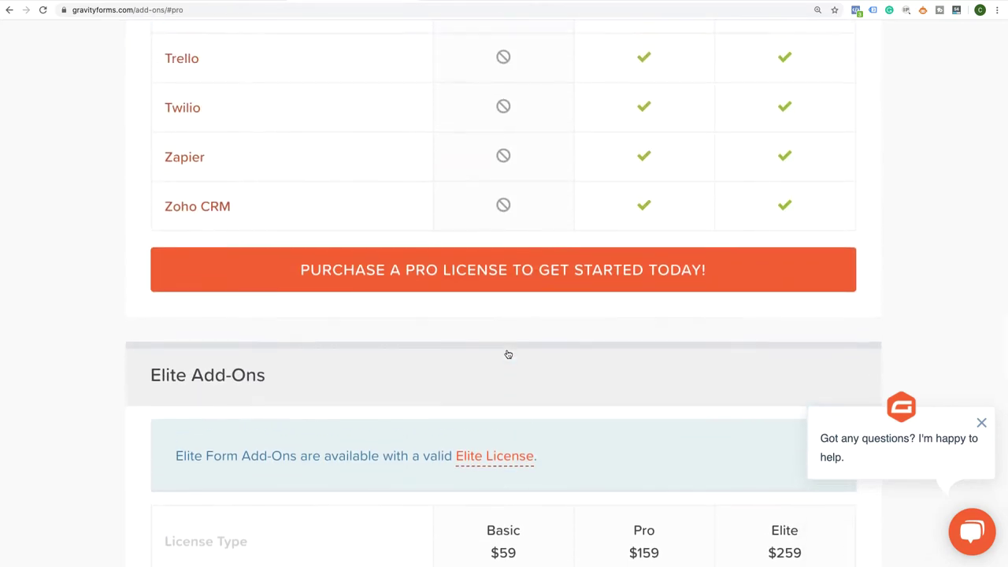
pyautogui.scroll(20, 508, 355)
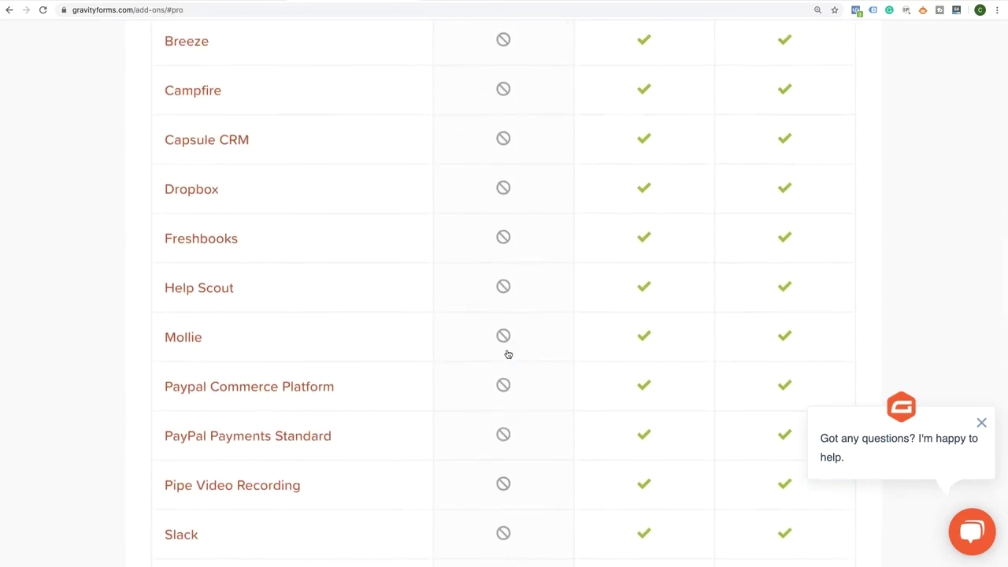
pyautogui.scroll(16, 508, 354)
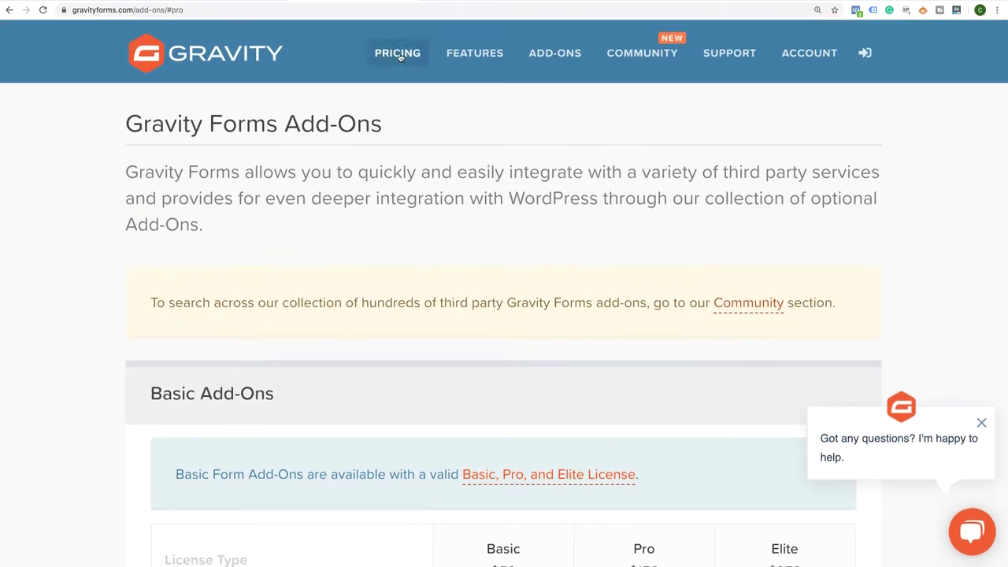
# Return to the pricing page and scroll through the license columns again
pyautogui.click(399, 55)
pyautogui.scroll(-3, 416, 292)
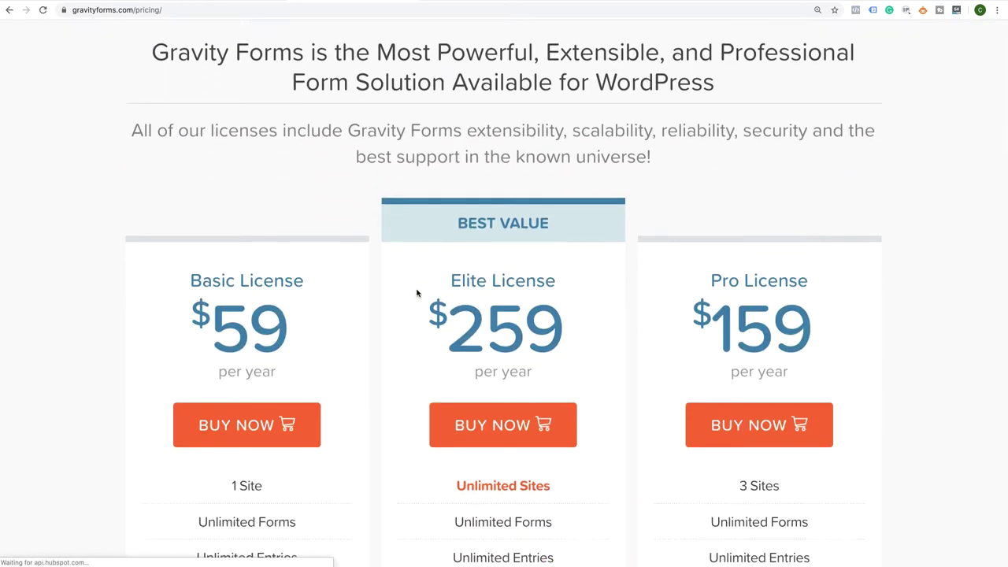
pyautogui.scroll(-4, 332, 385)
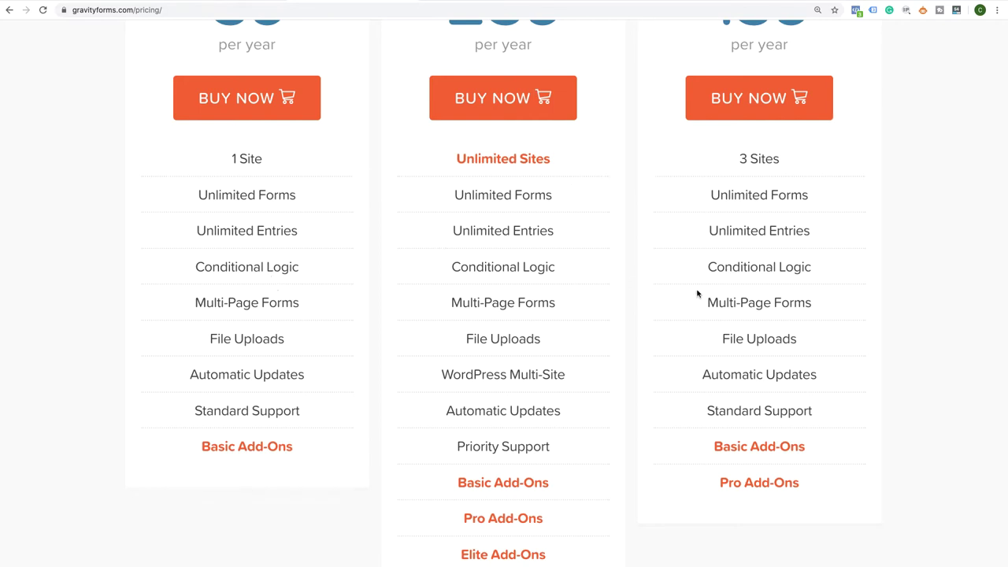
pyautogui.scroll(3, 697, 293)
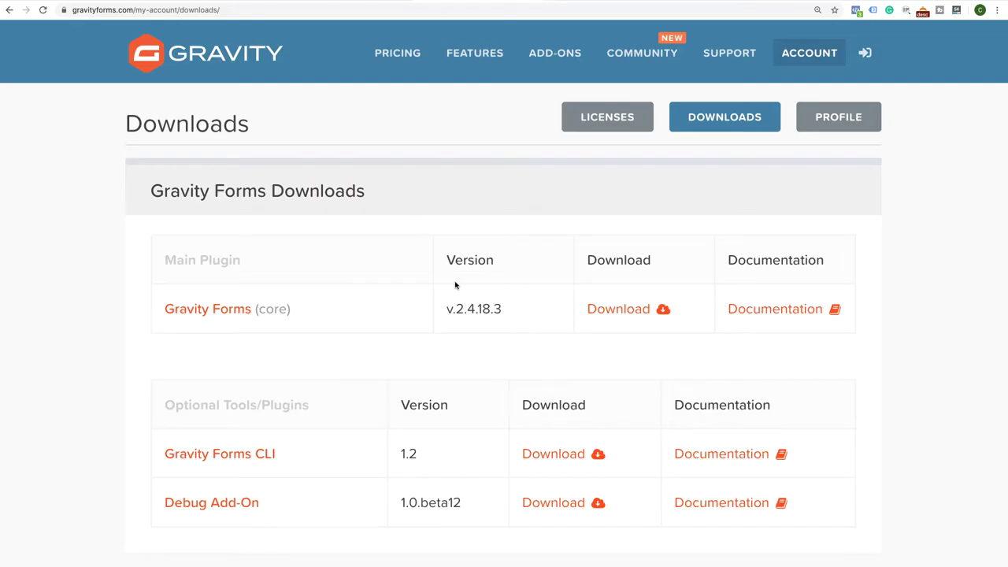
# Download the core Gravity Forms plugin from the site
pyautogui.scroll(-1, 455, 285)
pyautogui.scroll(1, 455, 285)
pyautogui.scroll(-2, 455, 285)
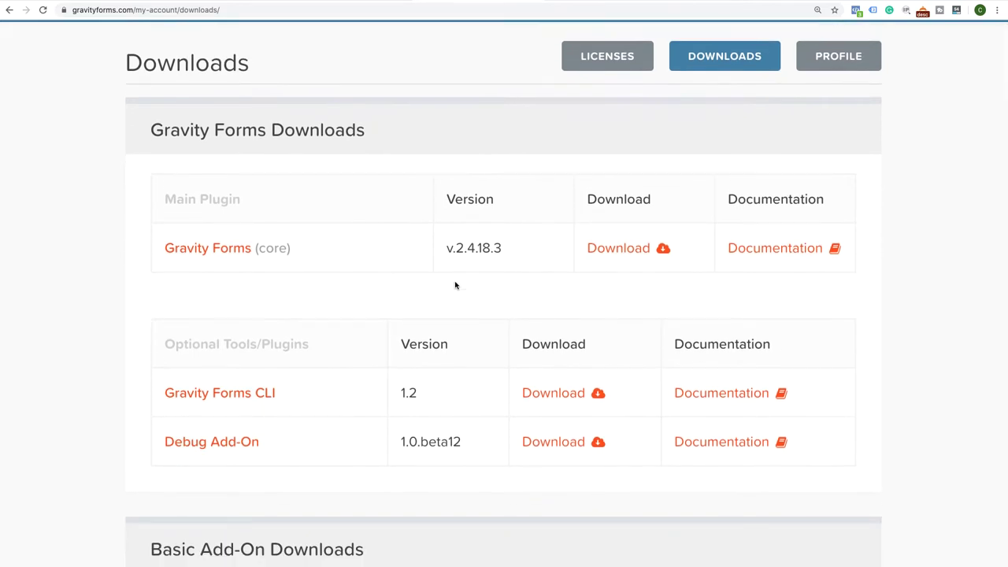
pyautogui.click(645, 260)
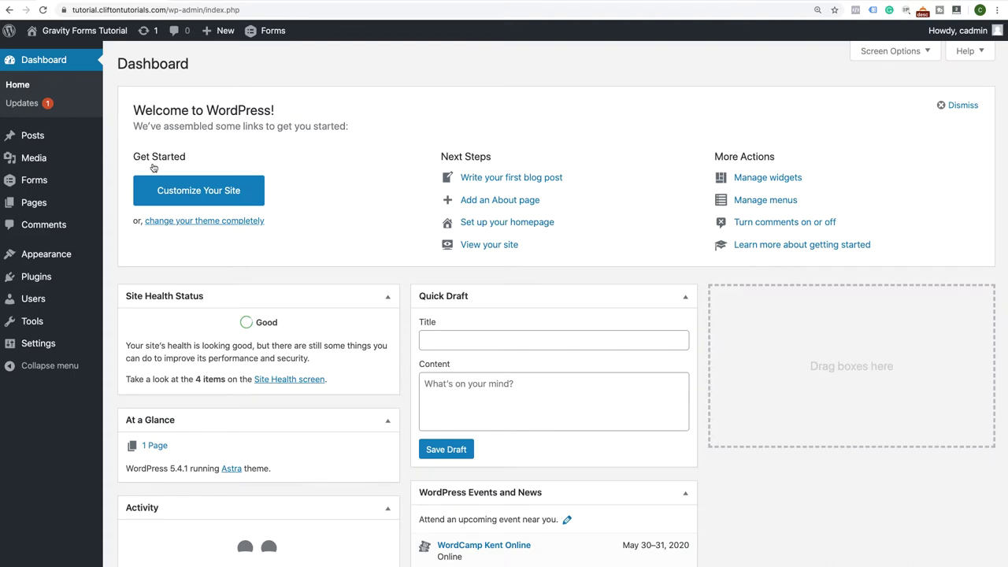
# In Plugins > Add New, show the zip upload panel and cancel the file picker
pyautogui.moveTo(42, 281)
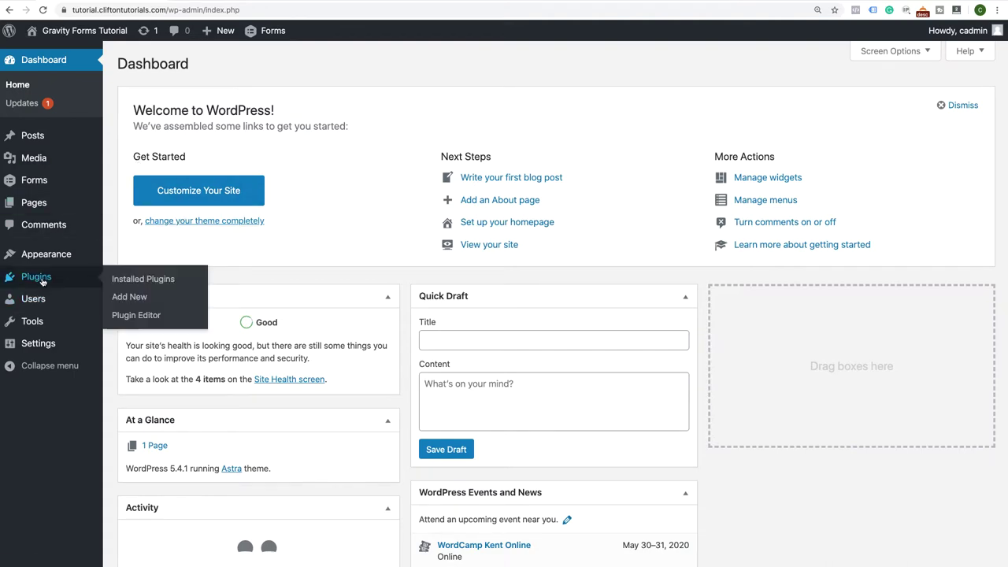
pyautogui.click(134, 297)
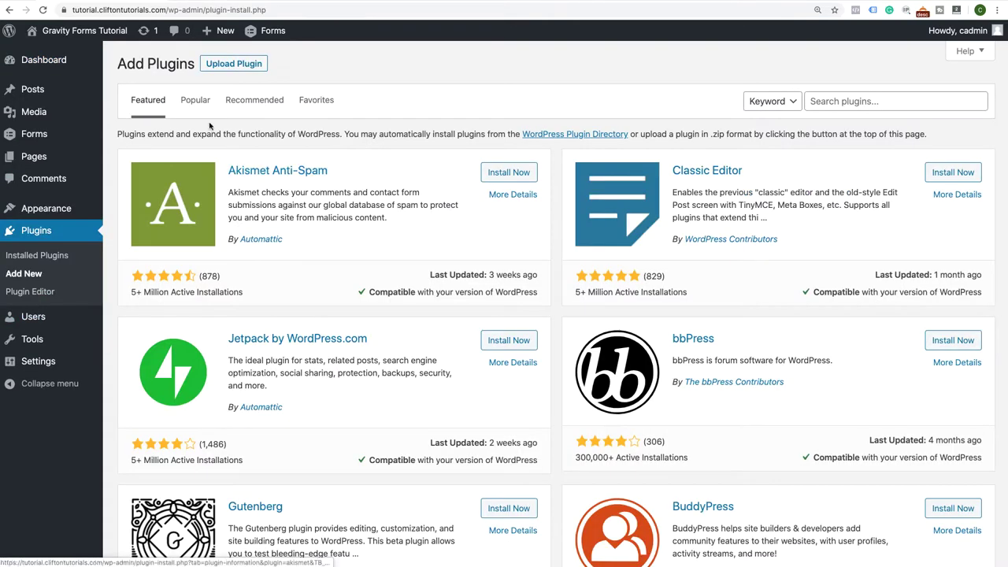
pyautogui.click(235, 70)
pyautogui.click(461, 182)
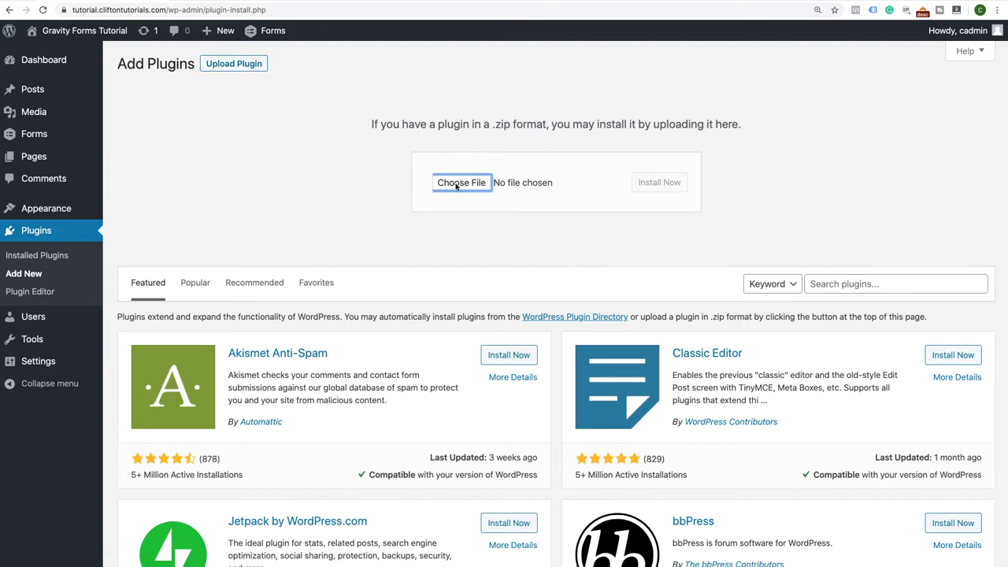
pyautogui.click(641, 205)
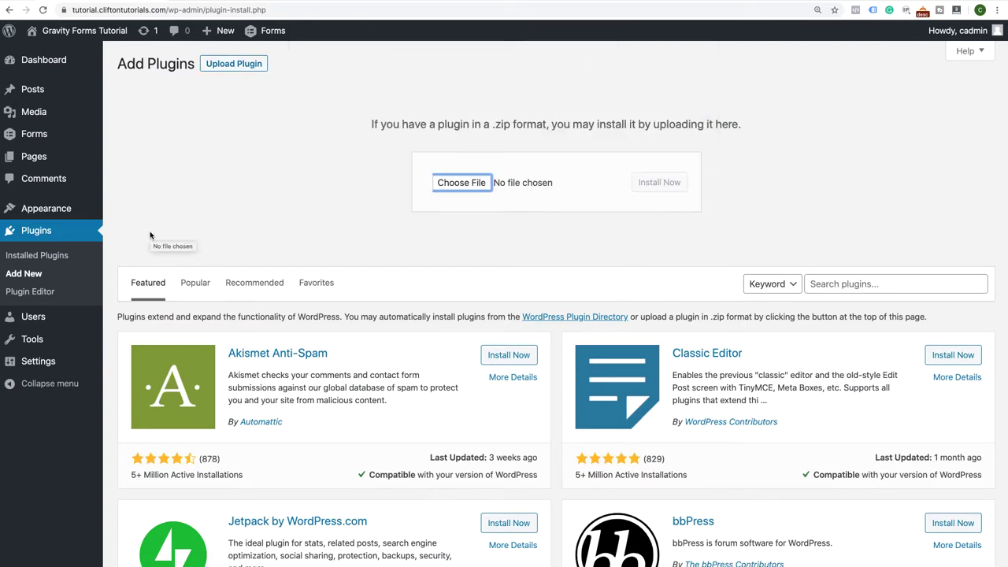
# Create a new form titled 'Donation Form'
pyautogui.moveTo(33, 134)
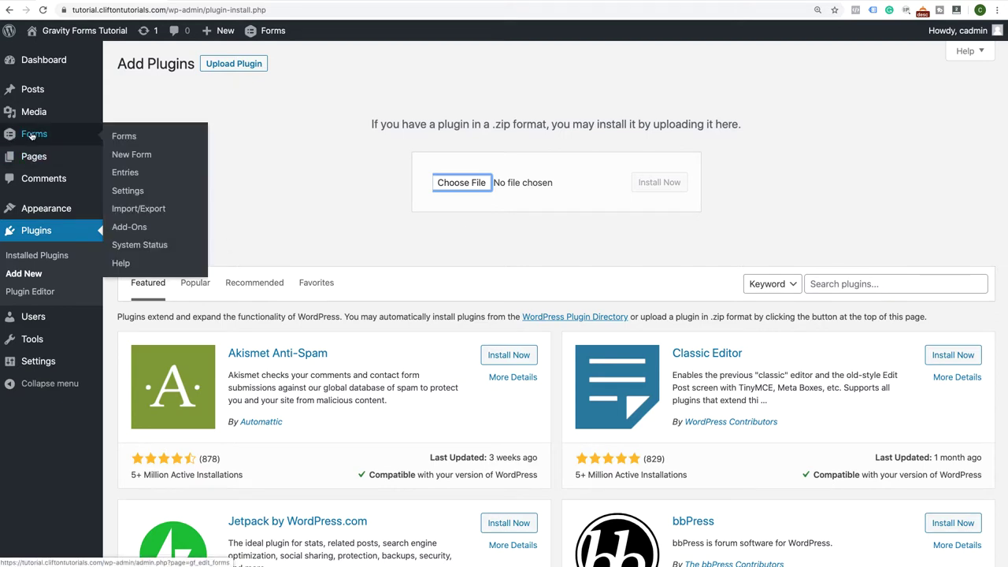
pyautogui.click(132, 156)
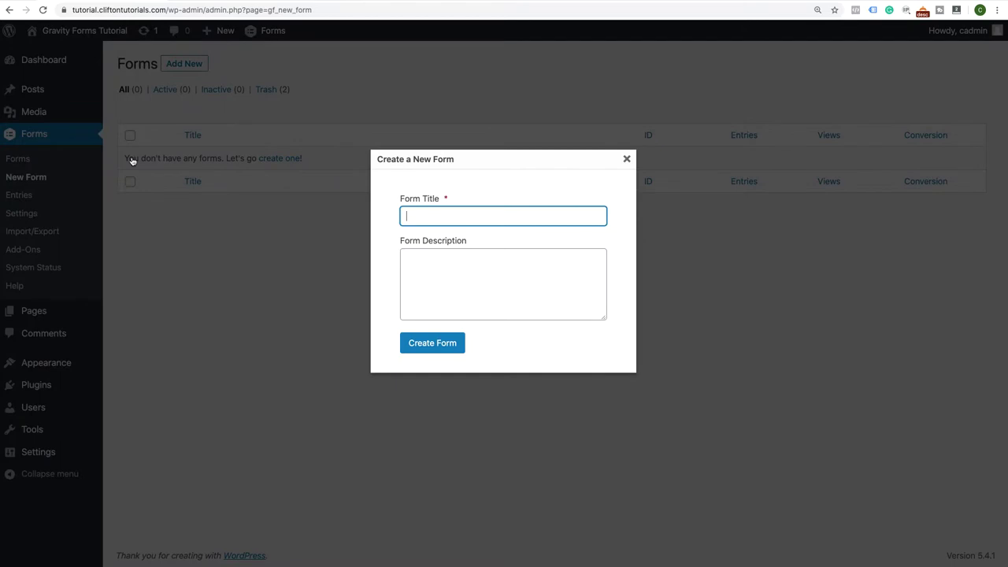
pyautogui.write('Donation Form')
pyautogui.click(429, 344)
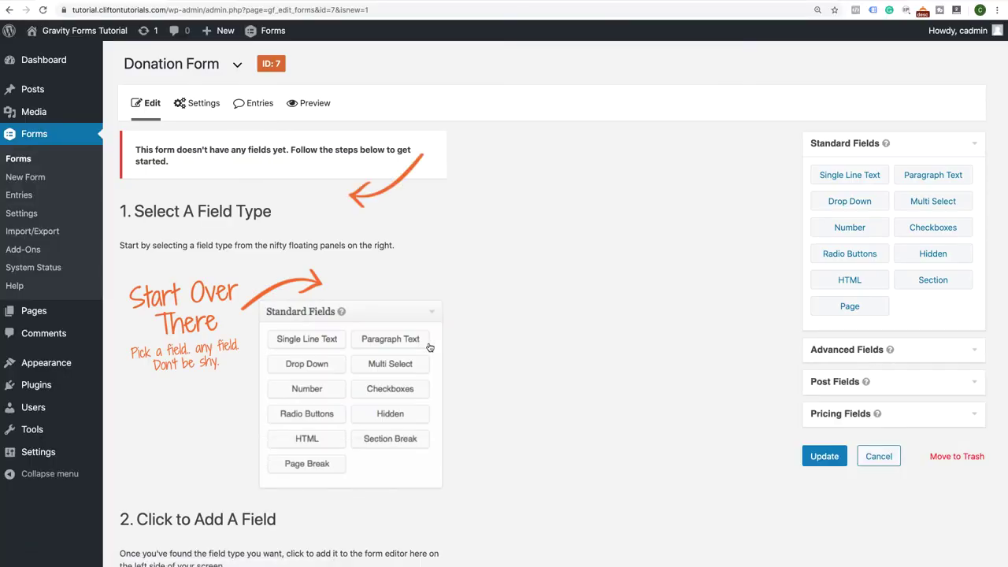
# Add a test Single Line Text field to the form, then delete it
pyautogui.moveTo(850, 174); pyautogui.dragTo(363, 180)
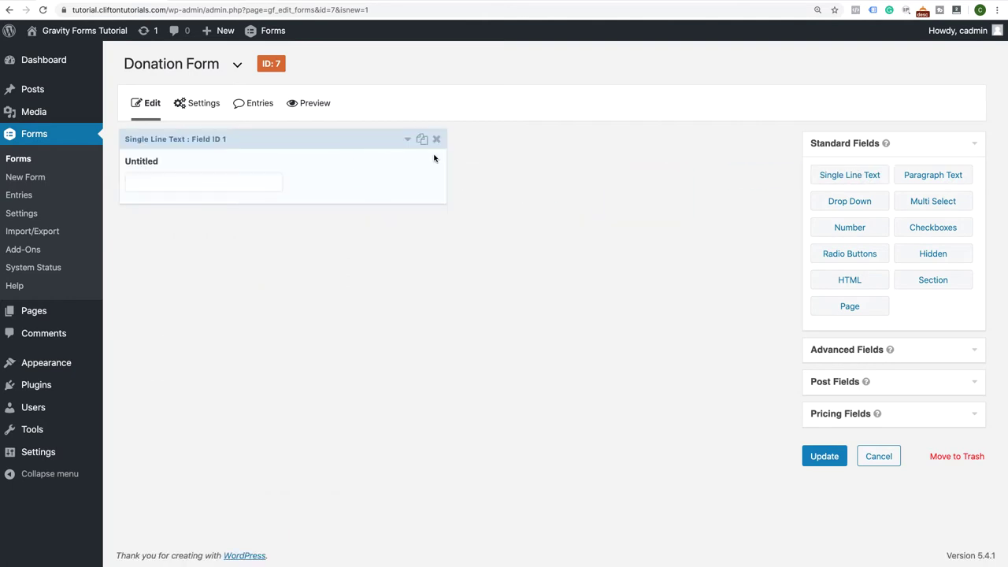
pyautogui.click(435, 139)
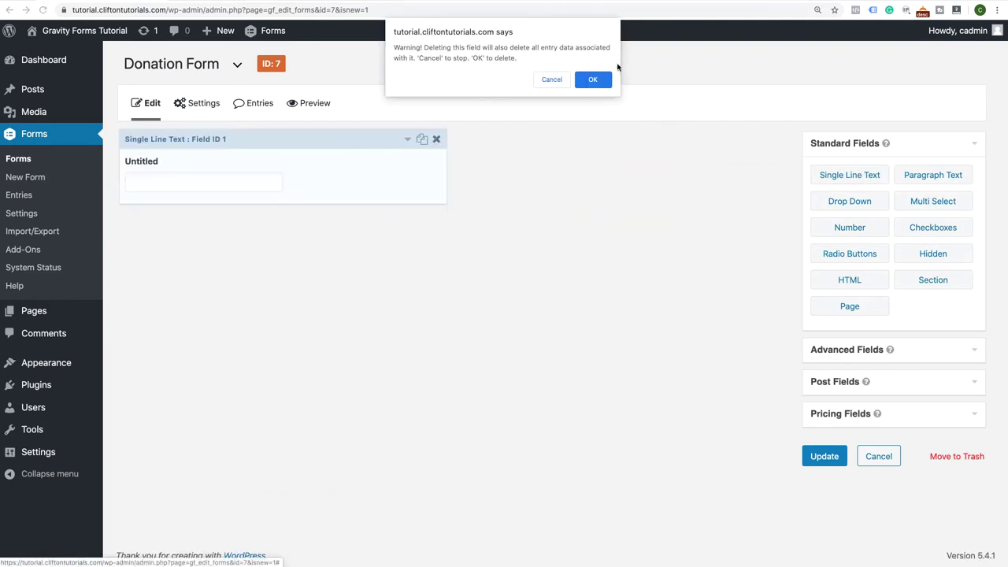
pyautogui.click(596, 78)
pyautogui.click(948, 356)
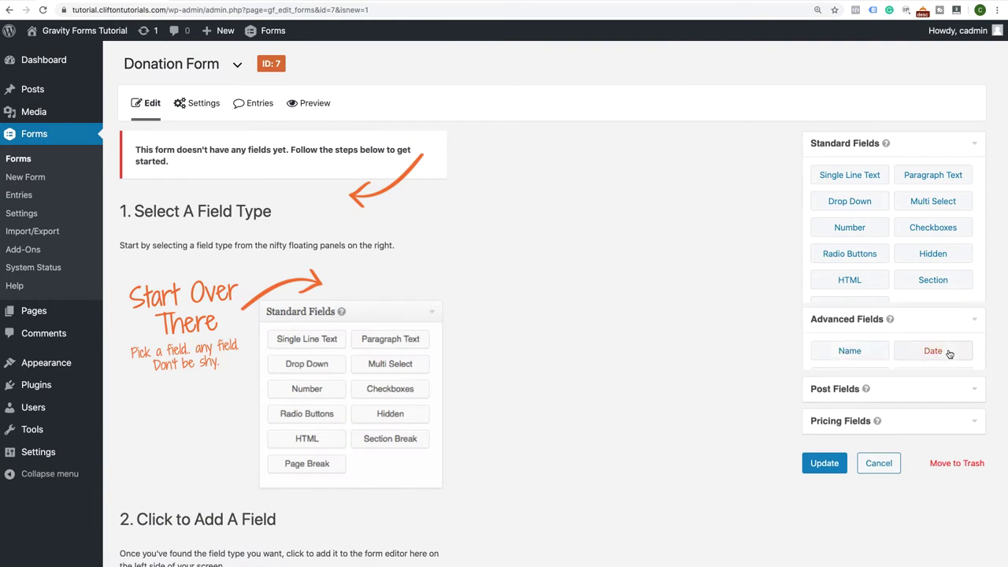
# Add Name, Email, Address and Phone fields, then drag Phone above Address
pyautogui.click(854, 211)
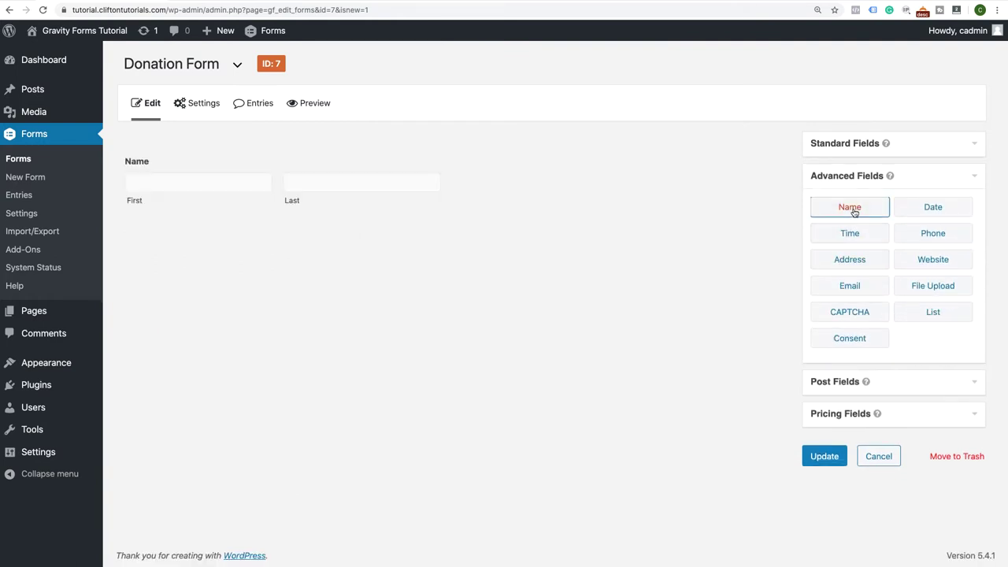
pyautogui.click(853, 285)
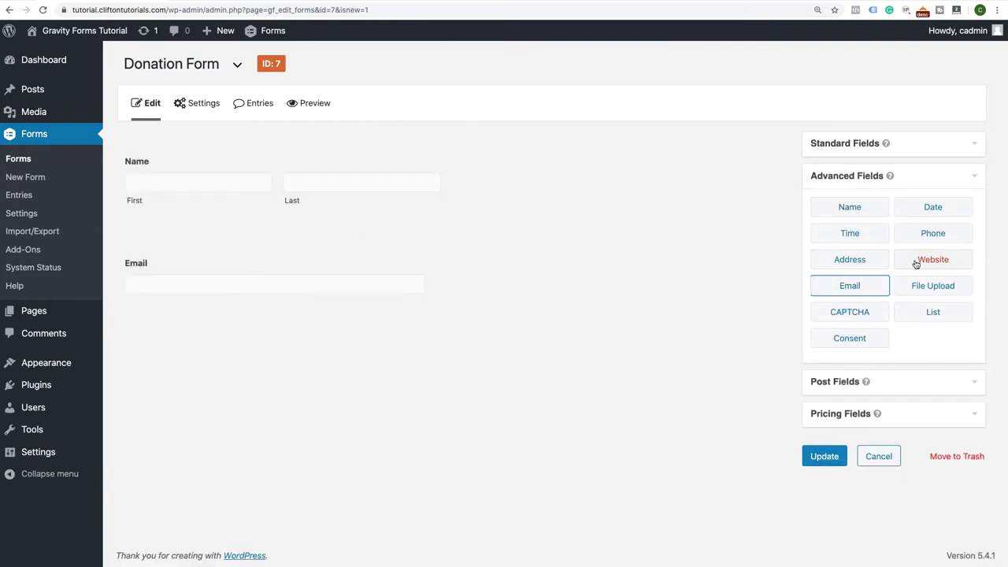
pyautogui.click(864, 266)
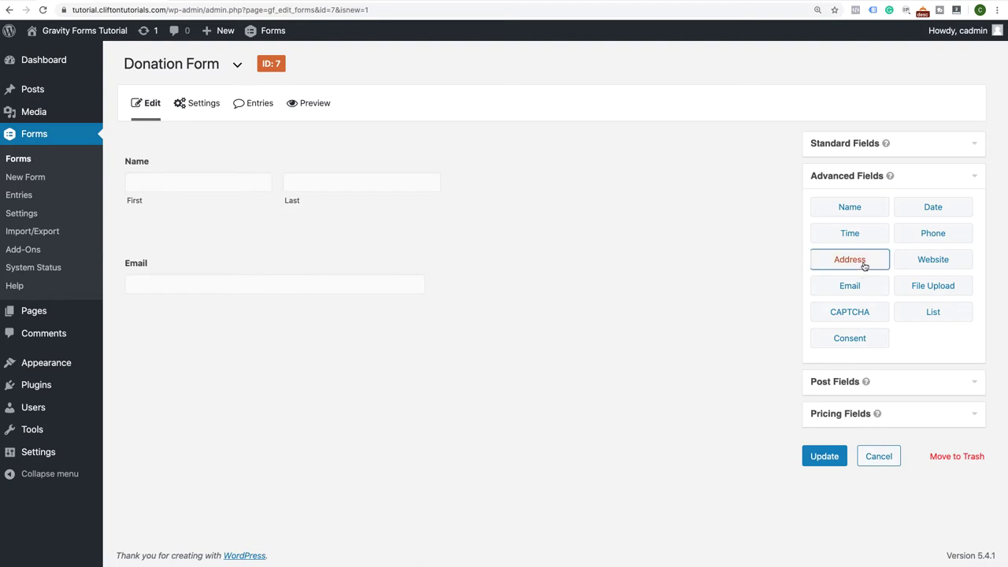
pyautogui.click(939, 233)
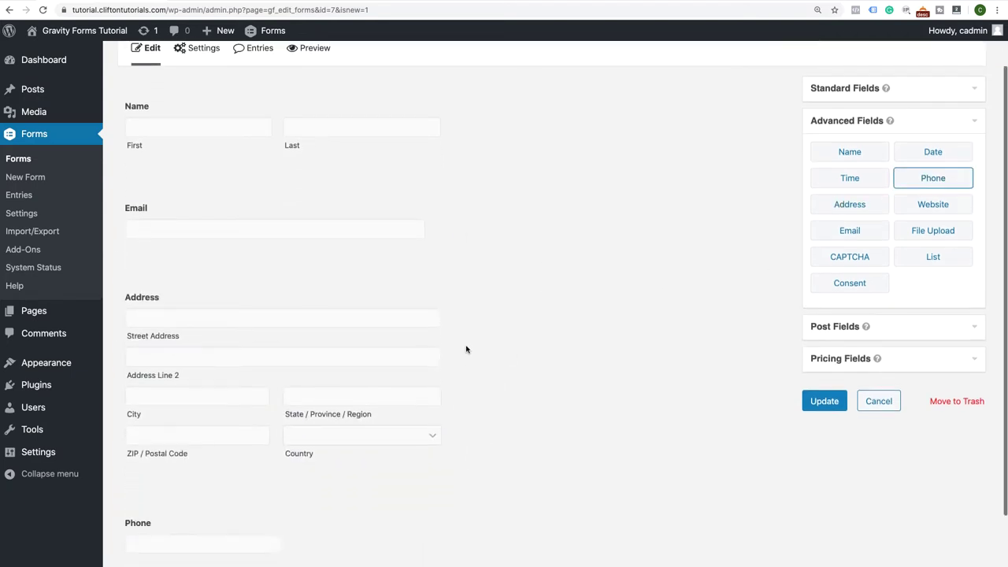
pyautogui.moveTo(218, 437); pyautogui.dragTo(242, 329)
pyautogui.scroll(2, 236, 311)
pyautogui.click(407, 139)
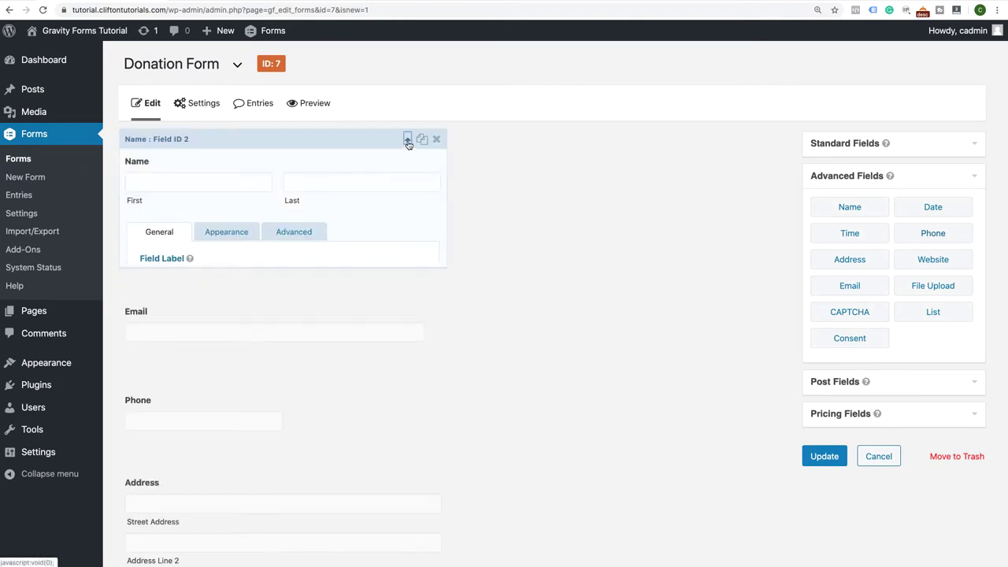
# Tick Required on both the Name and Email fields
pyautogui.scroll(-1, 379, 299)
pyautogui.scroll(-1, 381, 297)
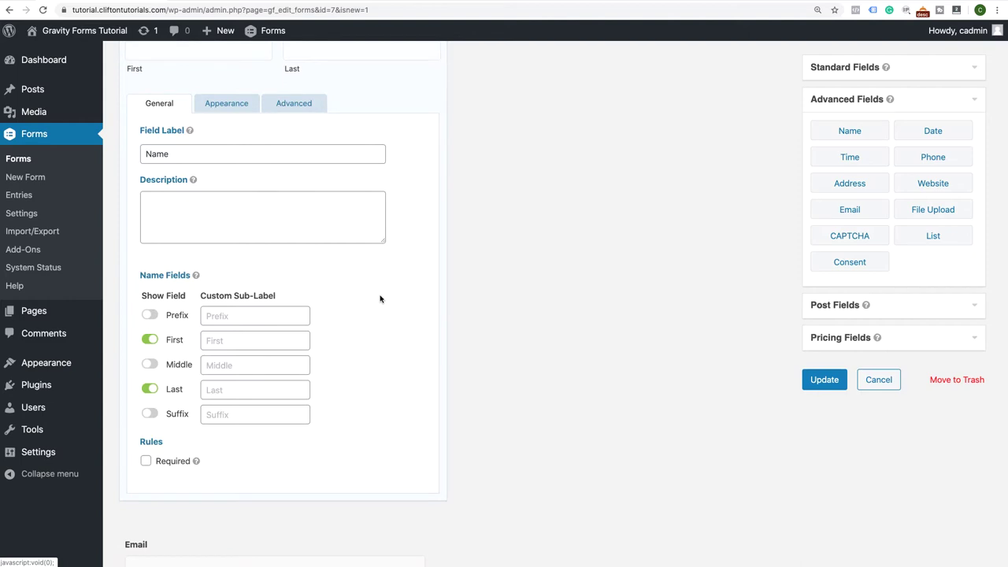
pyautogui.click(146, 461)
pyautogui.scroll(5, 360, 230)
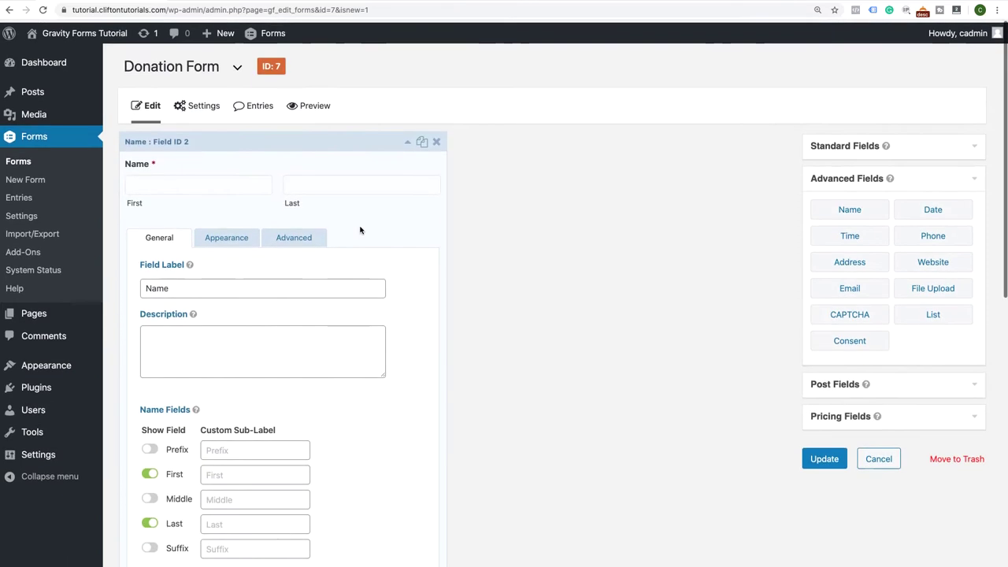
pyautogui.click(407, 142)
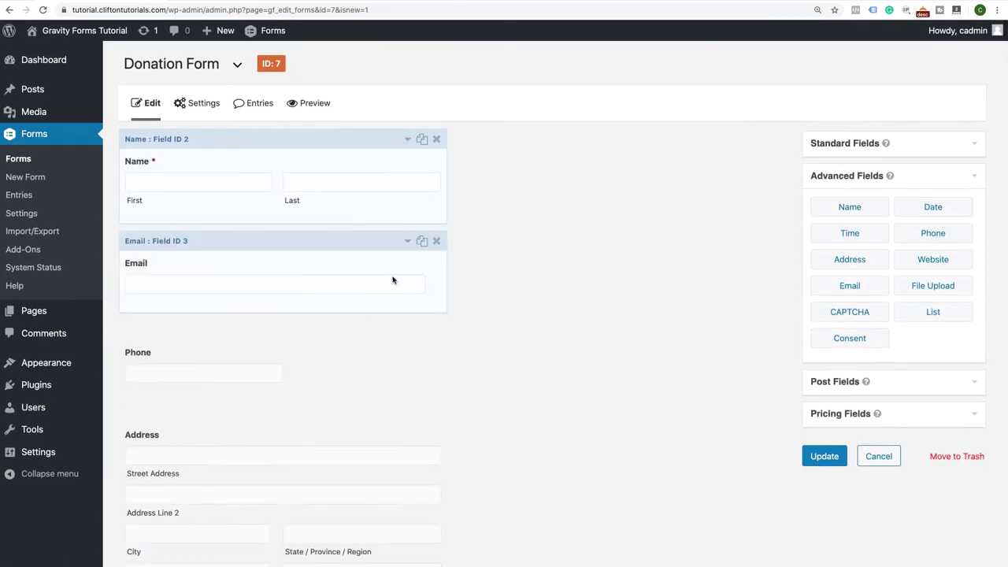
pyautogui.click(407, 240)
pyautogui.scroll(-3, 367, 310)
pyautogui.click(144, 442)
# Type the Email placeholder 'Enter Your Email', then delete it, leaving it empty
pyautogui.click(236, 244)
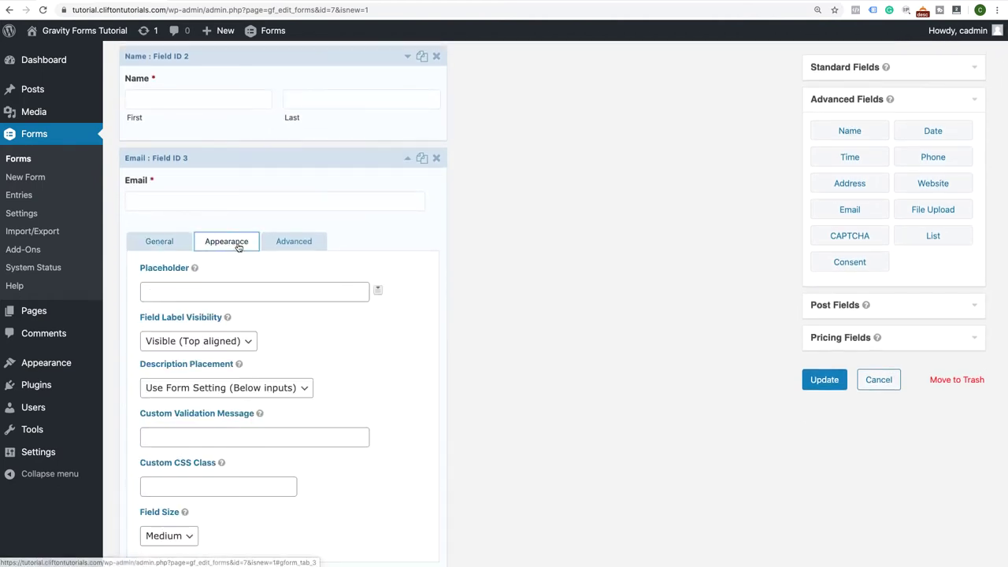
pyautogui.scroll(-2, 285, 243)
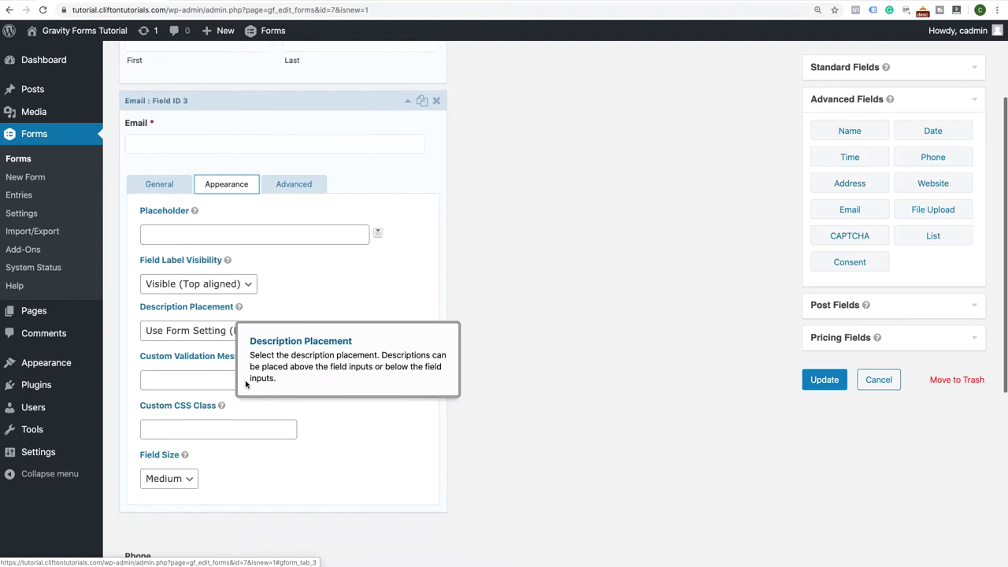
pyautogui.click(288, 221)
pyautogui.write('Ent')
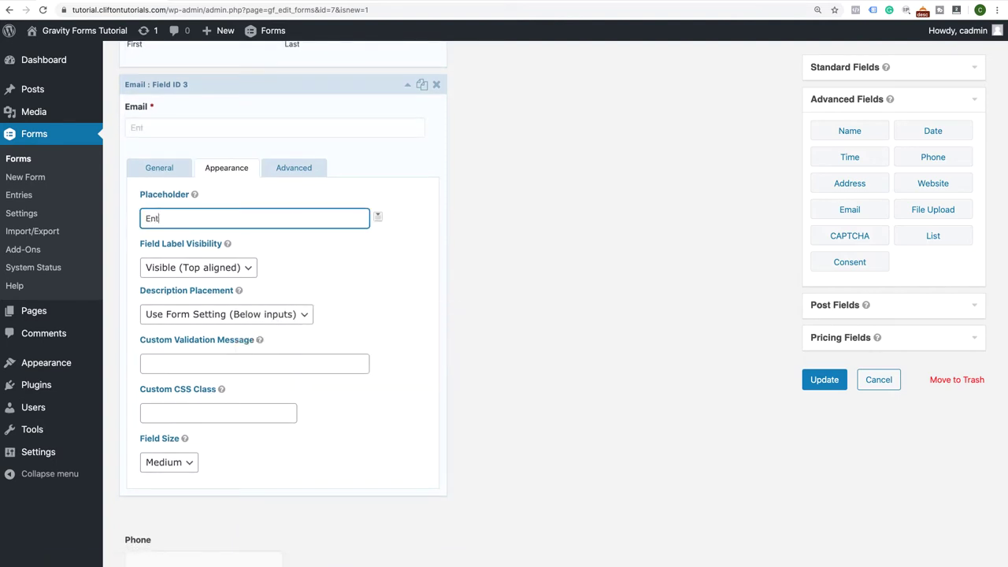
pyautogui.write('er Your Email')
pyautogui.moveTo(224, 226); pyautogui.dragTo(130, 222)
pyautogui.press('BackSpace')
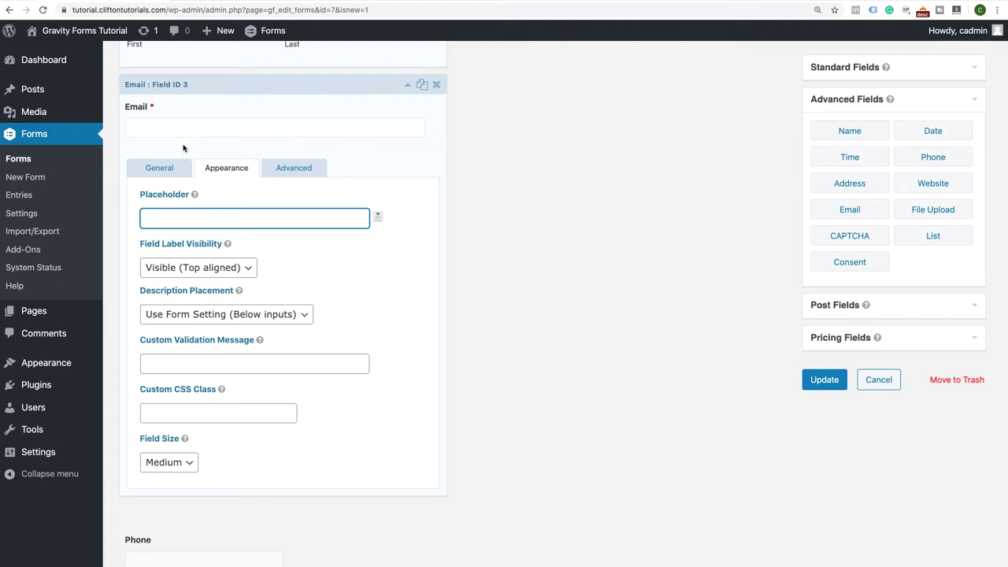
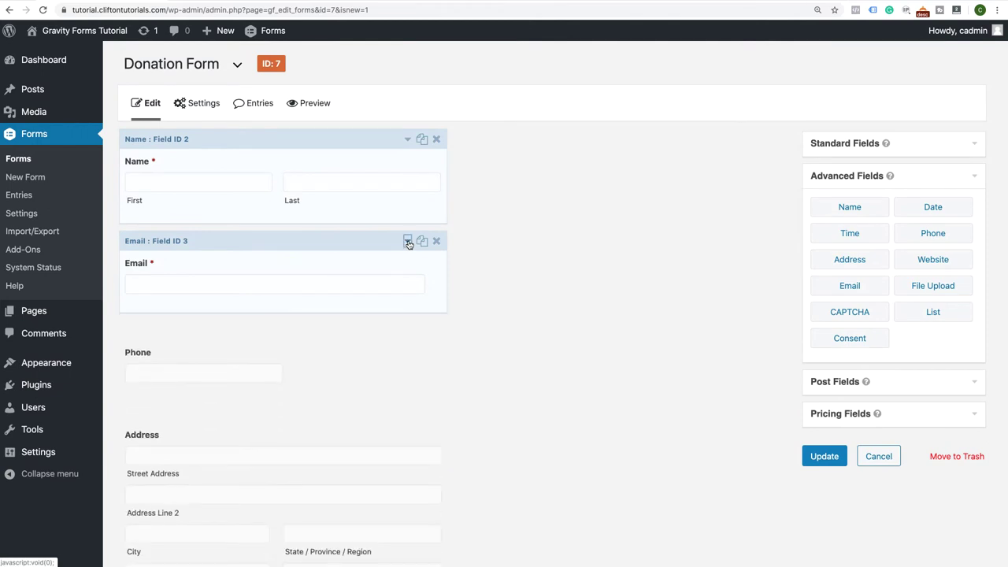
# Make the Phone field required with a Large field size
pyautogui.scroll(-2, 364, 317)
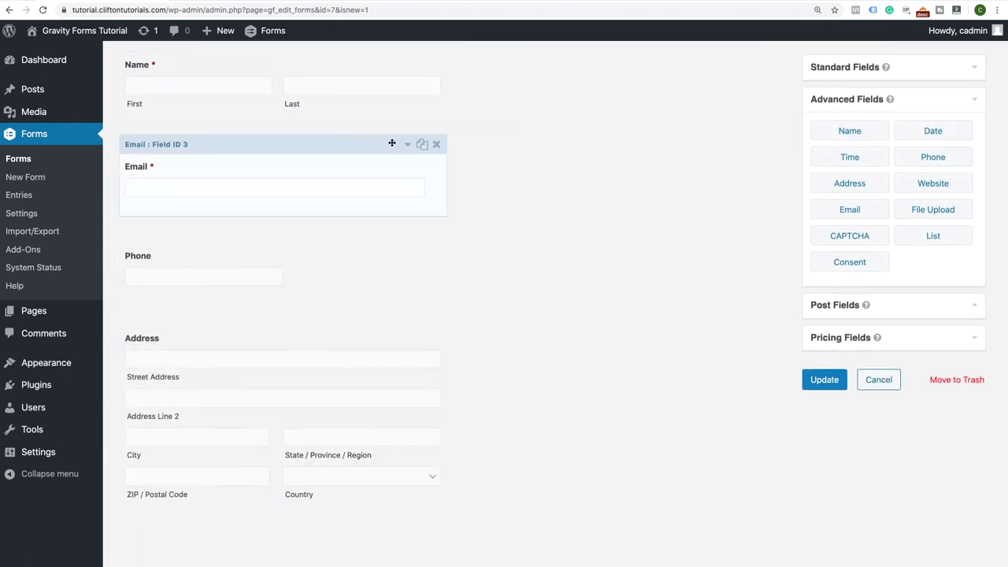
pyautogui.scroll(-1, 355, 359)
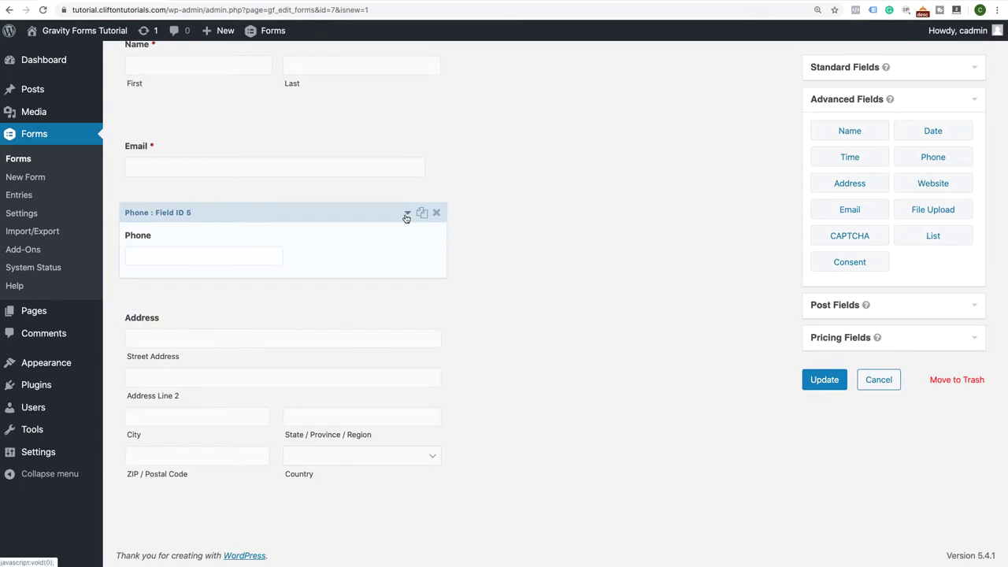
pyautogui.click(408, 216)
pyautogui.scroll(-3, 425, 268)
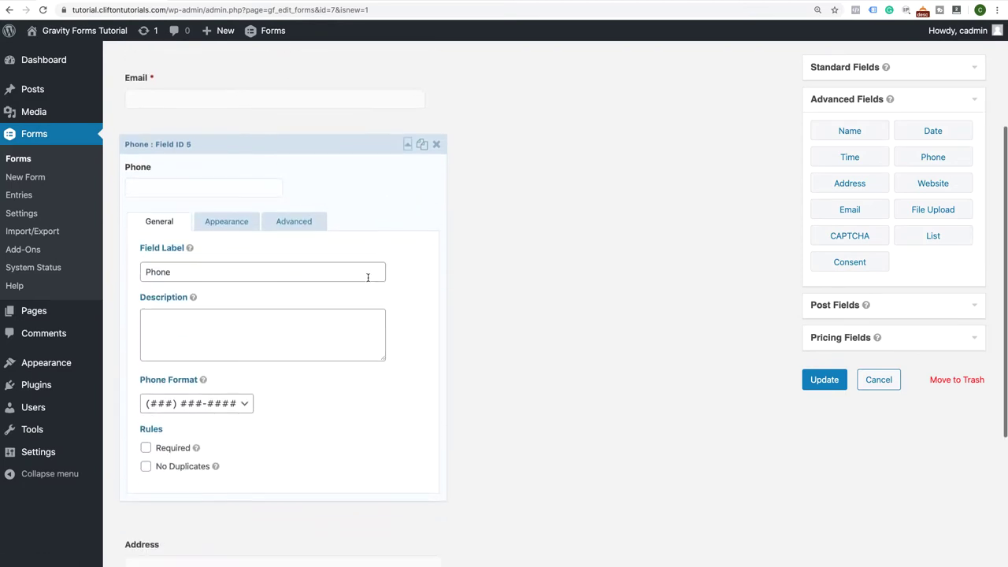
pyautogui.click(145, 448)
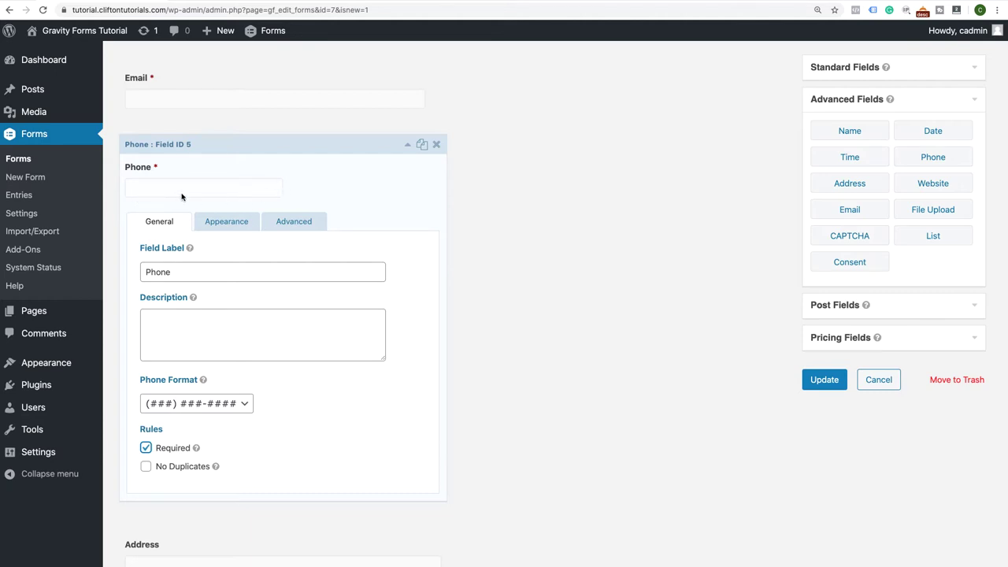
pyautogui.click(240, 225)
pyautogui.scroll(-4, 181, 426)
pyautogui.click(180, 426)
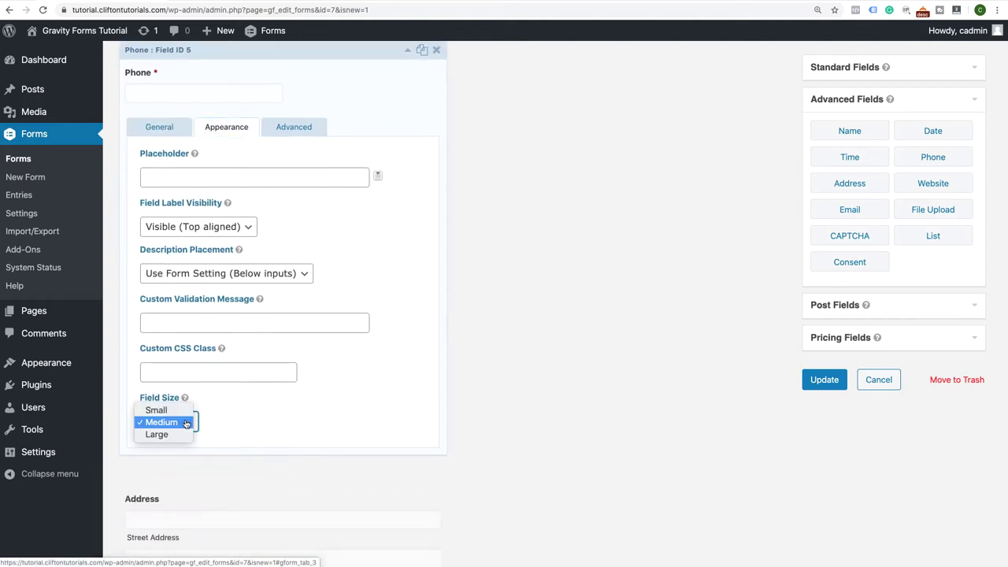
pyautogui.click(178, 430)
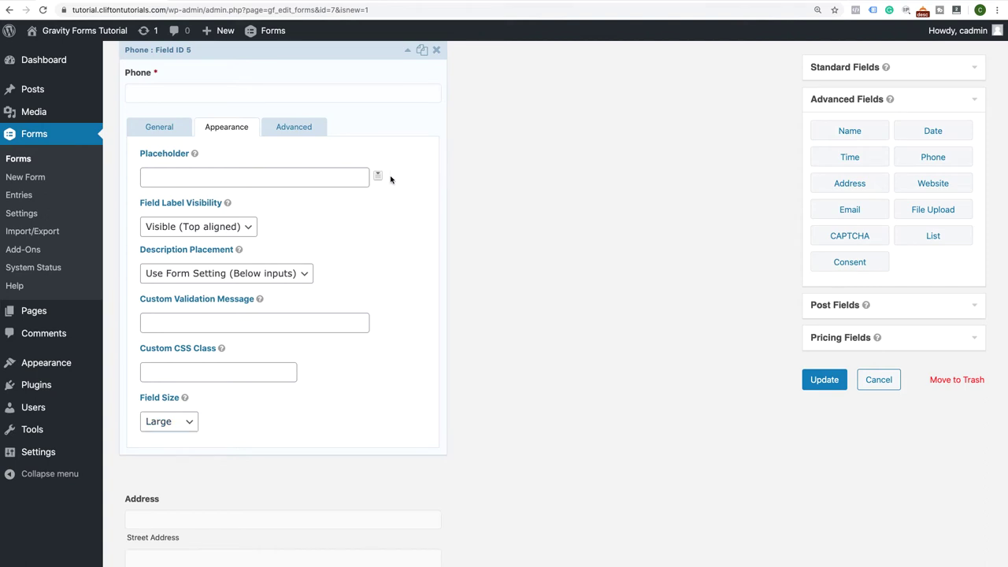
# Set the Email field's size to Large and collapse its settings
pyautogui.scroll(5, 397, 126)
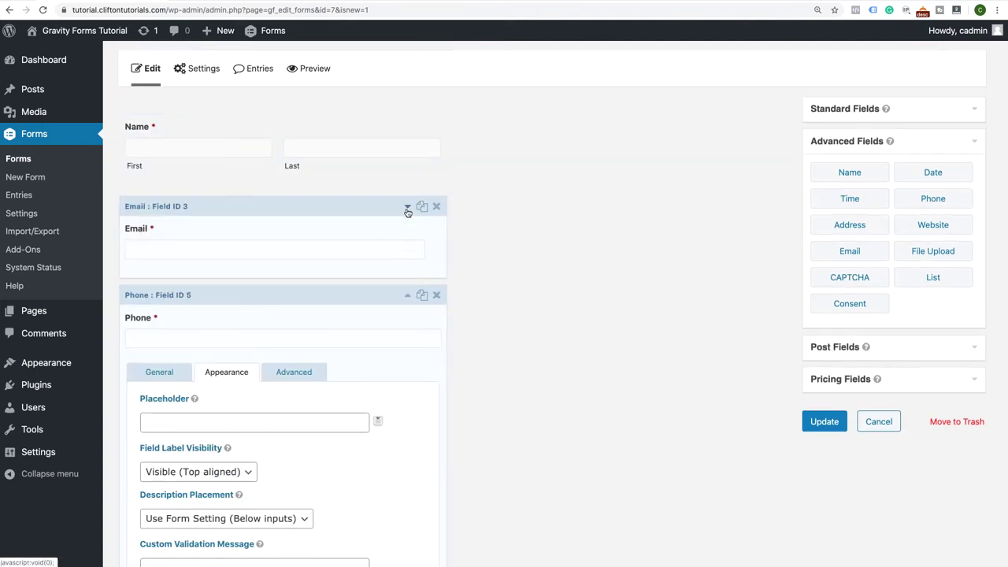
pyautogui.click(407, 208)
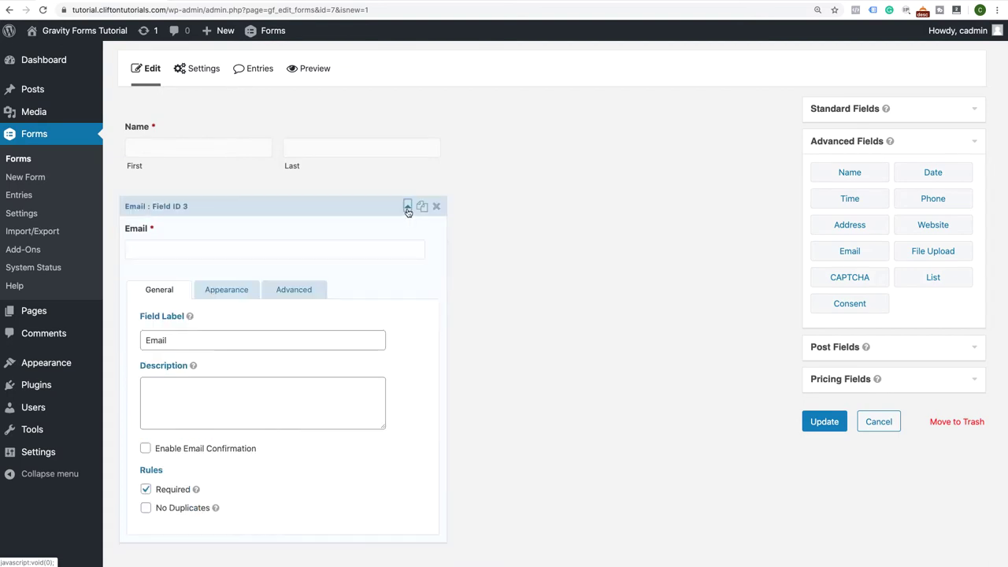
pyautogui.scroll(-2, 315, 299)
pyautogui.click(236, 202)
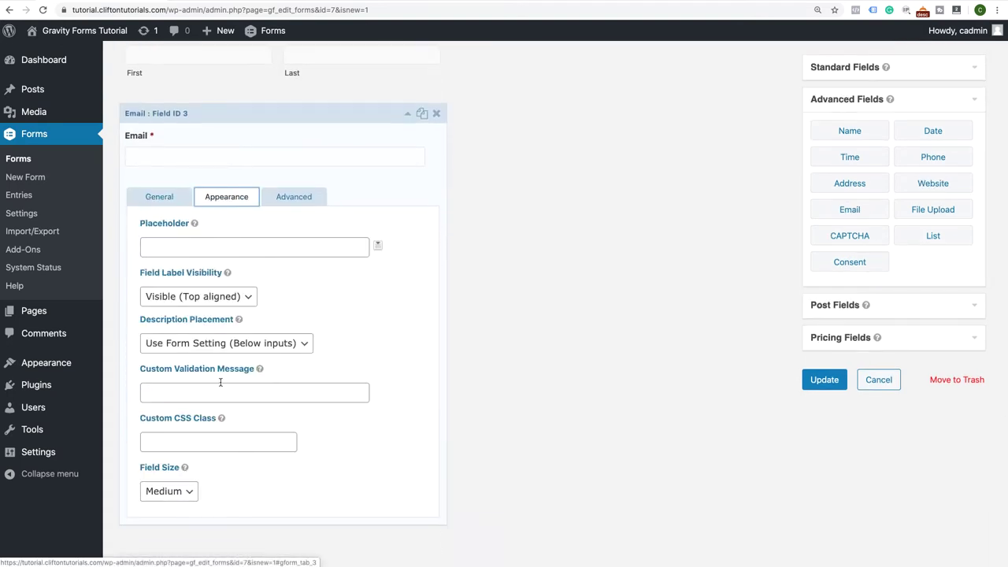
pyautogui.click(189, 488)
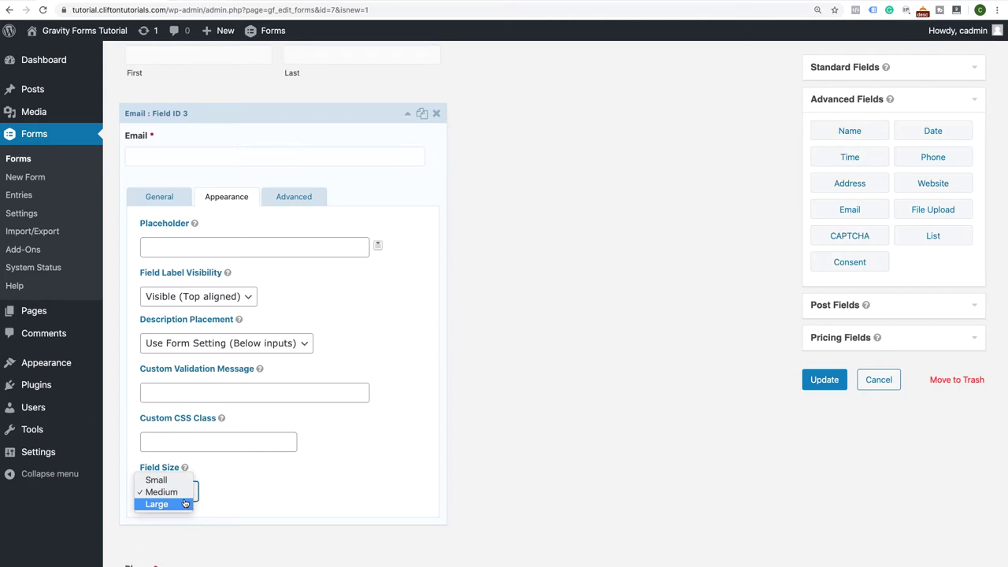
pyautogui.click(185, 504)
pyautogui.click(407, 112)
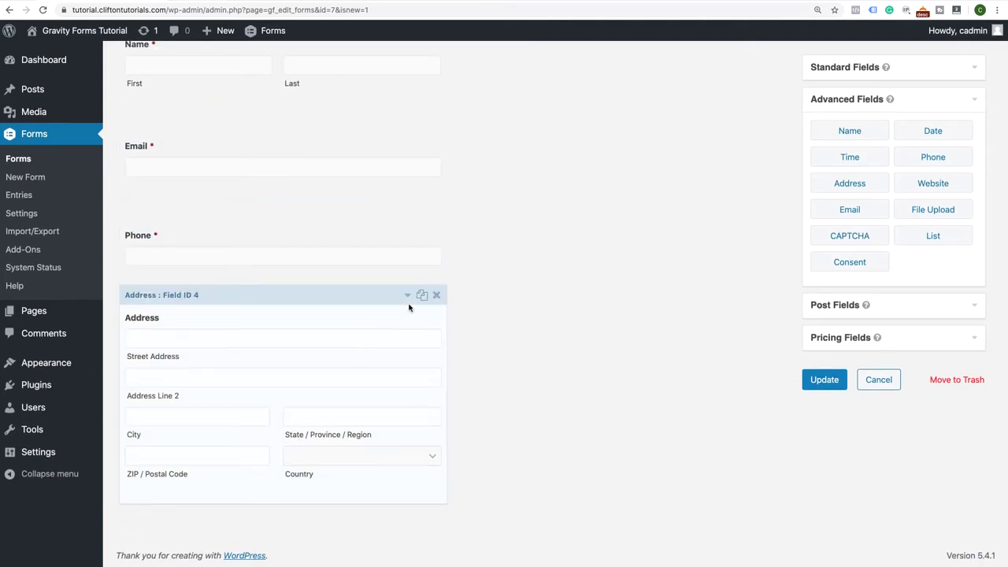
# Toggle the Address field's Street Address, Address Line 2 and City parts off and back on
pyautogui.click(407, 294)
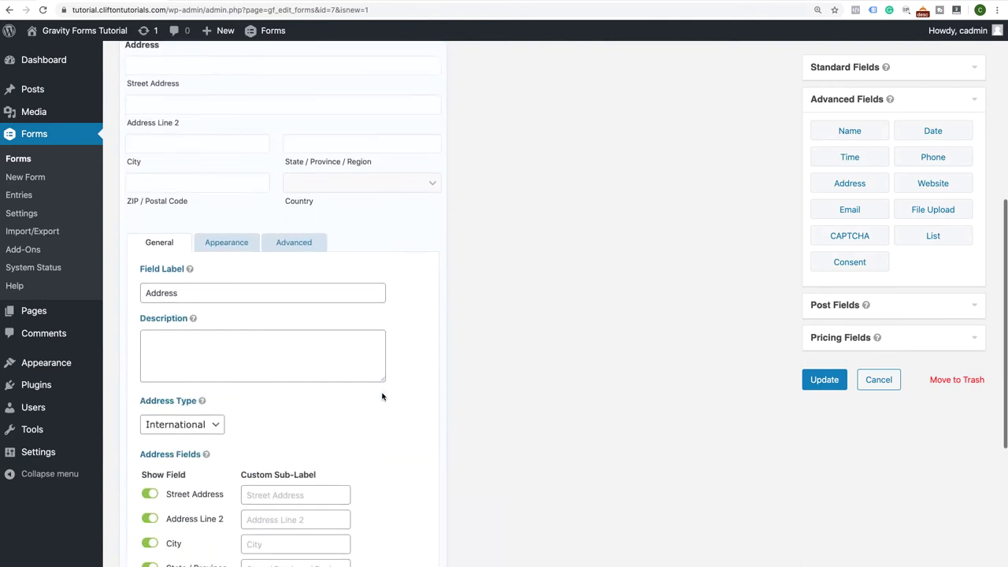
pyautogui.scroll(-3, 383, 396)
pyautogui.click(150, 384)
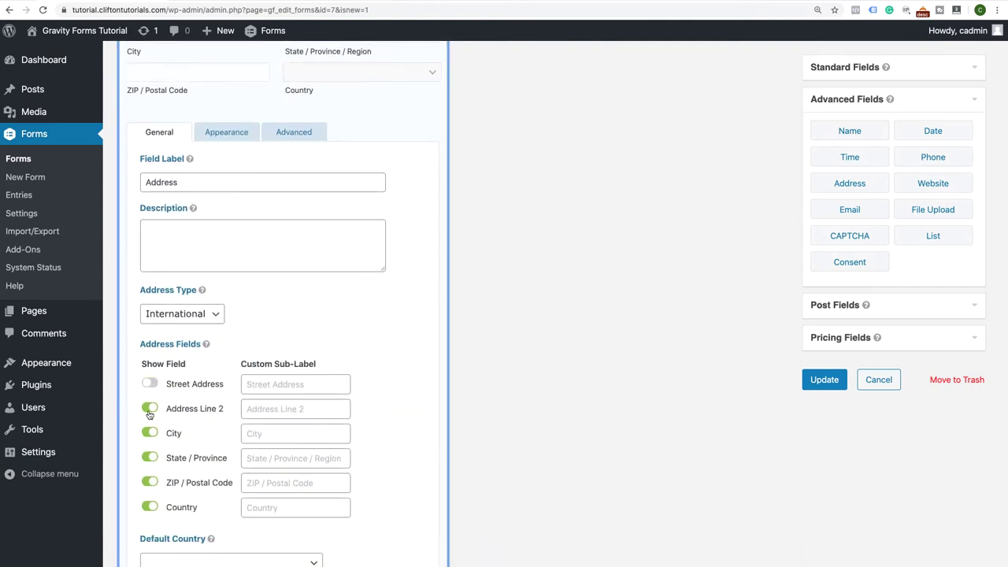
pyautogui.click(150, 409)
pyautogui.click(150, 432)
pyautogui.click(149, 409)
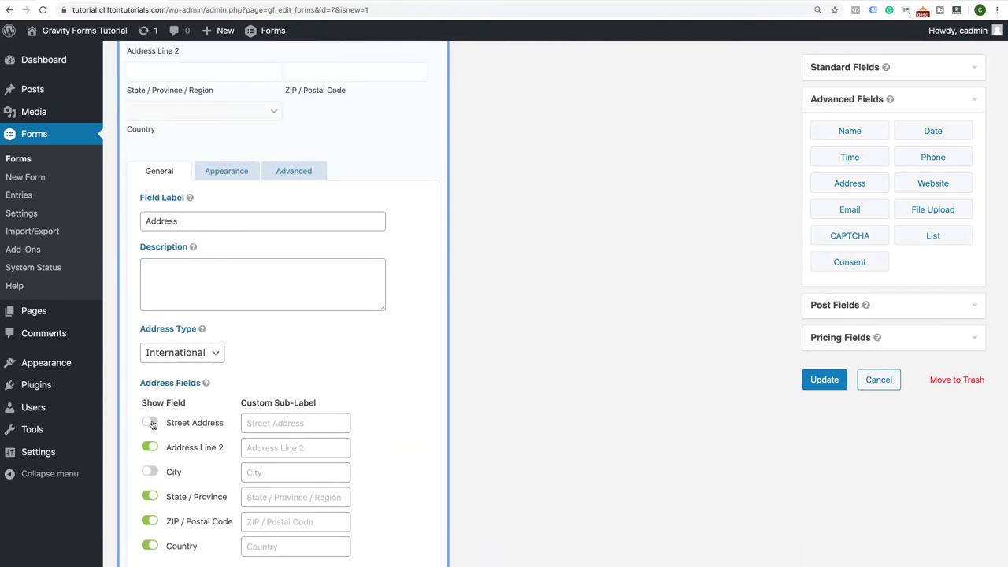
pyautogui.click(152, 424)
pyautogui.scroll(-2, 161, 520)
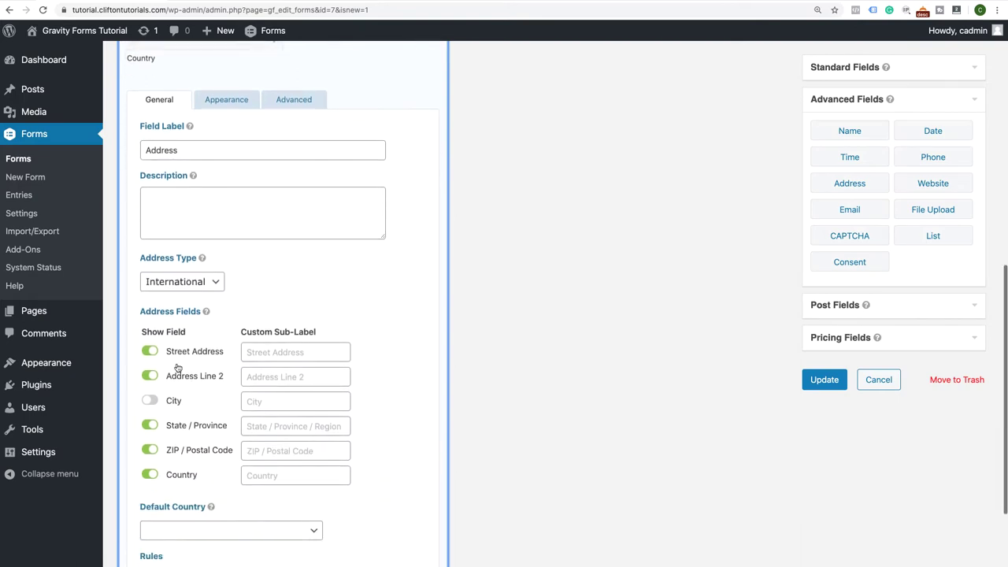
pyautogui.click(157, 403)
# Switch Address to United States format, hide Address Line 2, and make it required
pyautogui.click(222, 286)
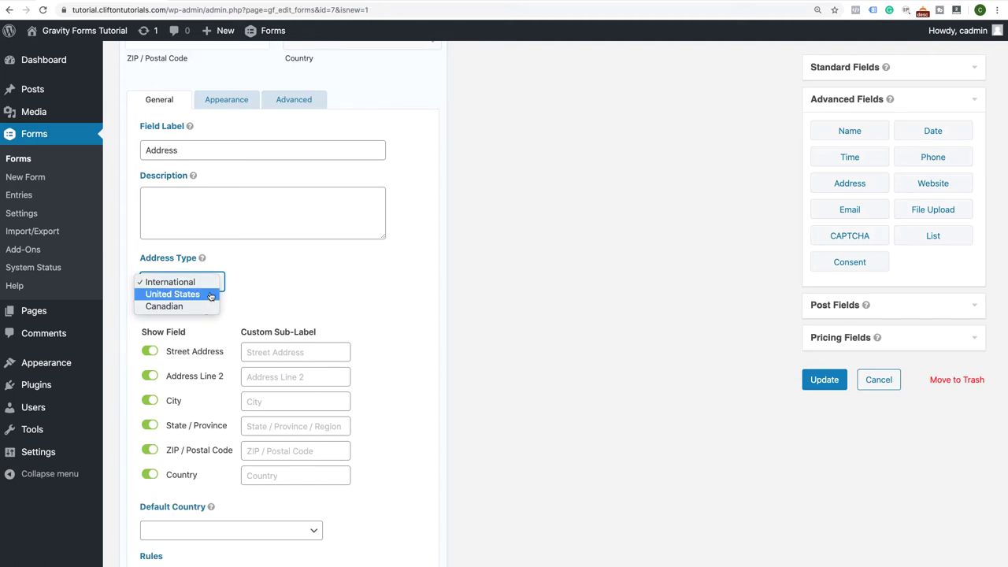
pyautogui.click(210, 294)
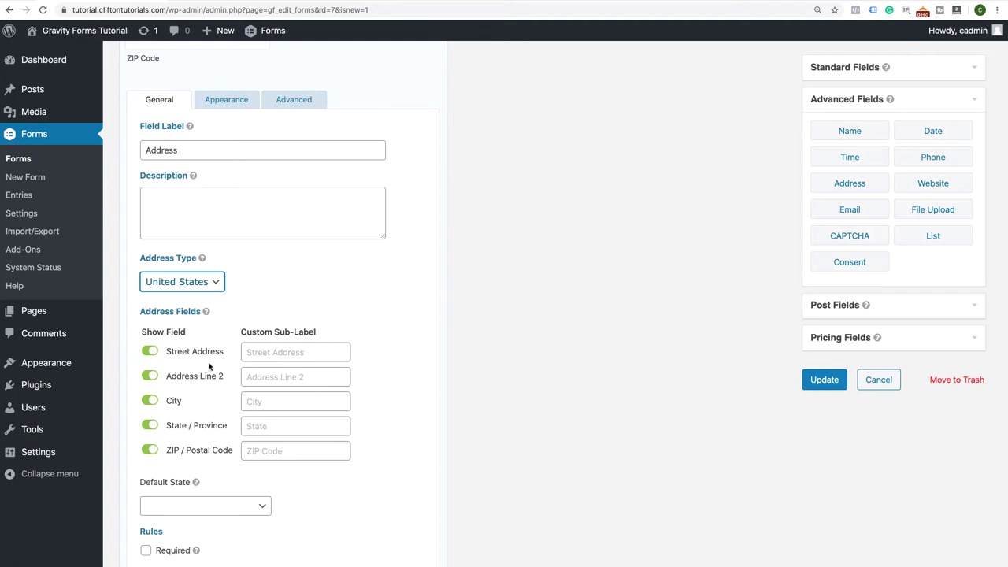
pyautogui.click(148, 376)
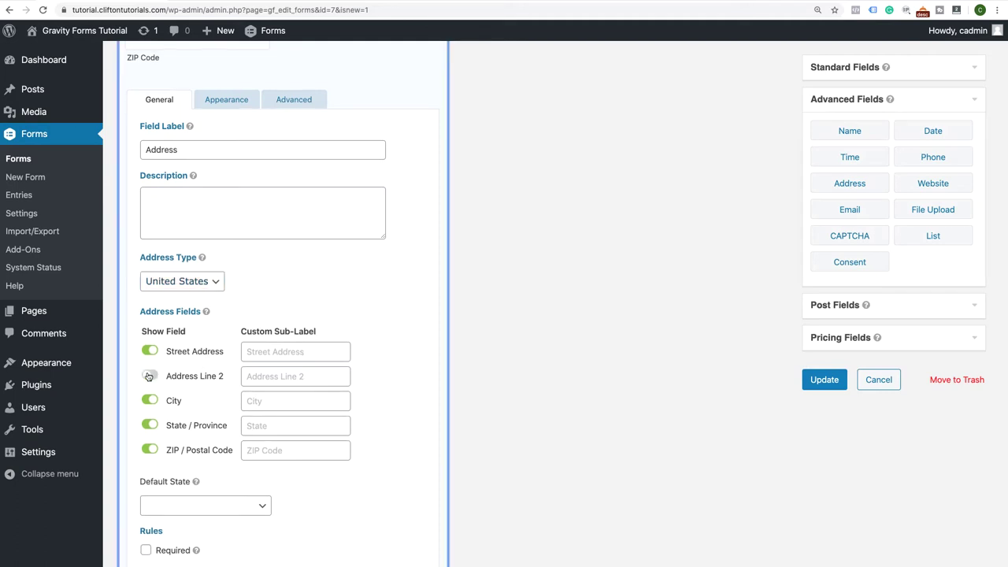
pyautogui.scroll(-3, 189, 422)
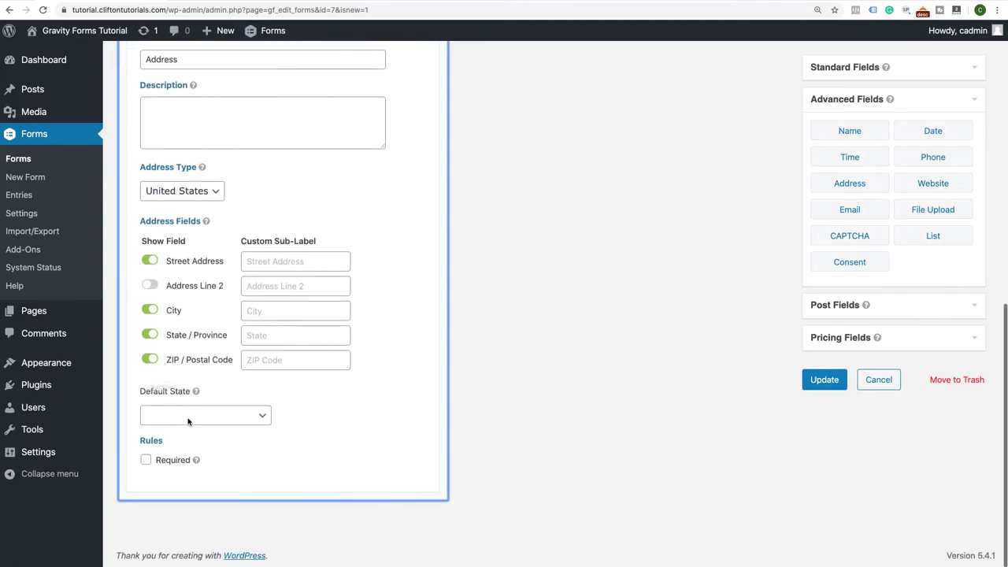
pyautogui.click(146, 460)
pyautogui.scroll(10, 276, 354)
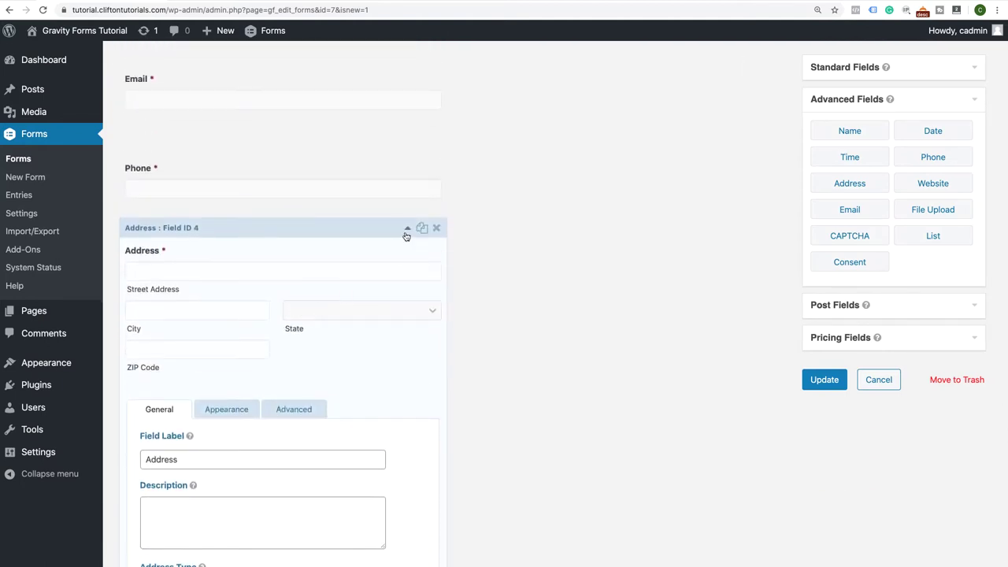
pyautogui.click(406, 230)
pyautogui.scroll(5, 407, 234)
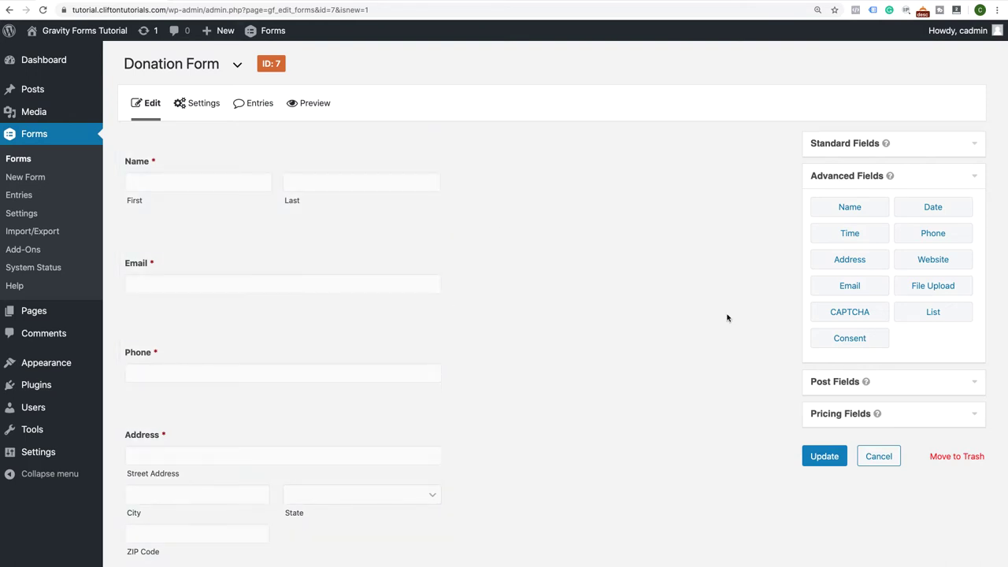
# Add a Section Break field and place it above the Name field
pyautogui.click(968, 151)
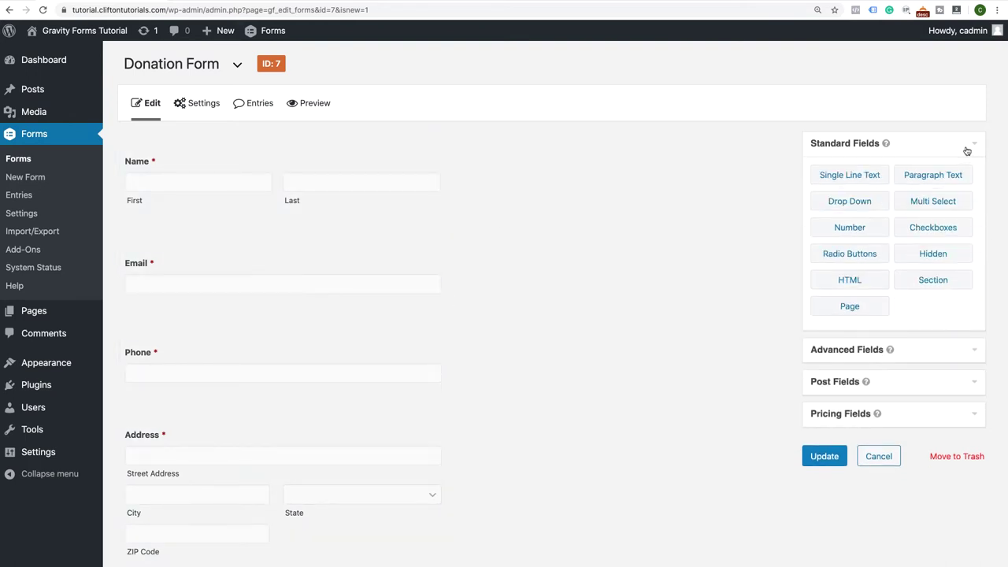
pyautogui.moveTo(932, 284); pyautogui.dragTo(360, 193)
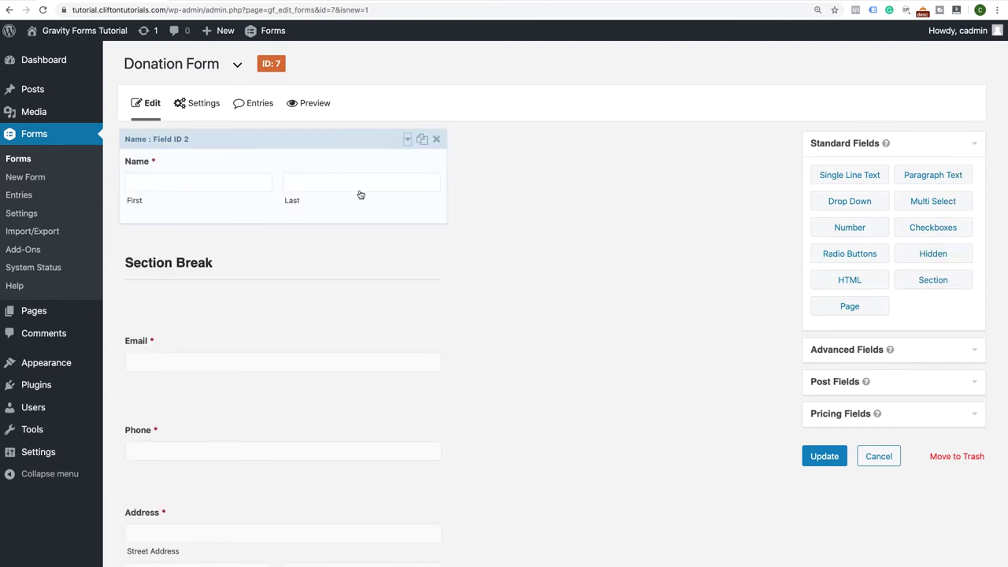
pyautogui.moveTo(295, 244); pyautogui.dragTo(295, 177)
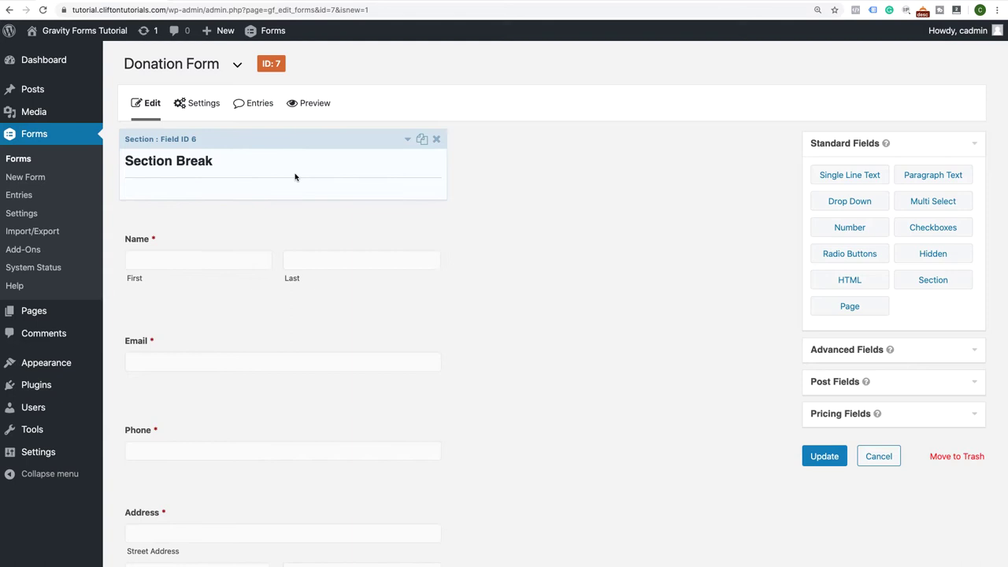
# Label the section 'Donor Information' and duplicate it
pyautogui.click(408, 142)
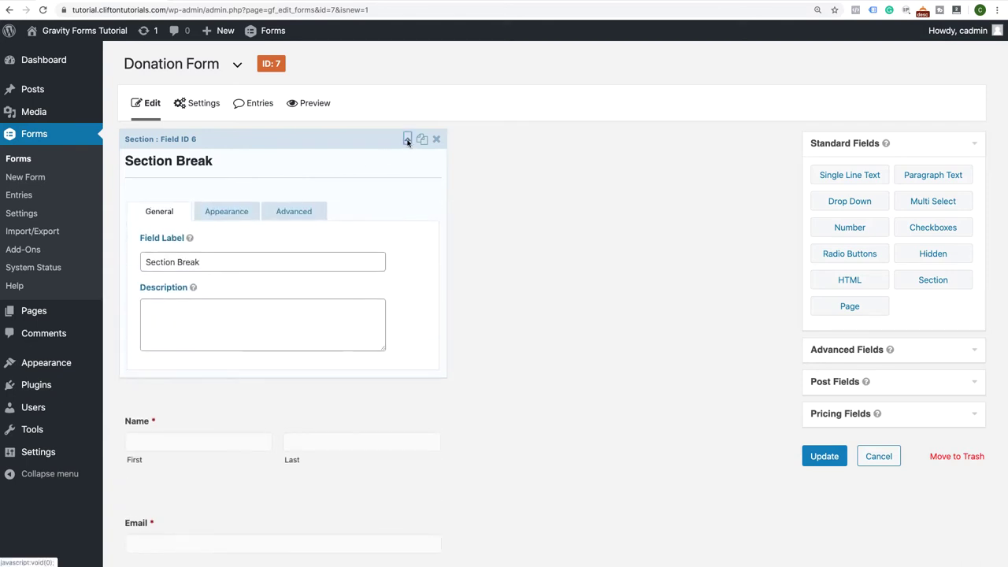
pyautogui.moveTo(224, 260); pyautogui.dragTo(155, 255)
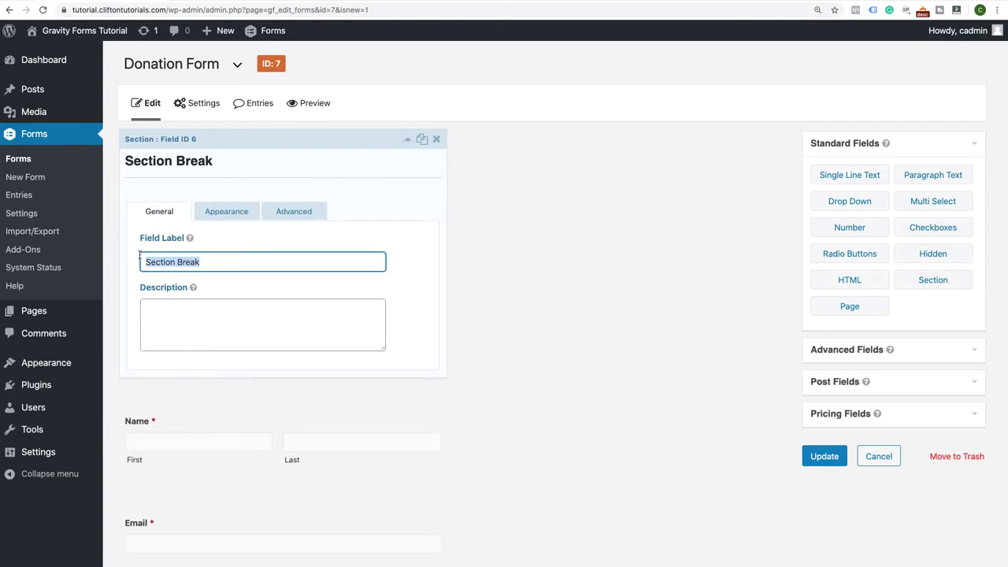
pyautogui.write('Your Info')
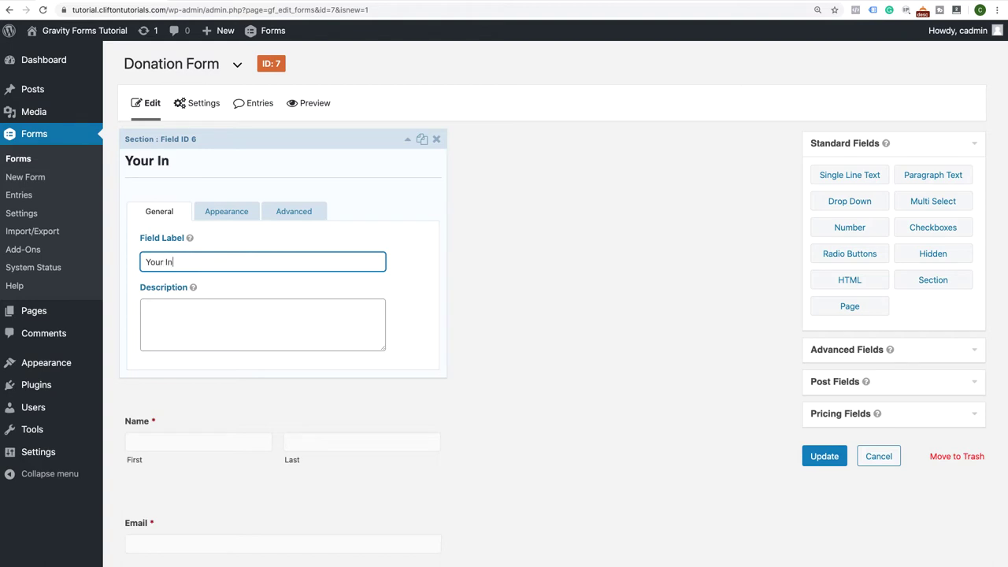
pyautogui.press('BackSpace')
pyautogui.press('BackSpace')
pyautogui.press('BackSpace')
pyautogui.press('BackSpace')
pyautogui.press('BackSpace')
pyautogui.press('BackSpace')
pyautogui.press('BackSpace')
pyautogui.press('BackSpace')
pyautogui.press('BackSpace')
pyautogui.press('BackSpace')
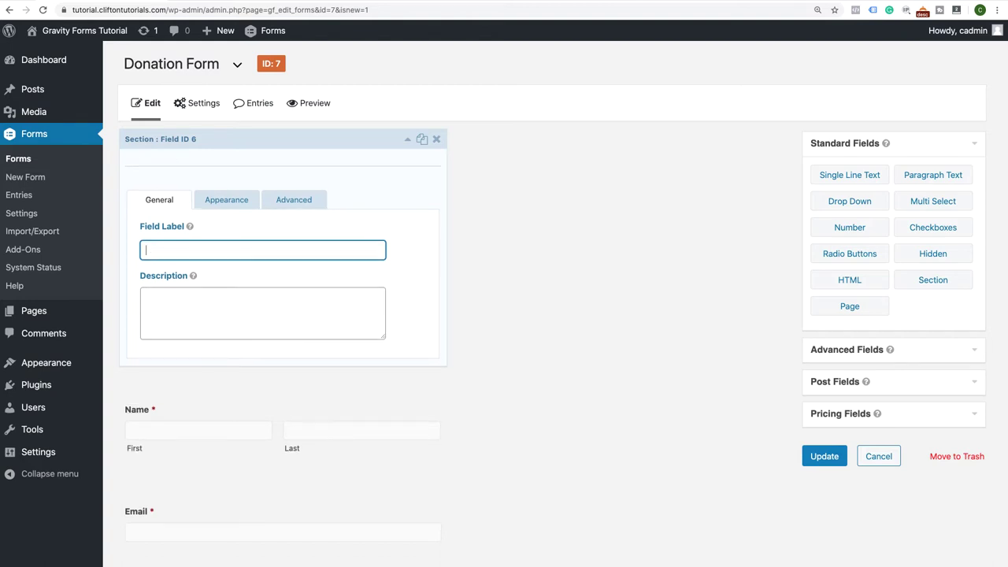
pyautogui.write('Donao')
pyautogui.press('BackSpace')
pyautogui.press('BackSpace')
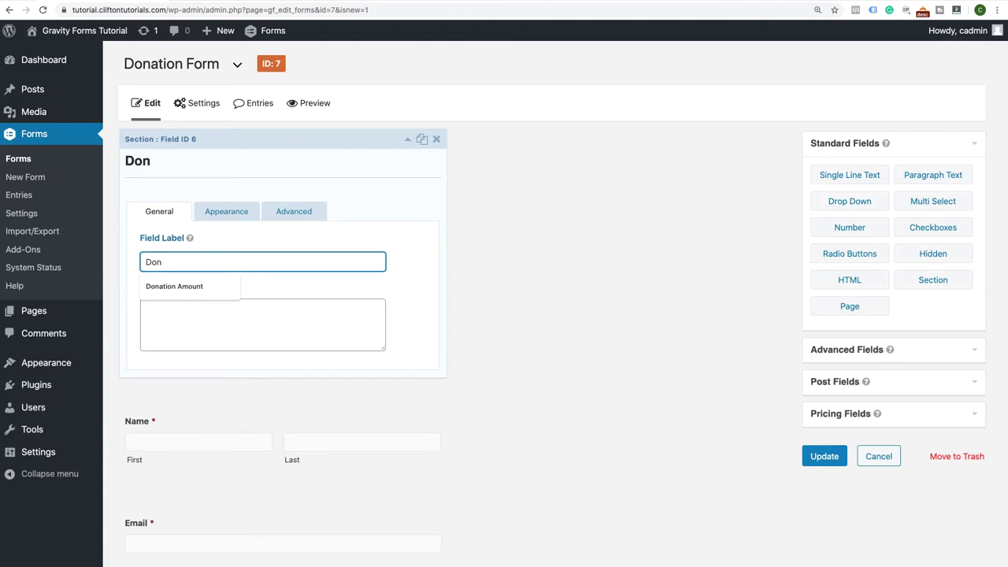
pyautogui.write('or Information')
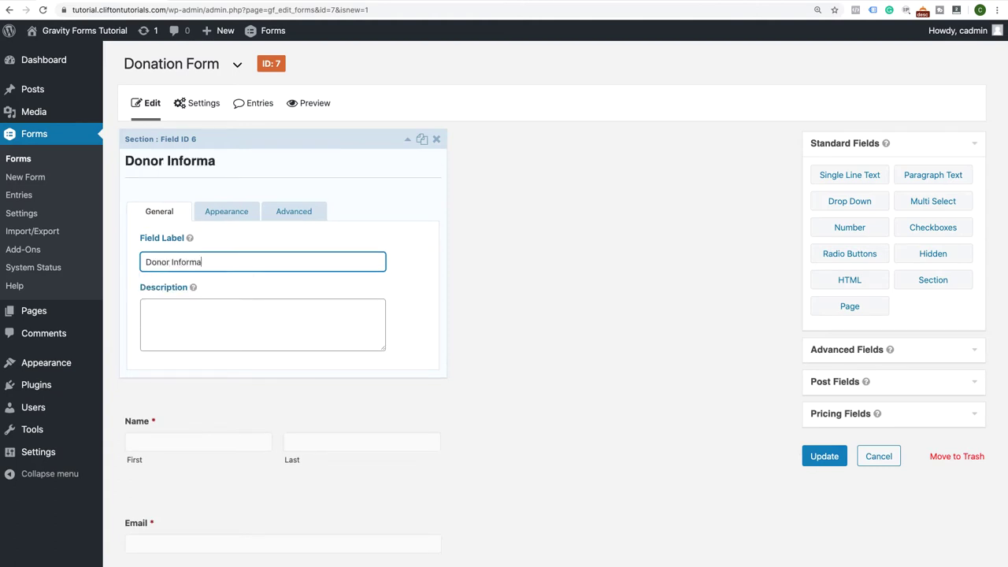
pyautogui.click(407, 139)
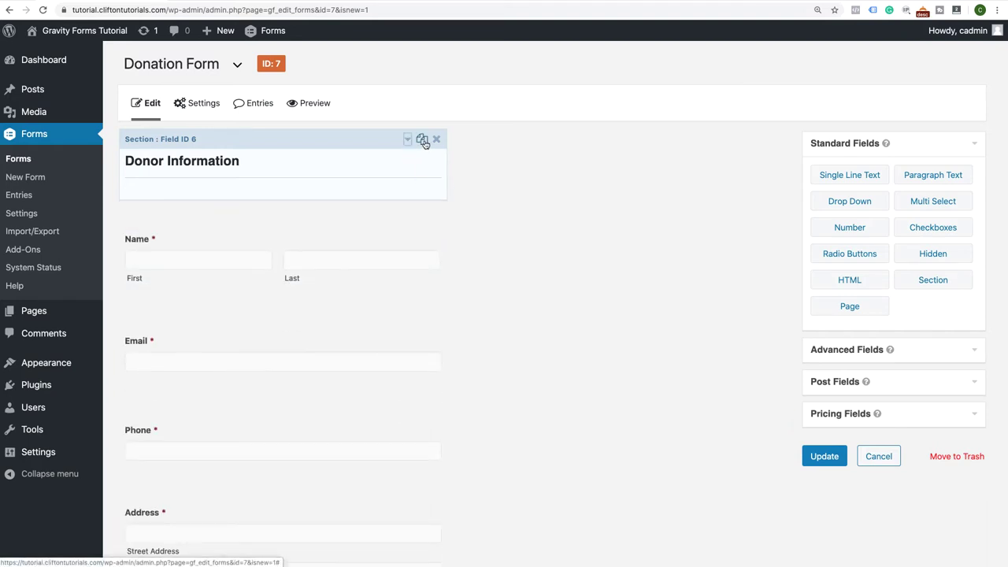
pyautogui.click(422, 140)
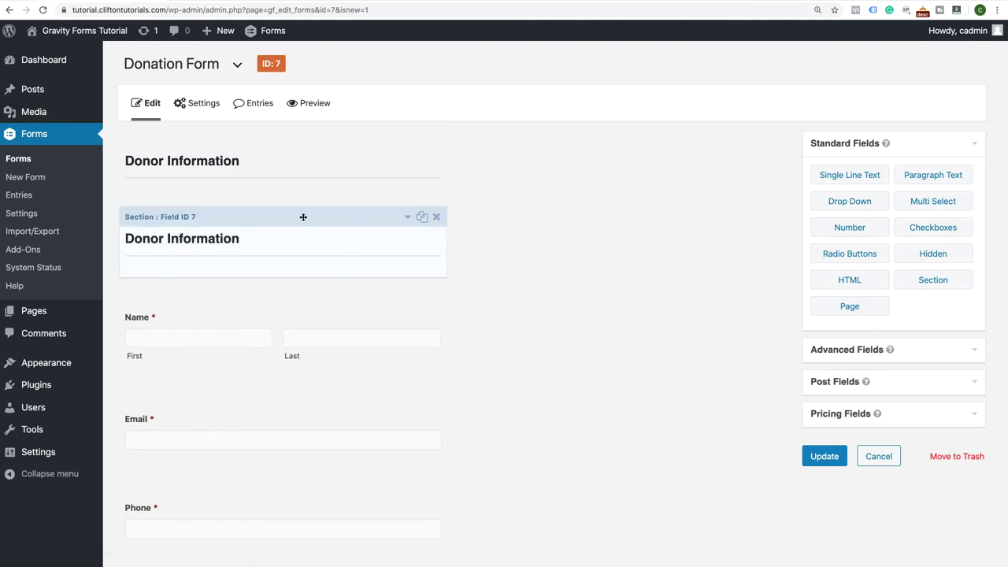
# Move the copied section below Address and relabel it 'Donation'
pyautogui.moveTo(304, 217); pyautogui.dragTo(337, 448)
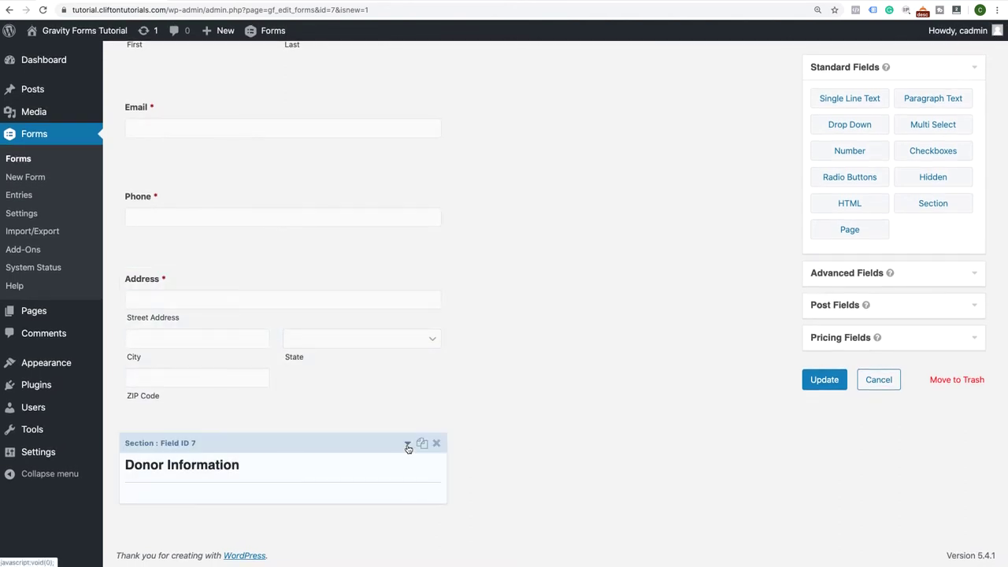
pyautogui.click(407, 445)
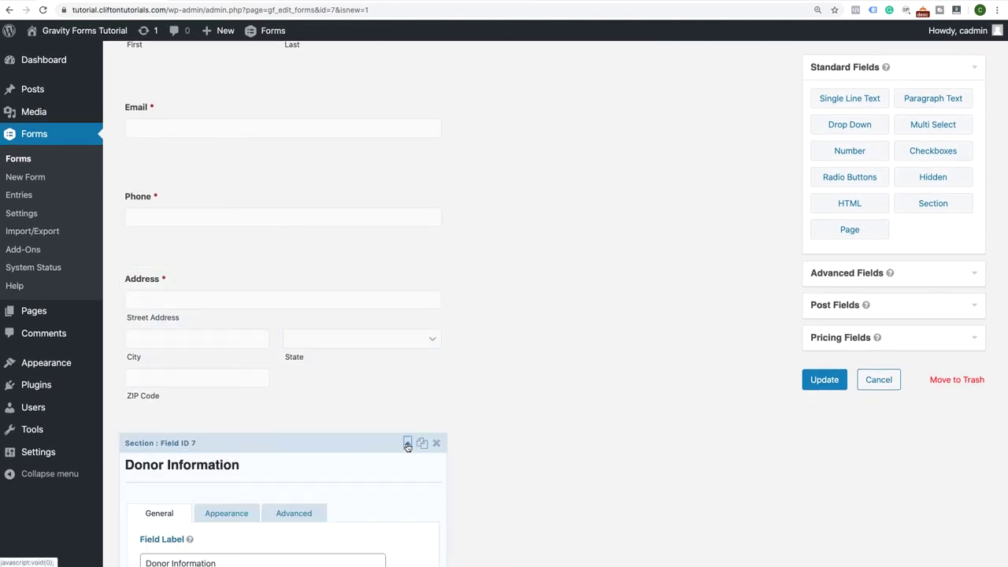
pyautogui.scroll(-3, 406, 449)
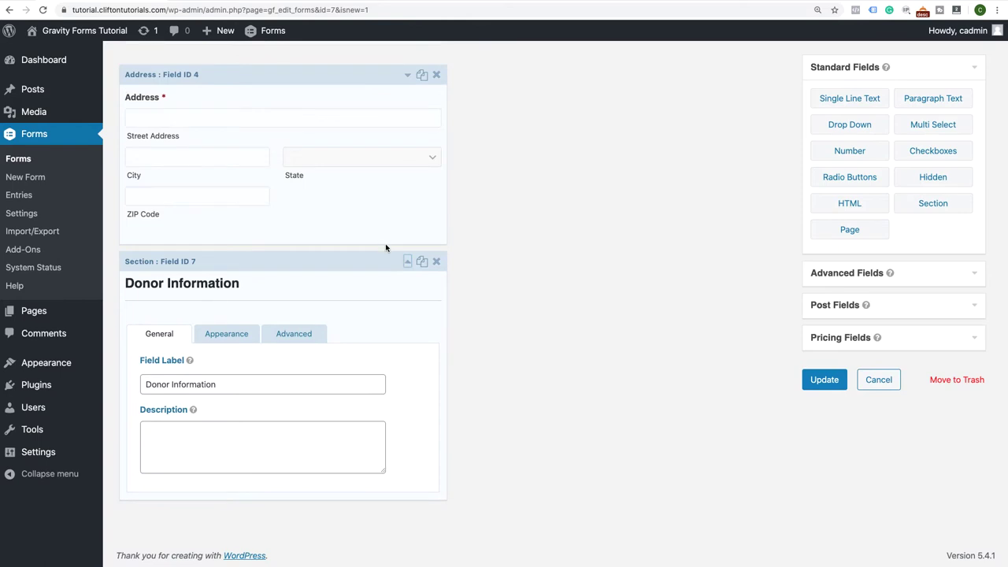
pyautogui.scroll(6, 317, 233)
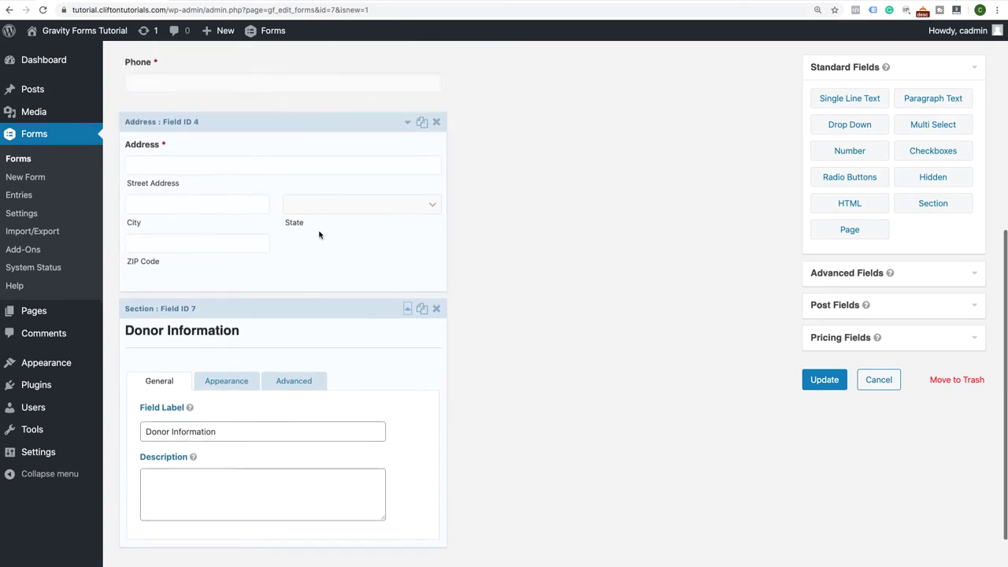
pyautogui.scroll(-1, 319, 234)
pyautogui.scroll(-5, 319, 234)
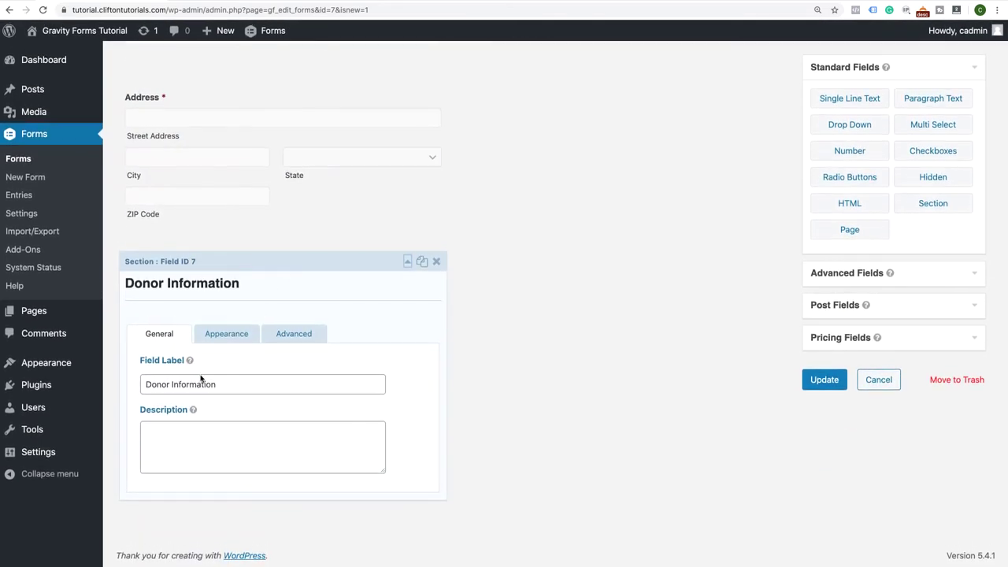
pyautogui.moveTo(218, 389); pyautogui.dragTo(131, 373)
pyautogui.write('Bona')
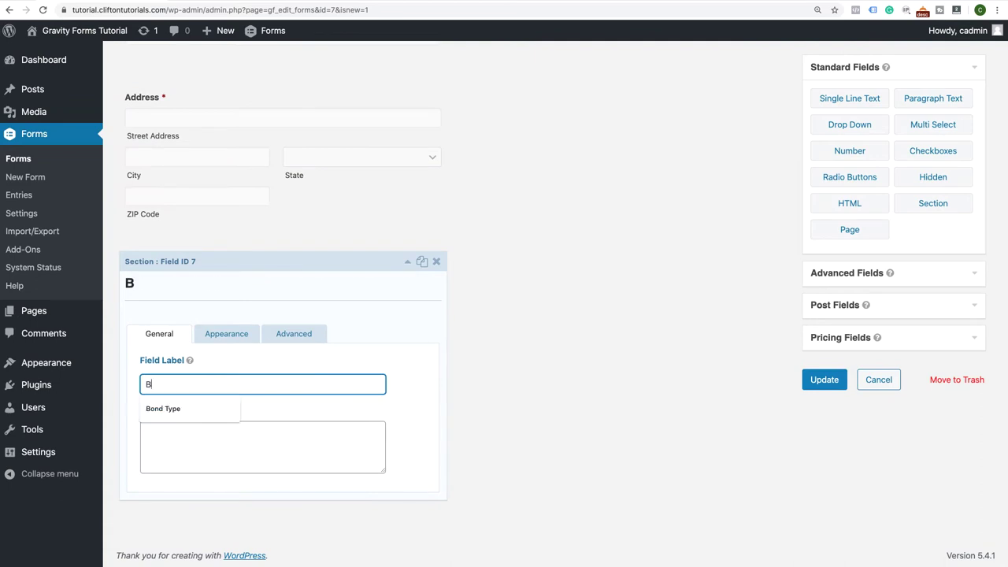
pyautogui.press('BackSpace')
pyautogui.press('BackSpace')
pyautogui.press('BackSpace')
pyautogui.press('BackSpace')
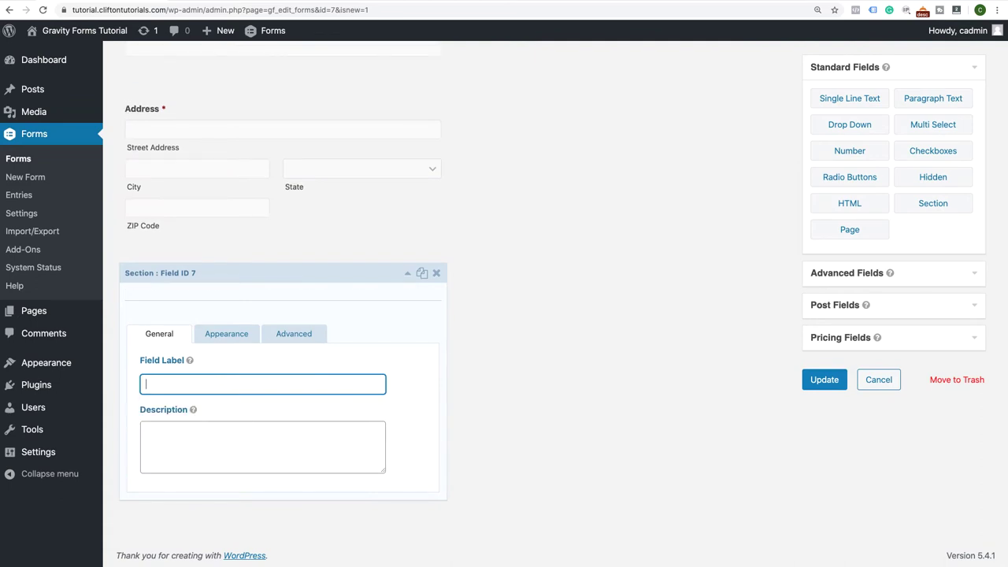
pyautogui.write('Donation')
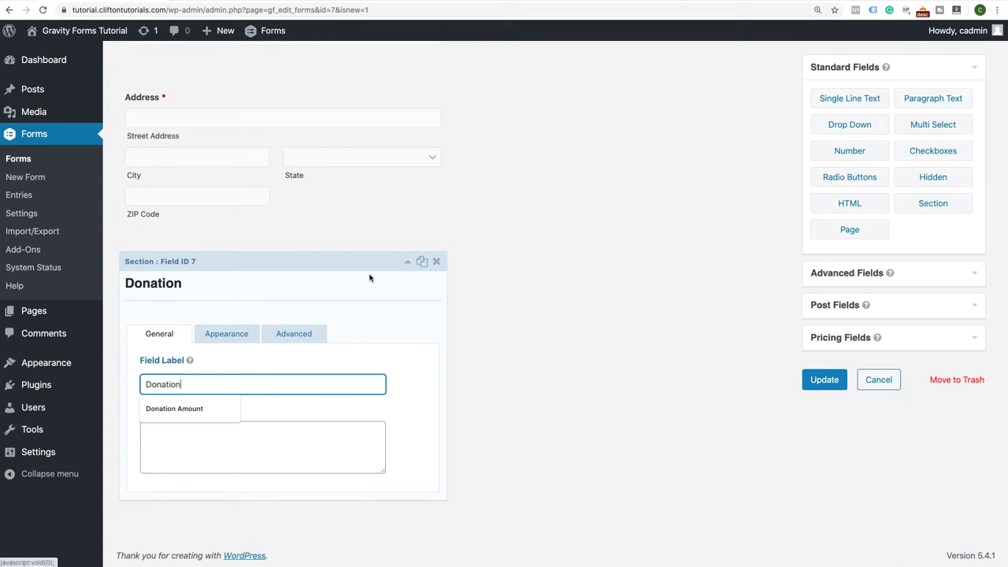
pyautogui.click(407, 262)
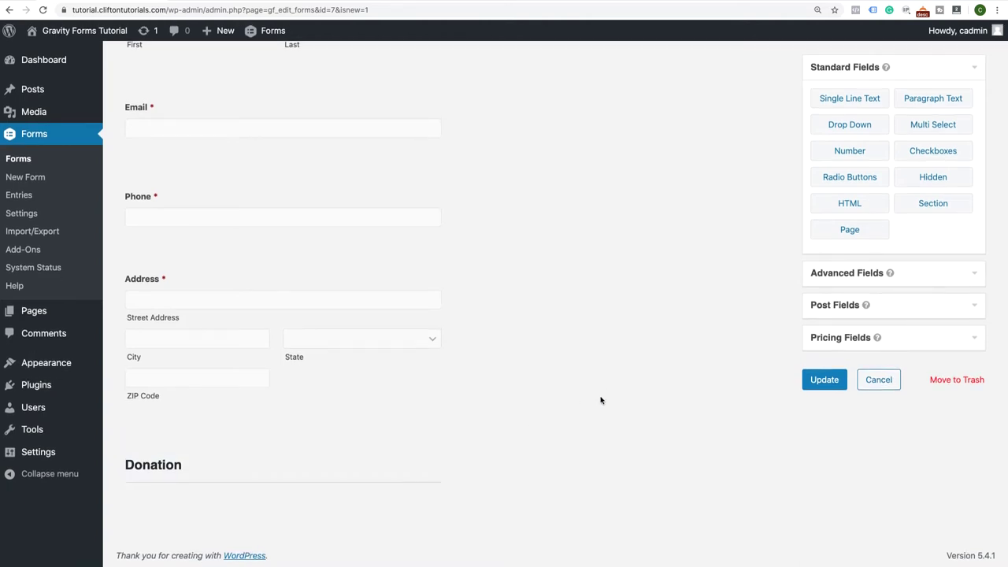
# Add a Product field below Donation labelled 'Donation Amounts' with the quantity field disabled
pyautogui.click(976, 345)
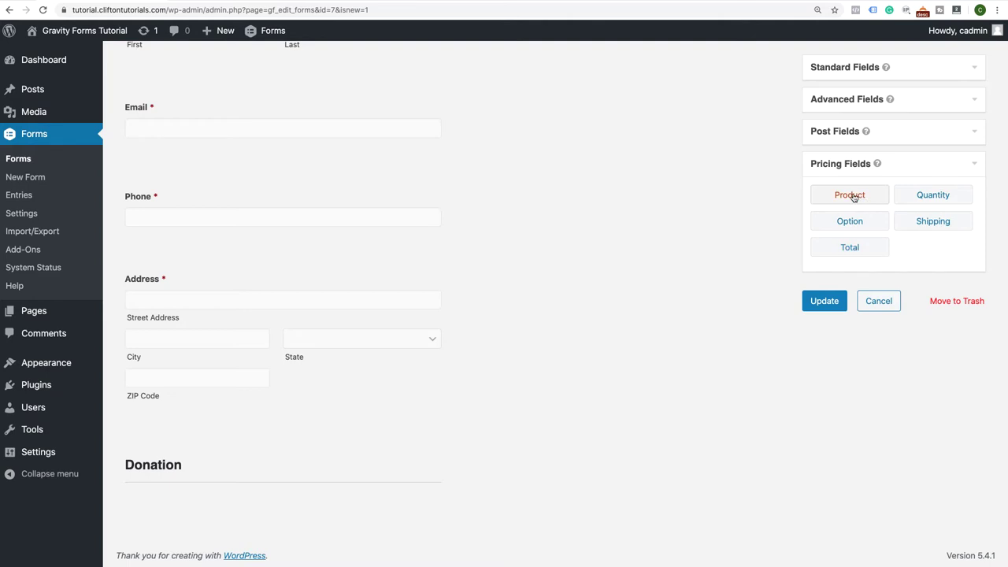
pyautogui.moveTo(854, 197); pyautogui.dragTo(275, 488)
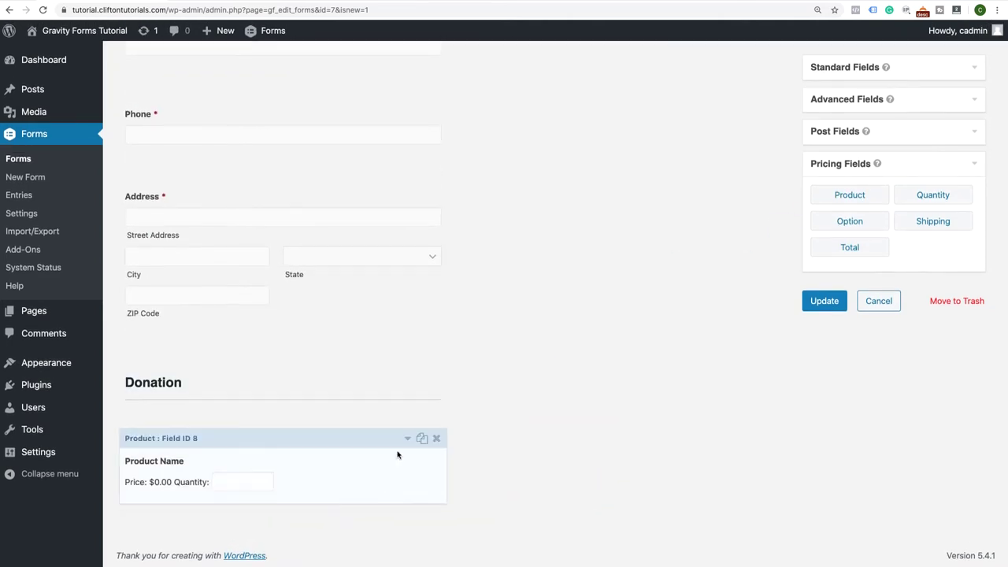
pyautogui.click(407, 437)
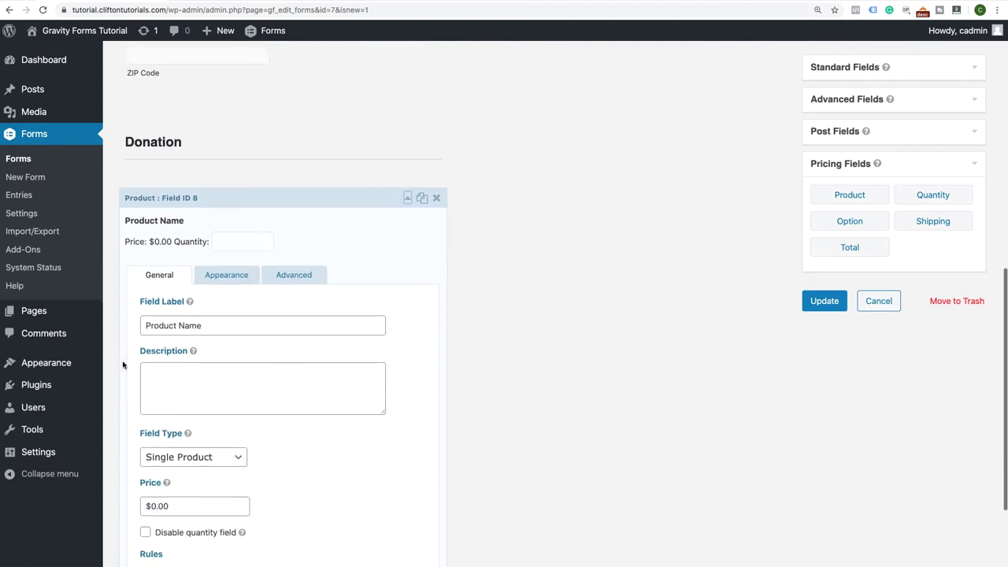
pyautogui.moveTo(218, 326); pyautogui.dragTo(89, 323)
pyautogui.write('Doation')
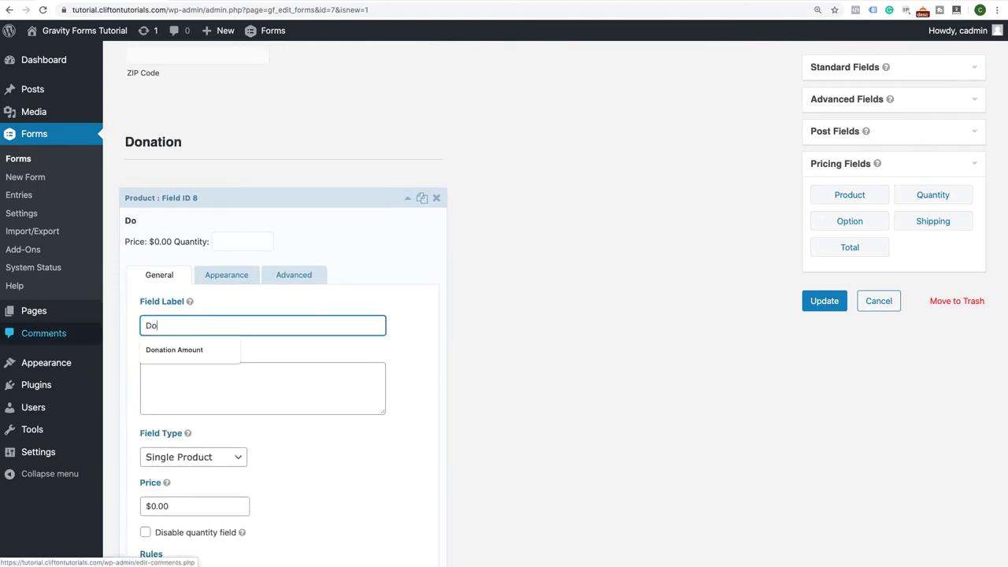
pyautogui.press('BackSpace')
pyautogui.press('BackSpace')
pyautogui.press('BackSpace')
pyautogui.press('BackSpace')
pyautogui.press('BackSpace')
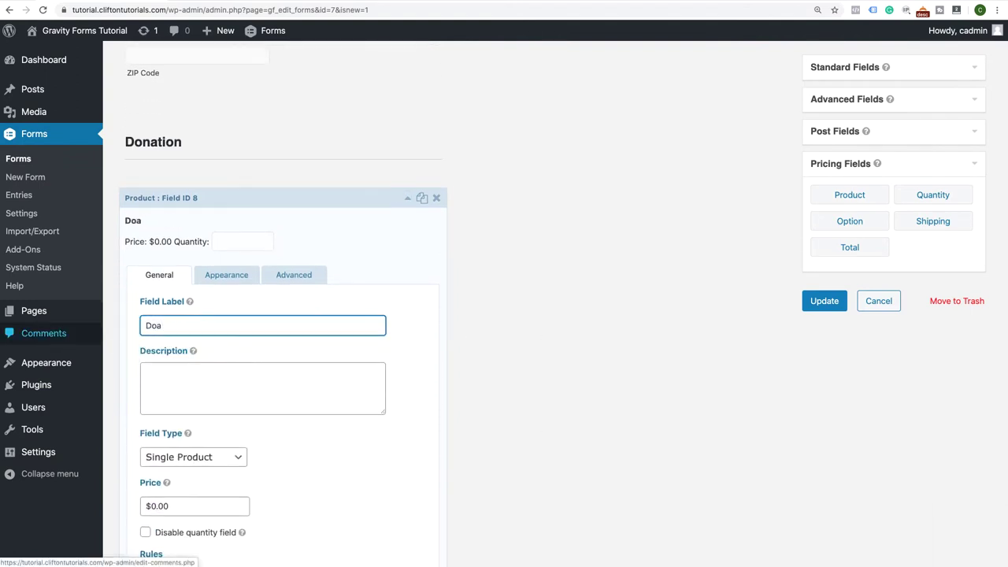
pyautogui.write('nation A')
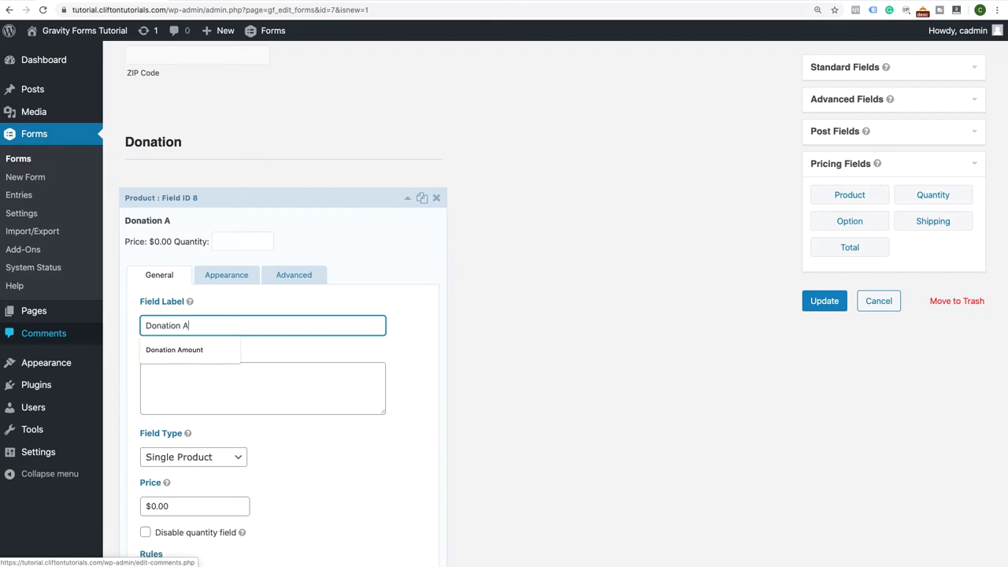
pyautogui.write('mounts')
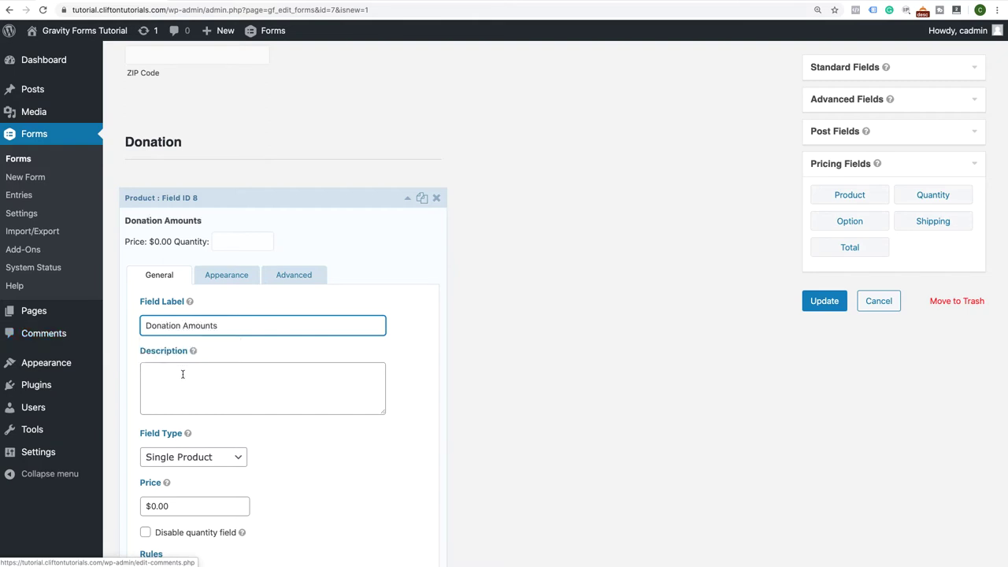
pyautogui.scroll(-3, 191, 330)
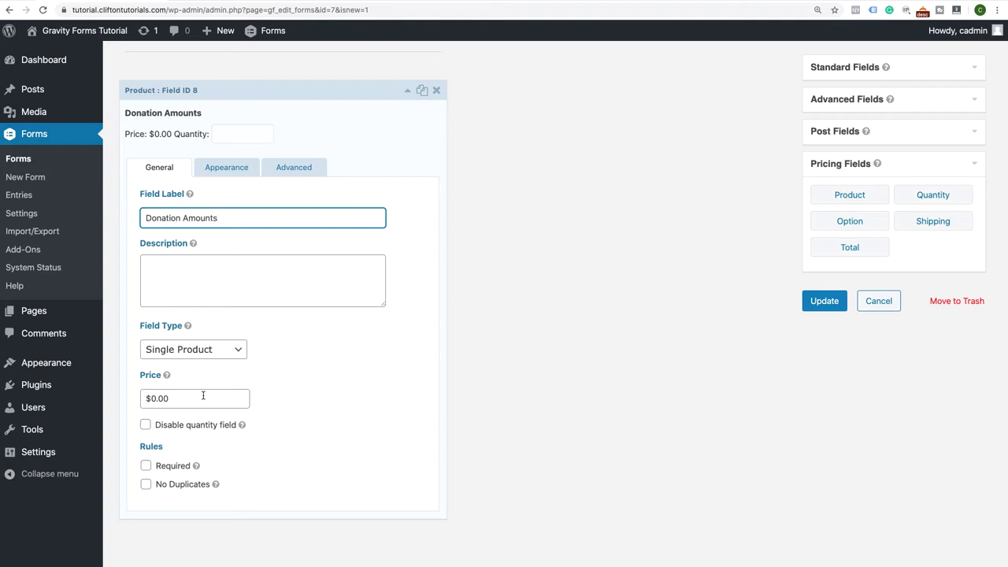
pyautogui.click(146, 426)
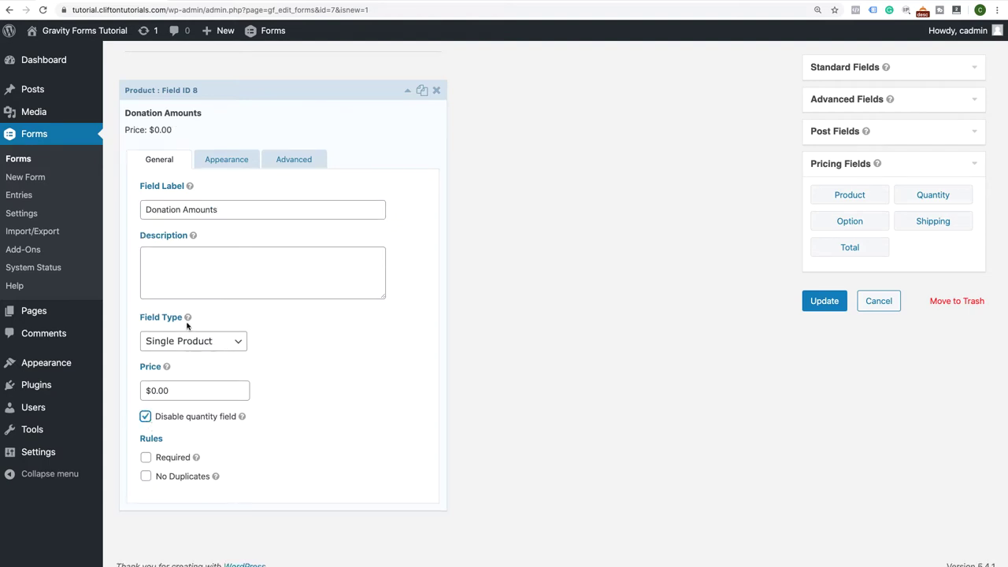
pyautogui.click(240, 347)
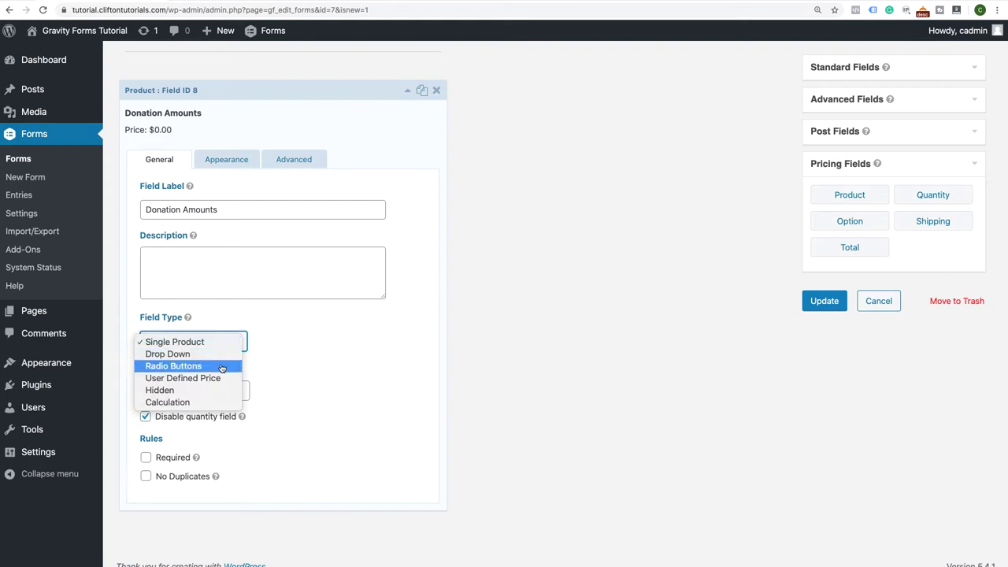
# Make Donation Amounts radio buttons with a first choice '$25 Donation' priced $25.00
pyautogui.click(221, 368)
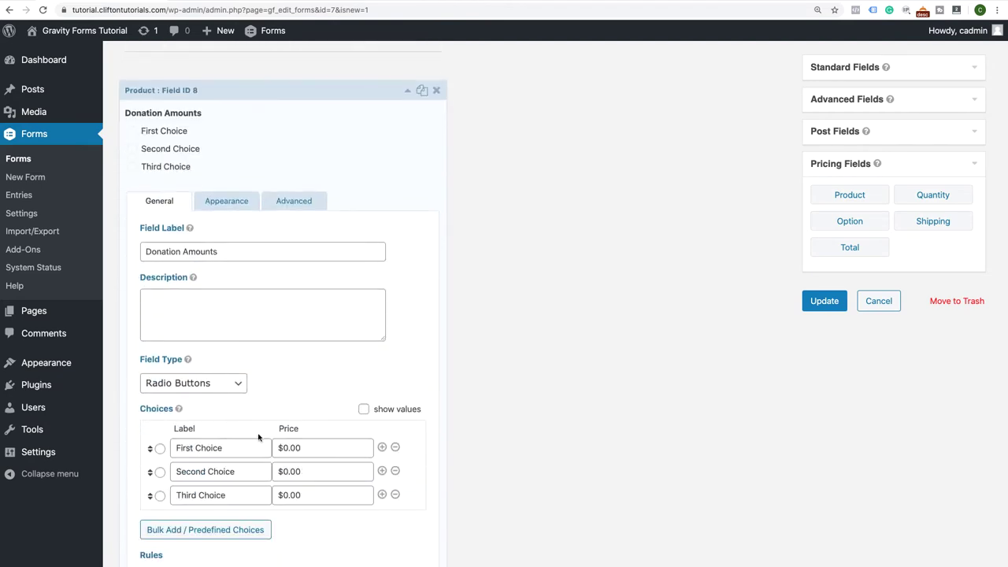
pyautogui.scroll(-3, 258, 437)
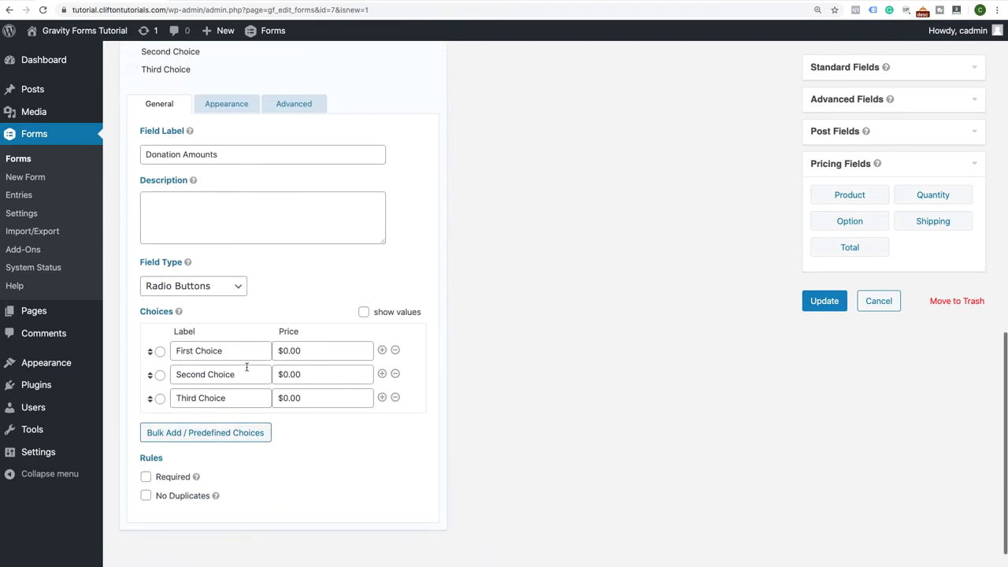
pyautogui.click(243, 354)
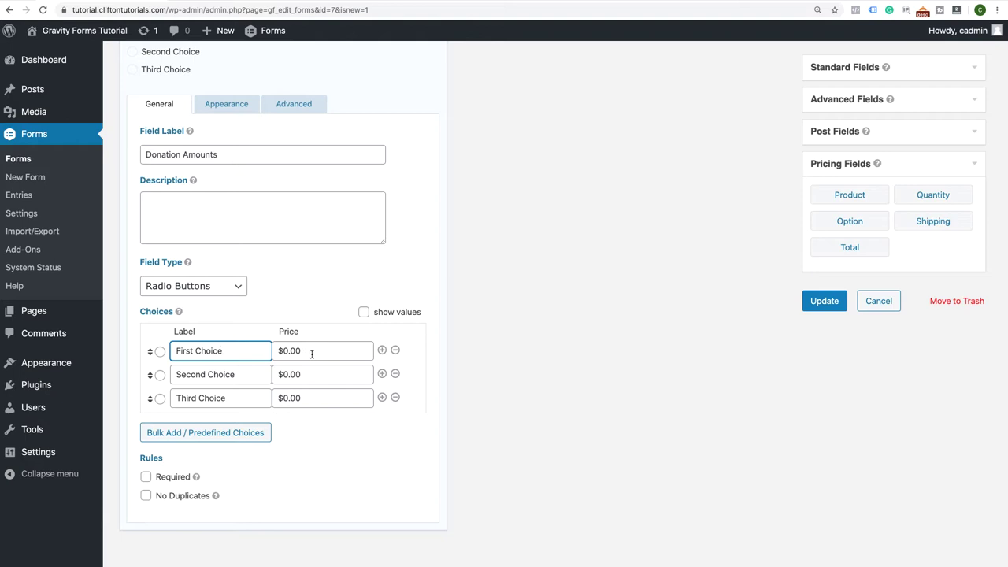
pyautogui.moveTo(237, 352); pyautogui.dragTo(175, 352)
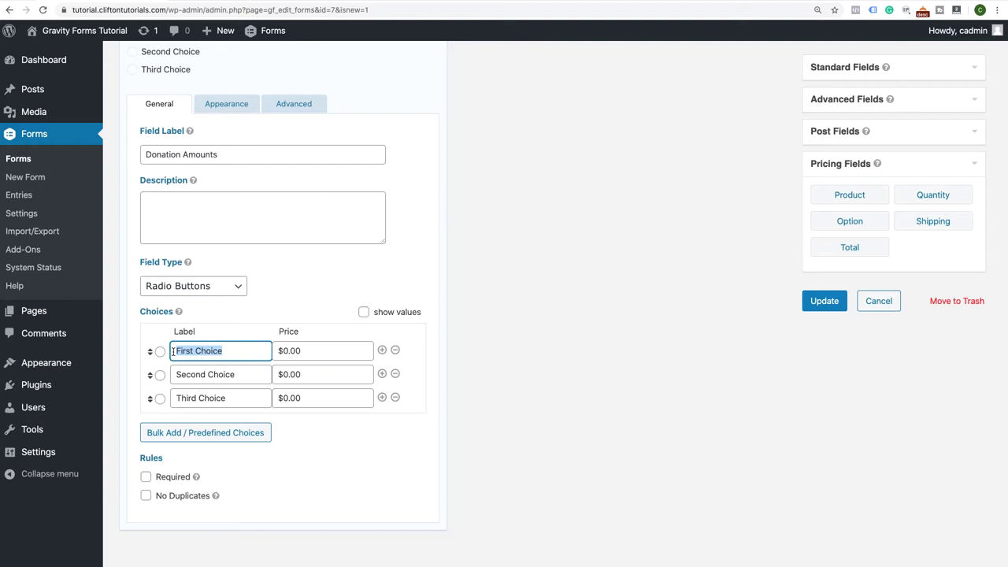
pyautogui.write('25')
pyautogui.write('Donation')
pyautogui.click(176, 351)
pyautogui.write('$')
pyautogui.click(285, 350)
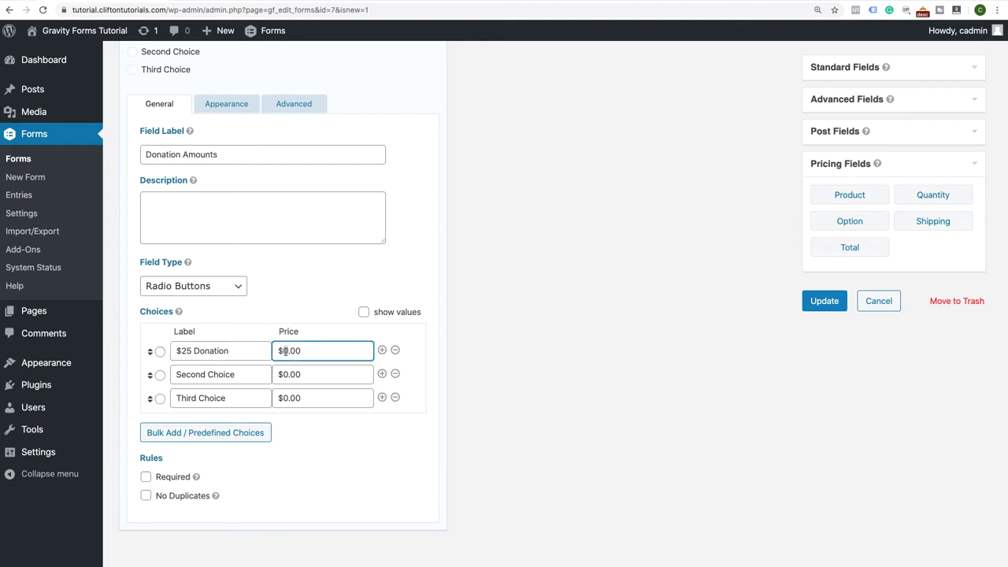
pyautogui.press('Delete')
pyautogui.write('25')
# Set the second choice to '$50 Donation' priced $50.00, fixing the 'Doantion' typo
pyautogui.moveTo(248, 372); pyautogui.dragTo(169, 367)
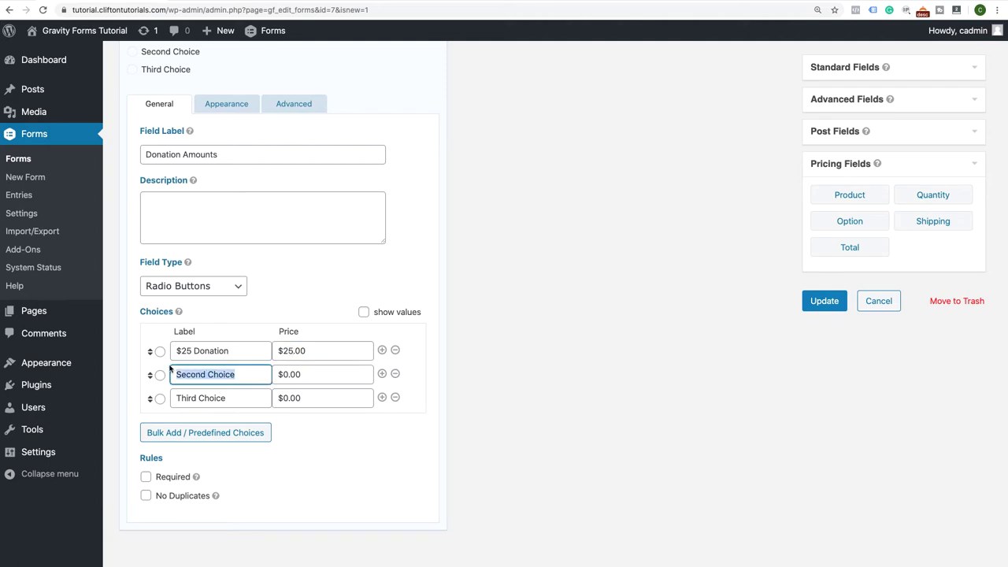
pyautogui.write('$')
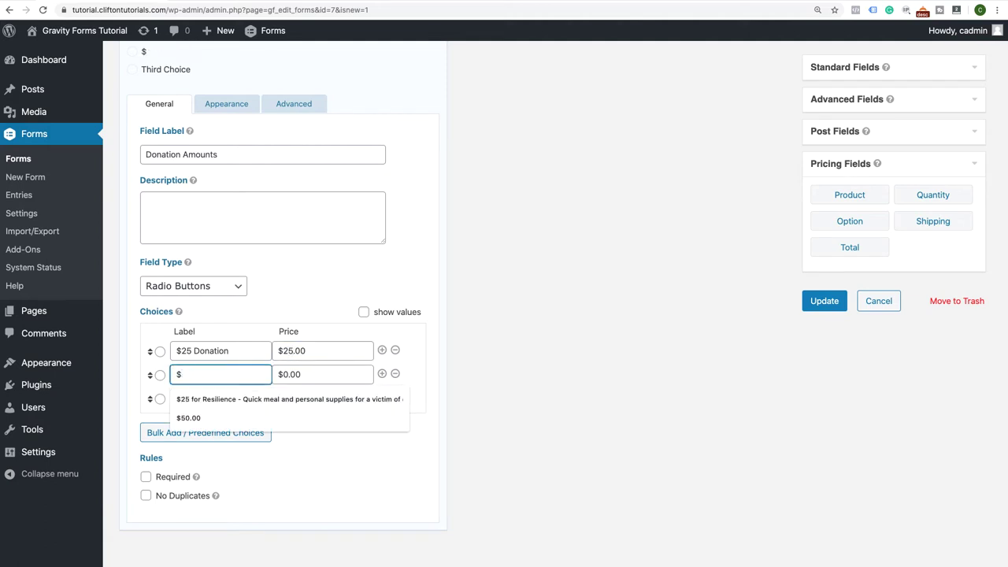
pyautogui.write('50')
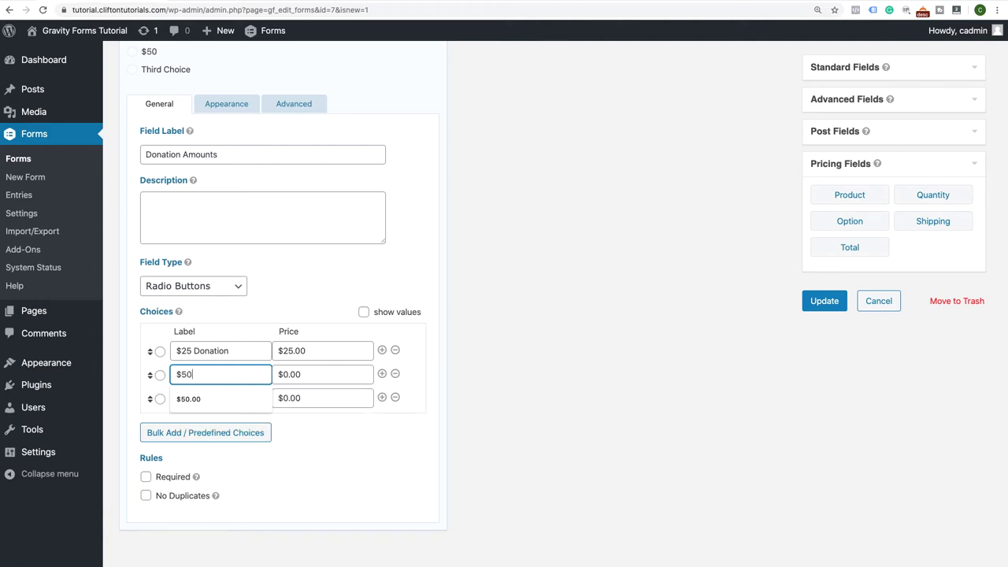
pyautogui.write(' Doantion')
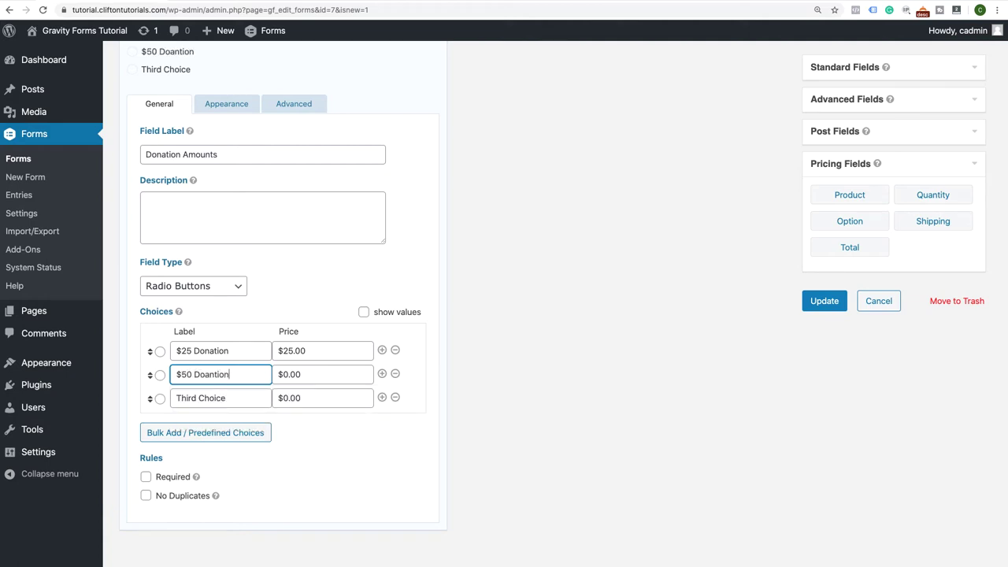
pyautogui.click(286, 374)
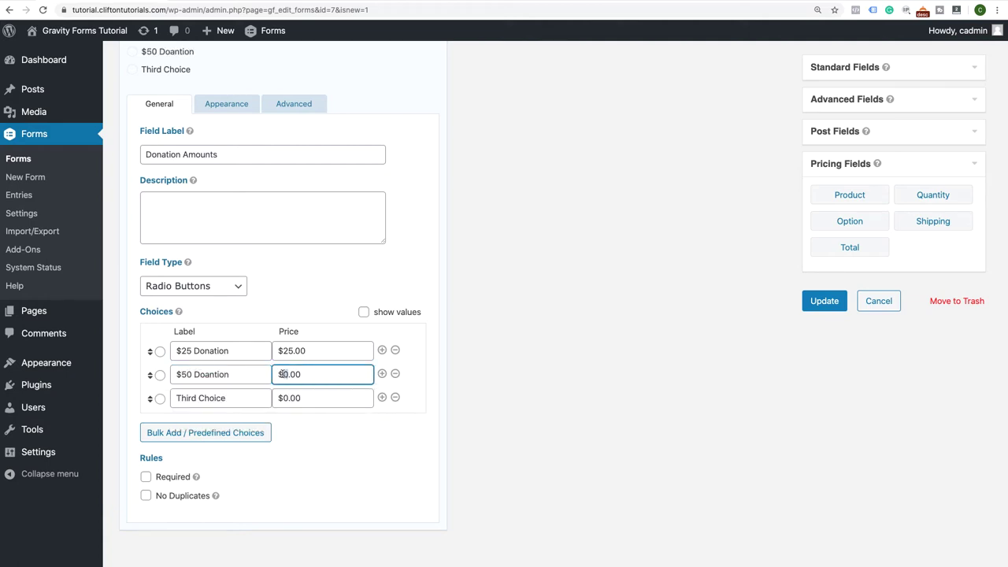
pyautogui.press('BackSpace')
pyautogui.write('50')
pyautogui.doubleClick(202, 351)
pyautogui.hotkey('ctrl', 'c')
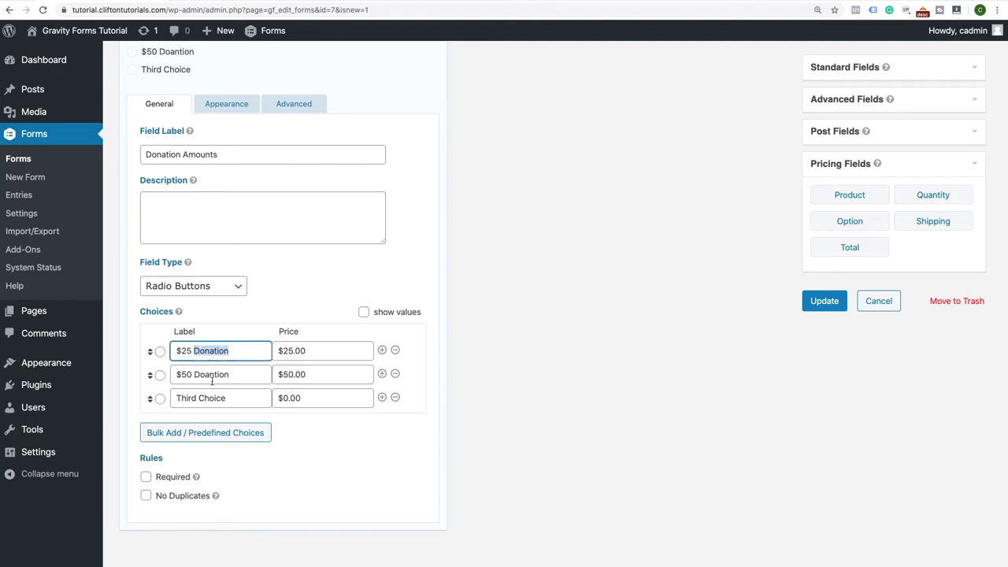
pyautogui.doubleClick(196, 375)
pyautogui.hotkey('ctrl', 'v')
# Set the third choice to '$100 Donation' priced $100.00 and make the field required
pyautogui.tripleClick(233, 397)
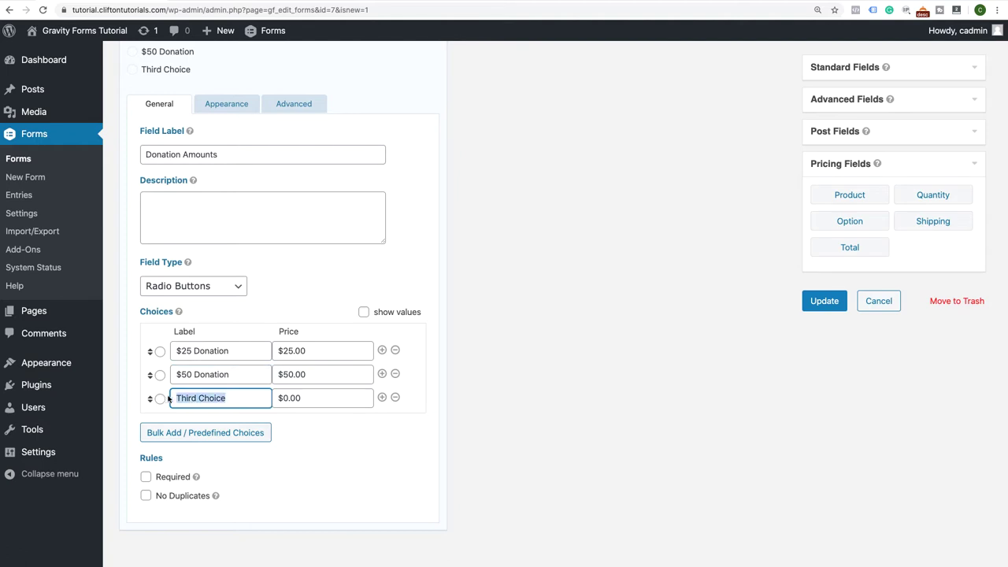
pyautogui.write('$100')
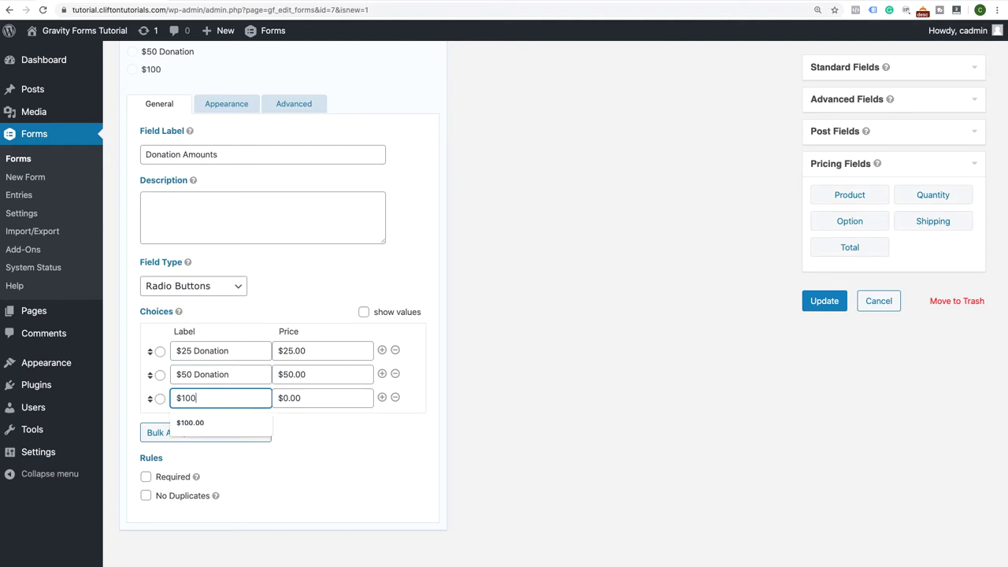
pyautogui.write(' Donati')
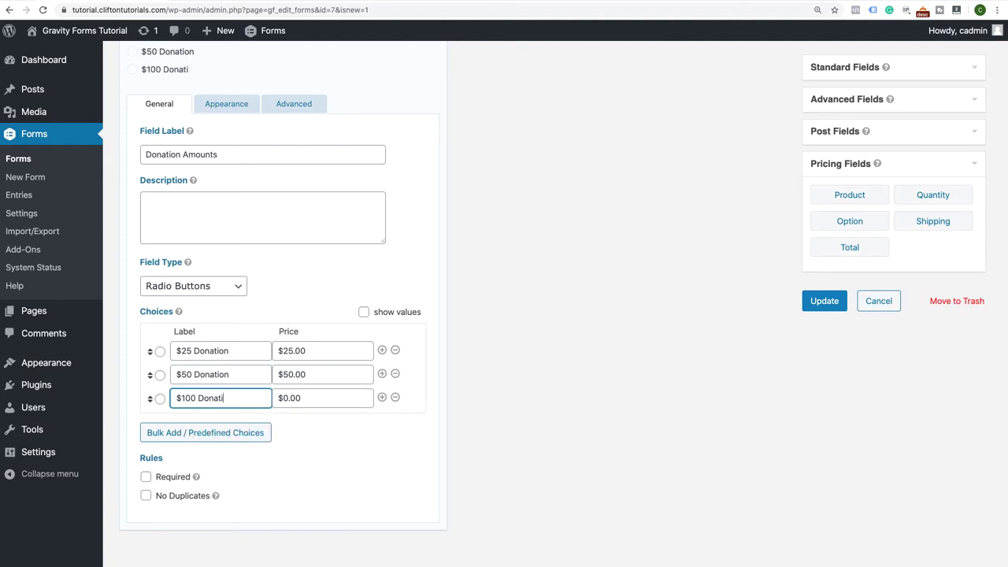
pyautogui.write('on')
pyautogui.click(283, 399)
pyautogui.write('100')
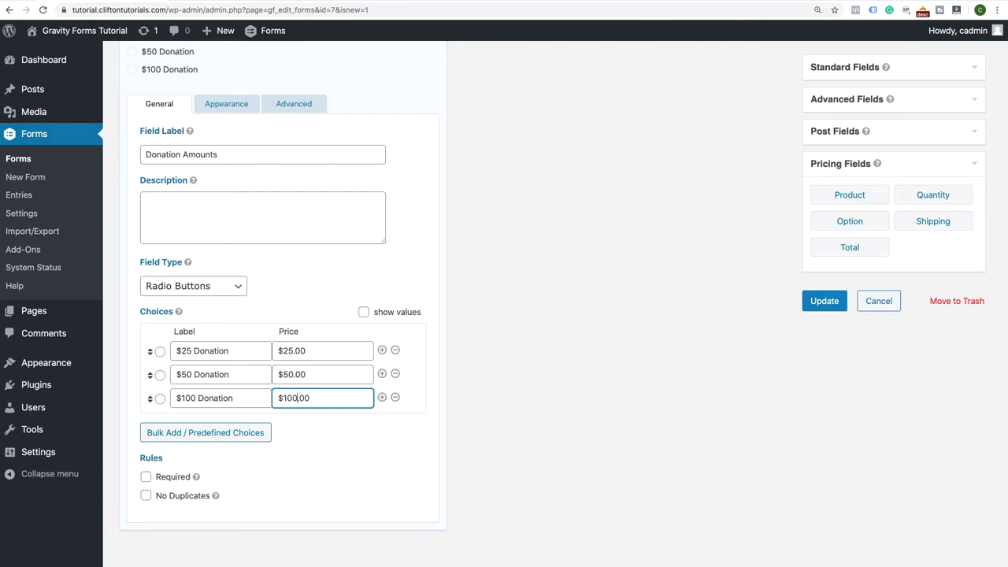
pyautogui.click(147, 478)
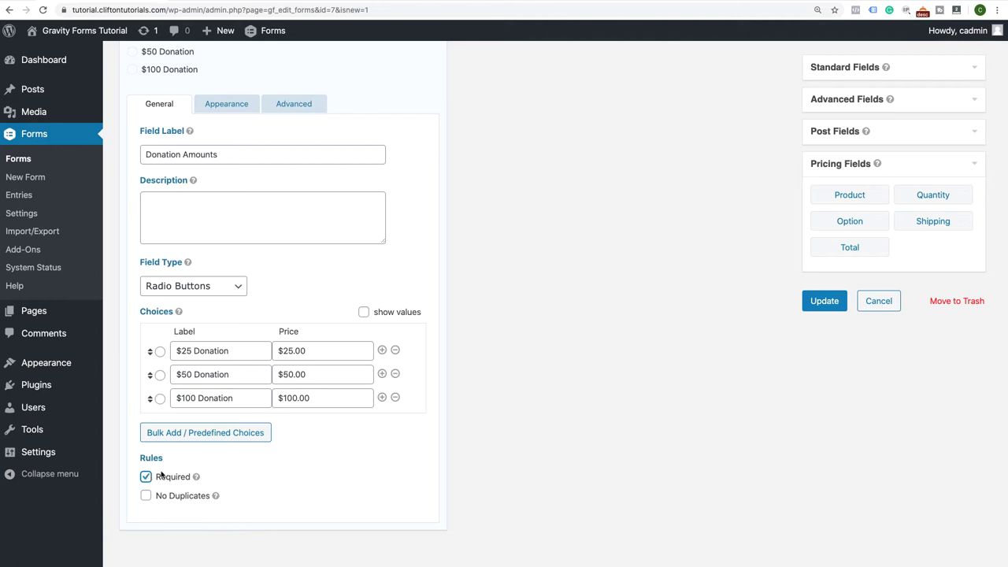
# Add a fourth 'Custom Donation' choice to Donation Amounts and collapse its settings
pyautogui.click(382, 398)
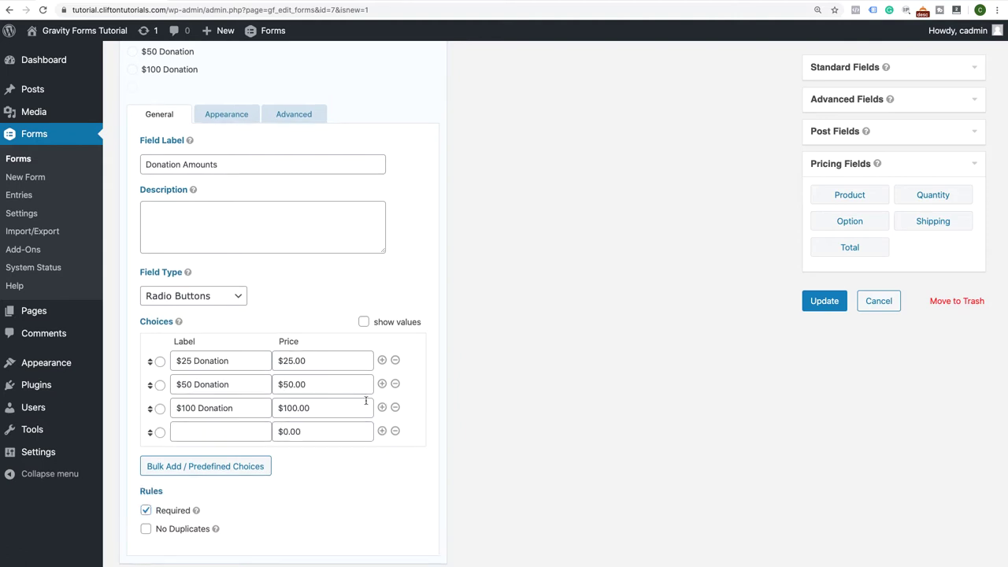
pyautogui.click(240, 434)
pyautogui.write('Cust')
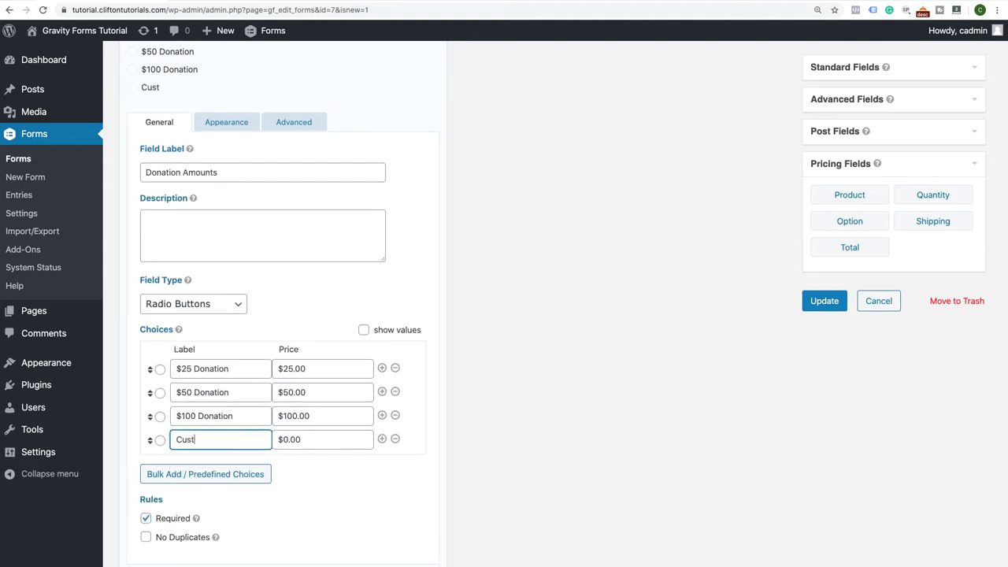
pyautogui.write('om Donation')
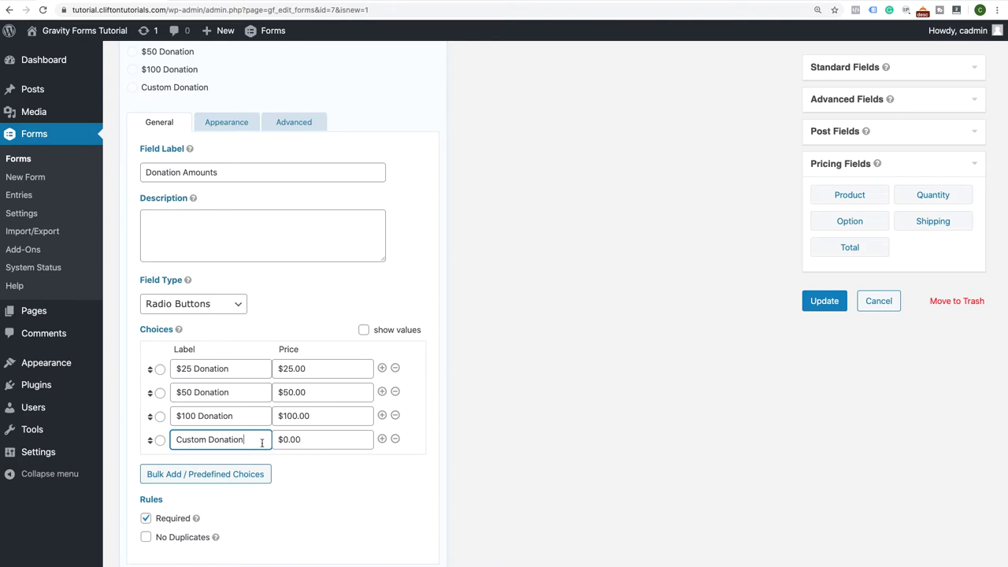
pyautogui.scroll(3, 262, 391)
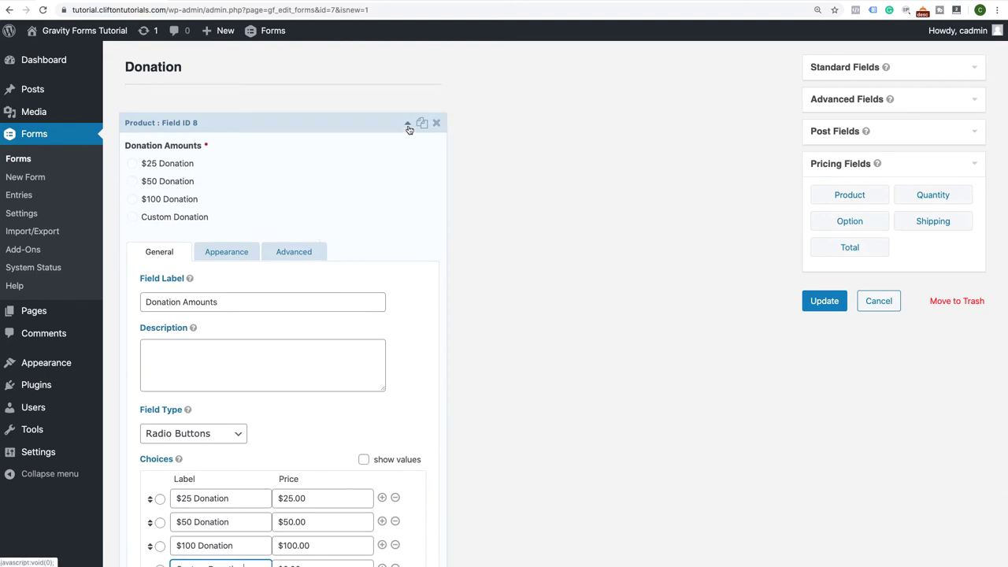
pyautogui.scroll(-3, 366, 206)
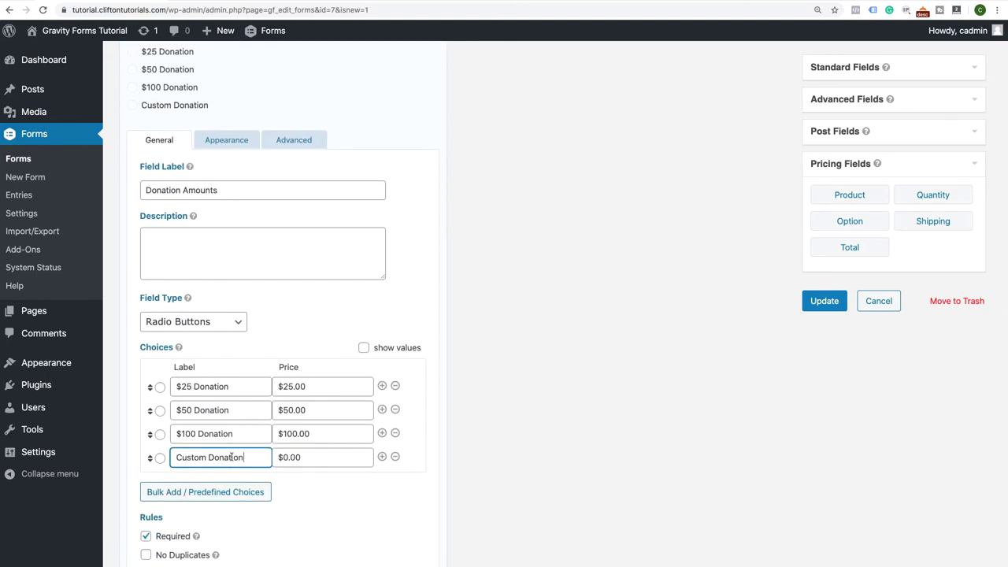
pyautogui.scroll(3, 352, 282)
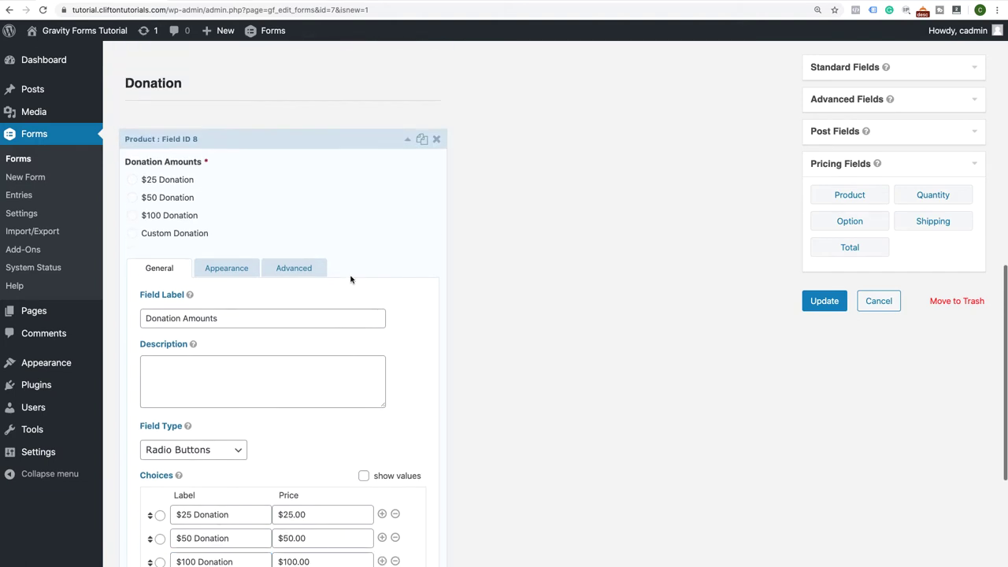
pyautogui.click(407, 139)
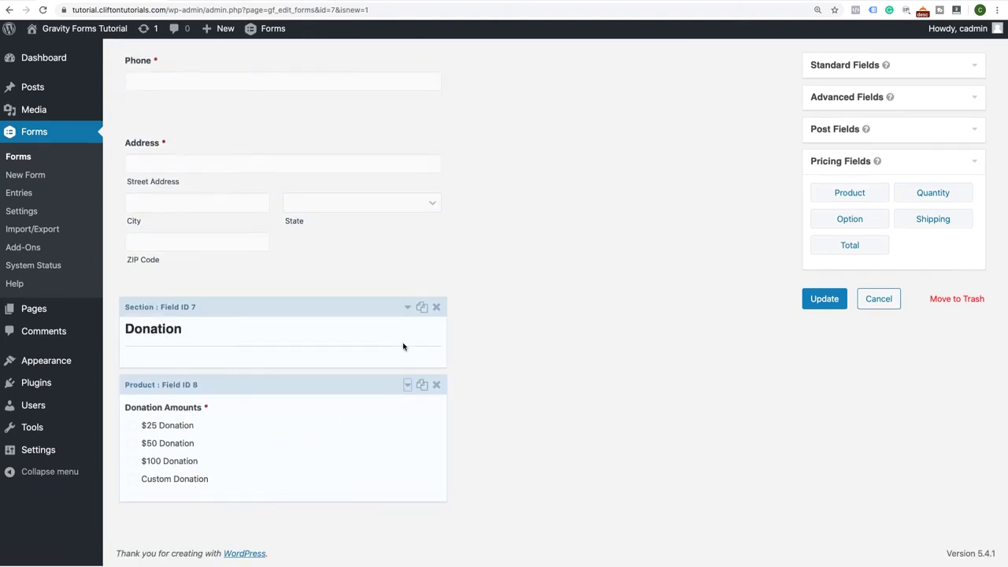
# Add another product field below Donation Amounts, disable its quantity, and make it User Defined Price
pyautogui.moveTo(861, 198); pyautogui.dragTo(393, 488)
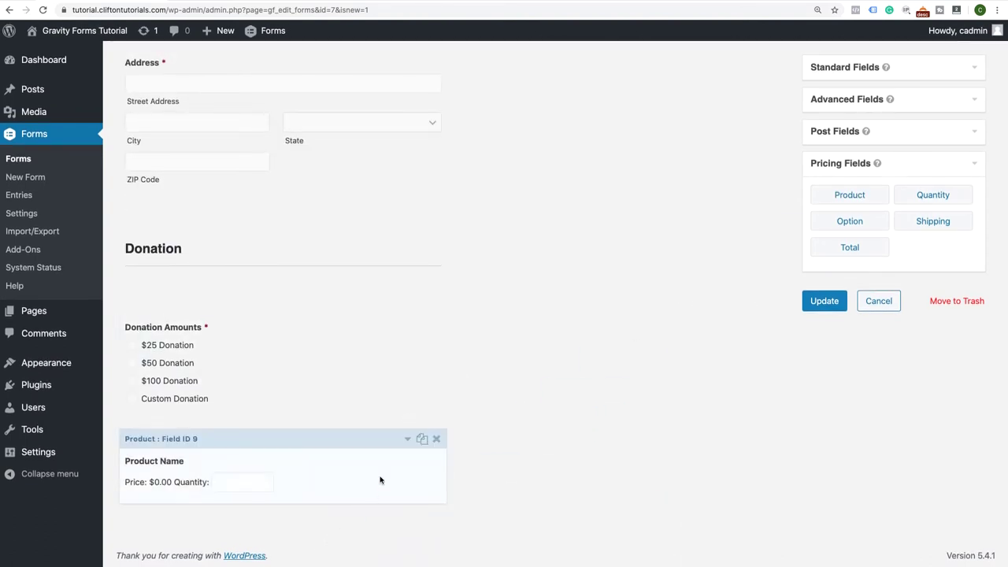
pyautogui.click(409, 446)
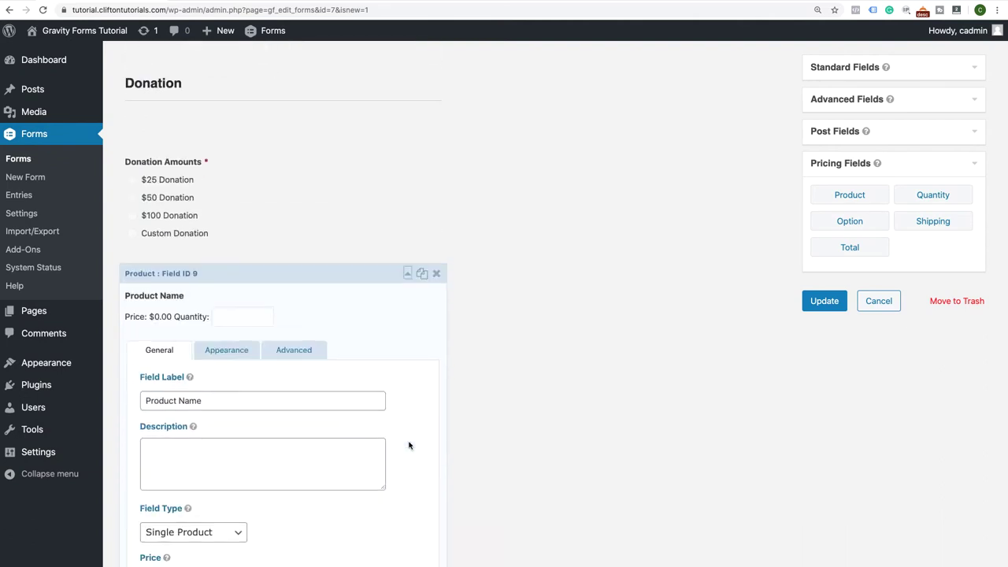
pyautogui.scroll(-5, 407, 444)
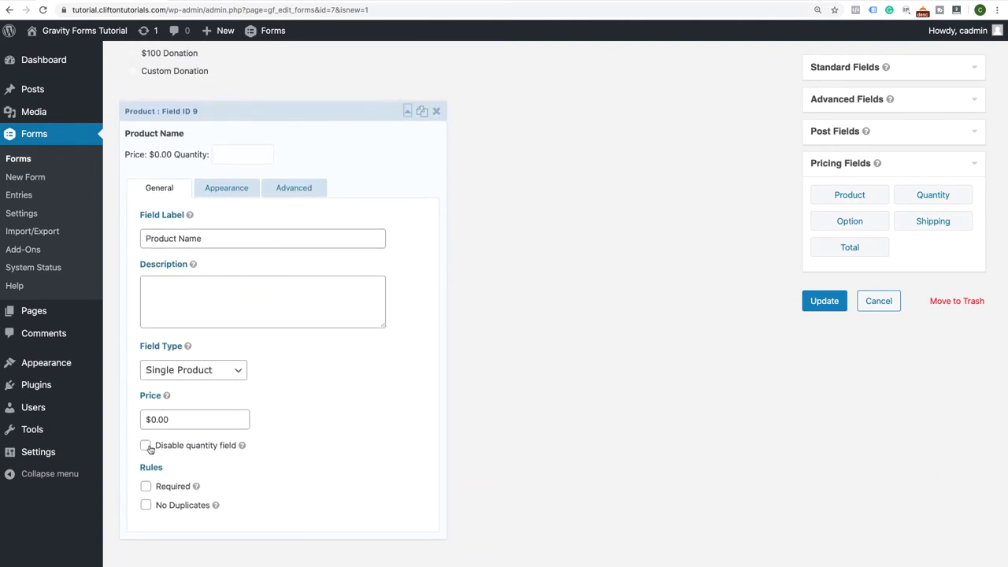
pyautogui.click(146, 446)
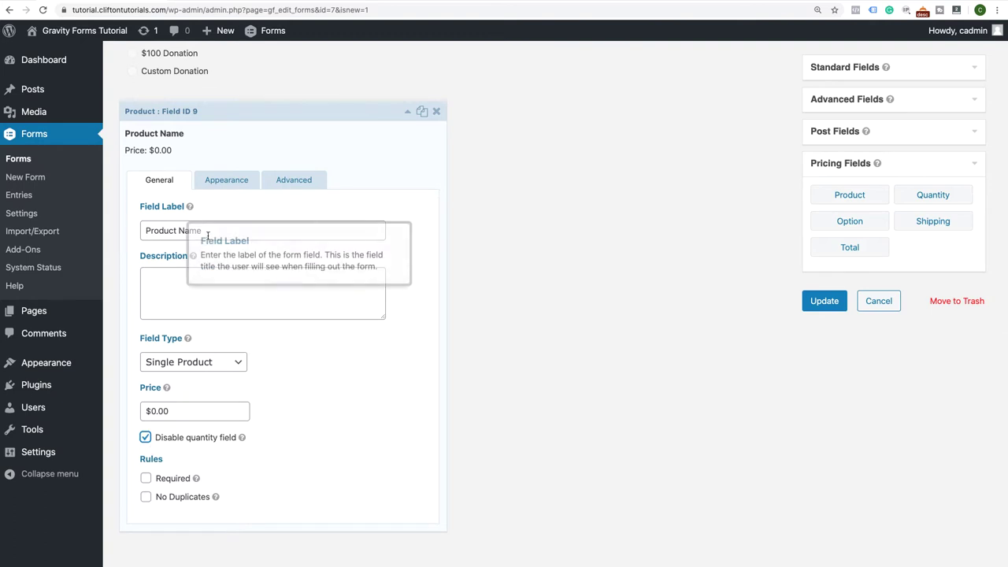
pyautogui.click(179, 230)
pyautogui.tripleClick(179, 230)
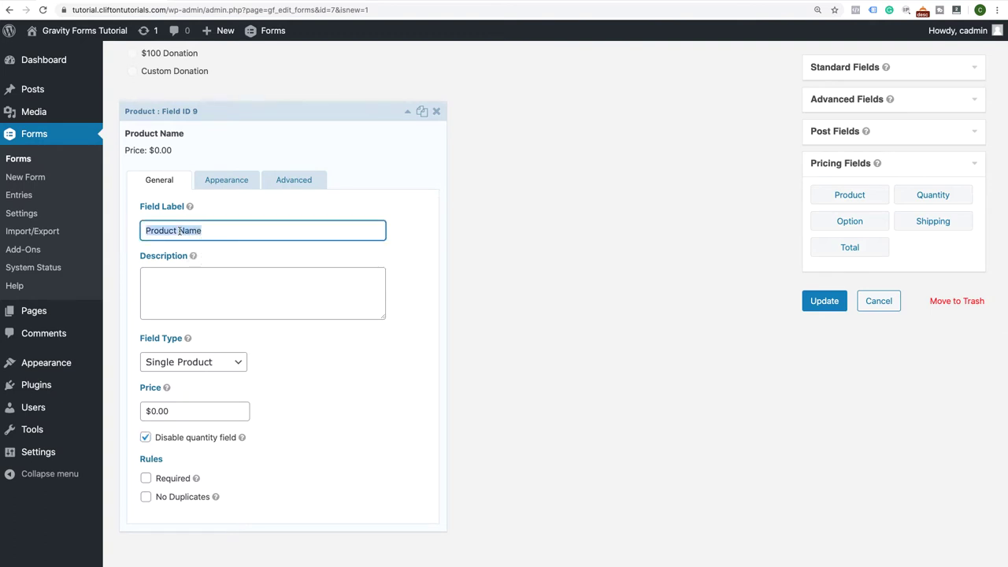
pyautogui.write('Give C')
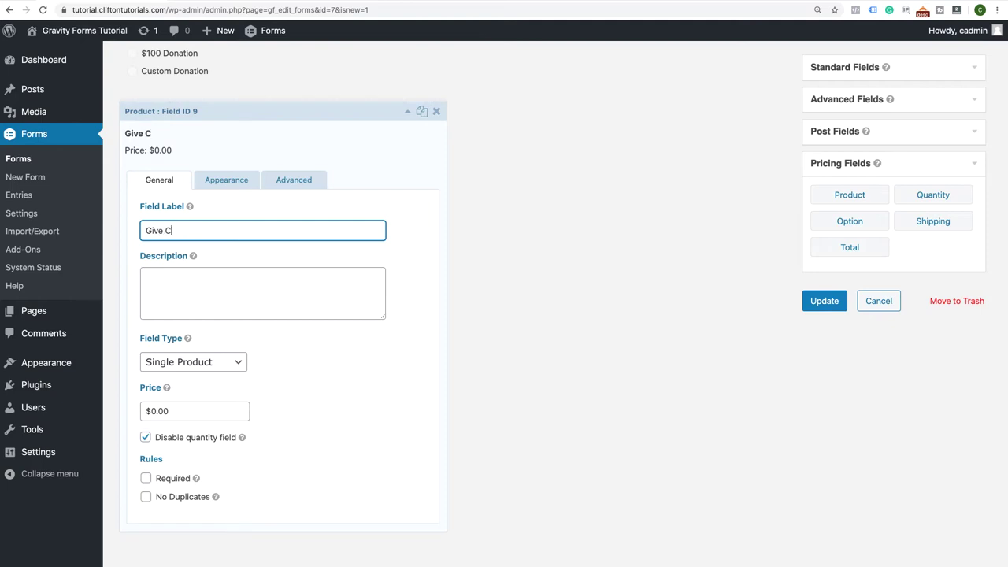
pyautogui.write('ustom Donation')
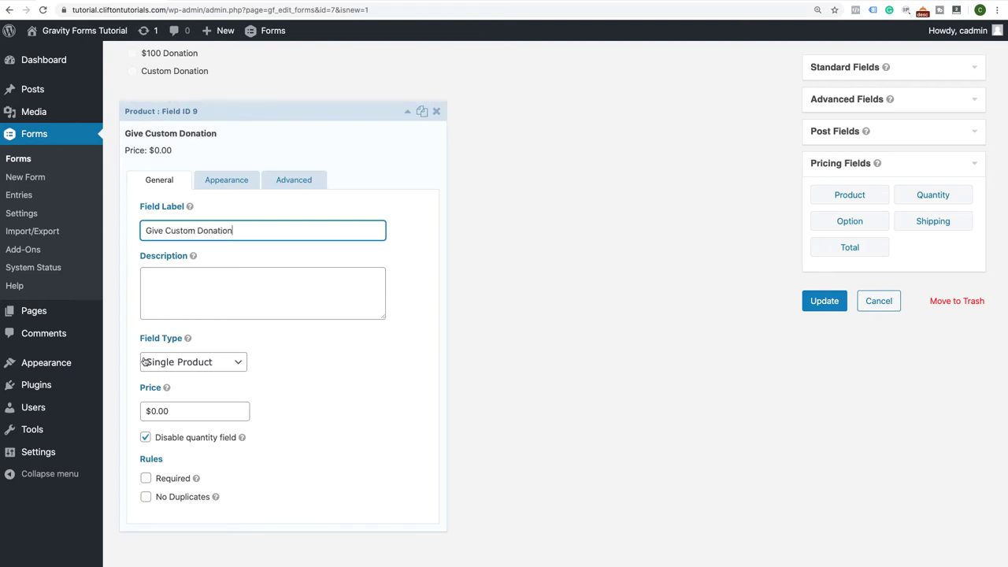
pyautogui.click(217, 363)
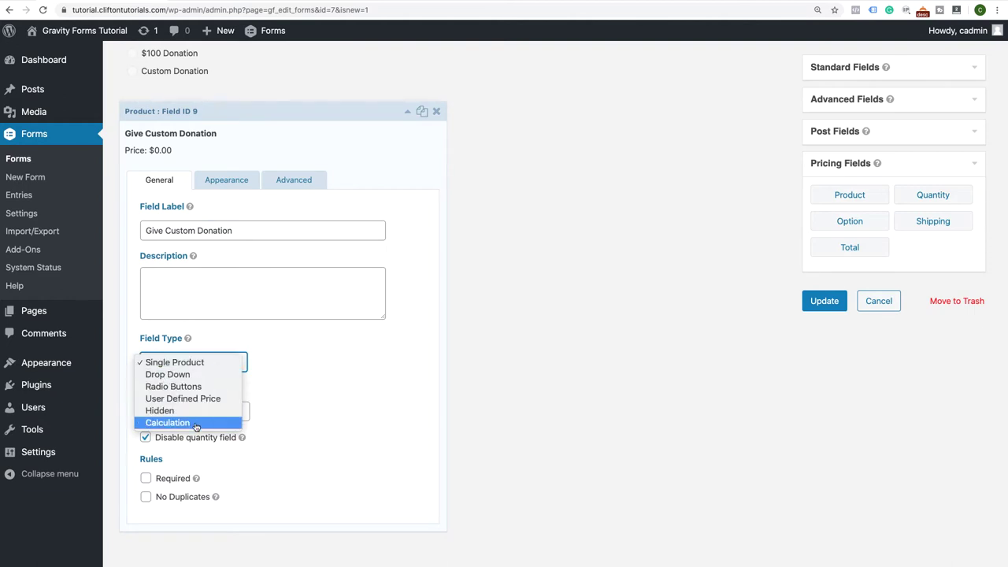
pyautogui.click(202, 400)
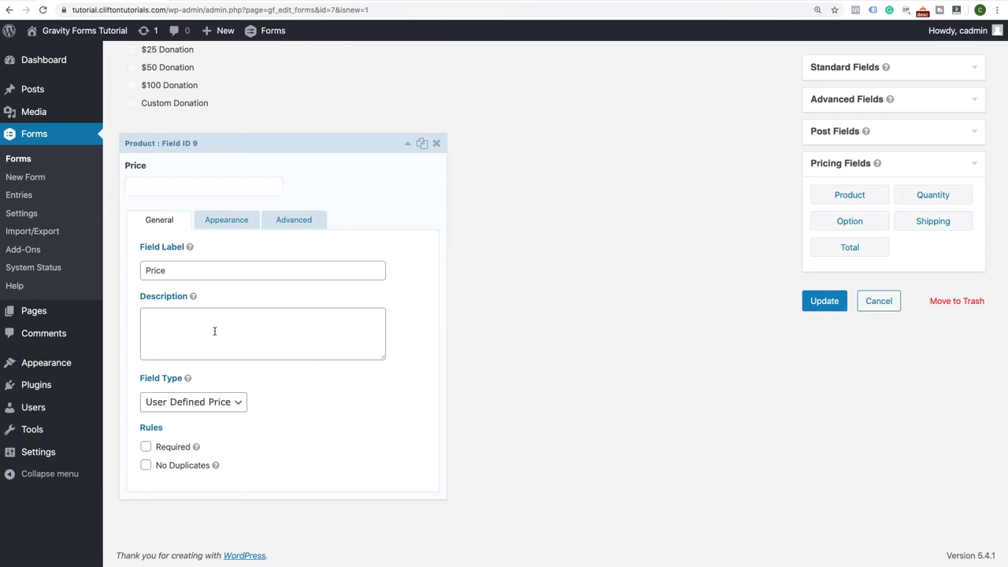
# Label the user-defined price field 'Give a custom donation (Ex. $30.00)' and make it required
pyautogui.moveTo(171, 270); pyautogui.dragTo(139, 270)
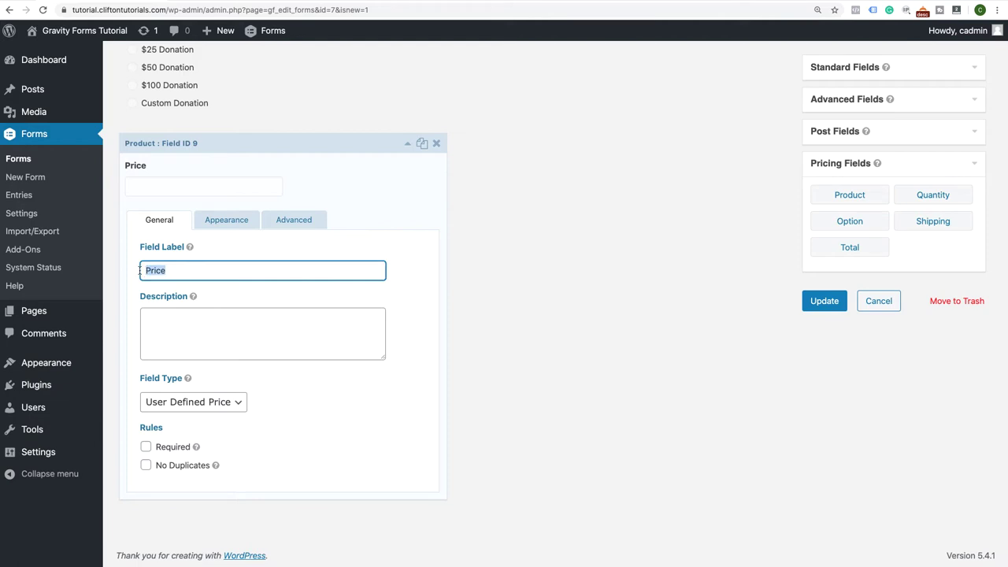
pyautogui.write('Give a custom donation')
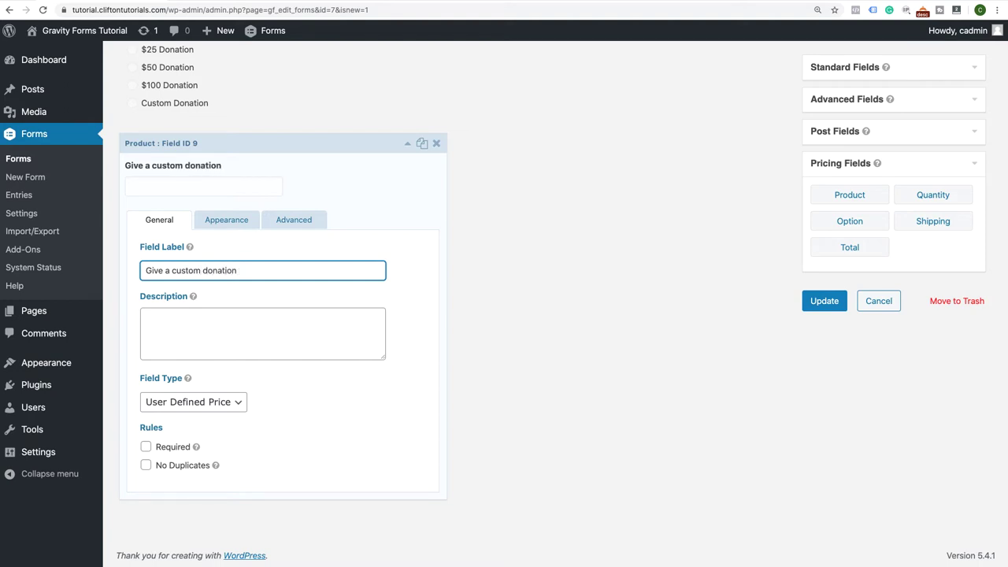
pyautogui.write(' (Ex. $30.00')
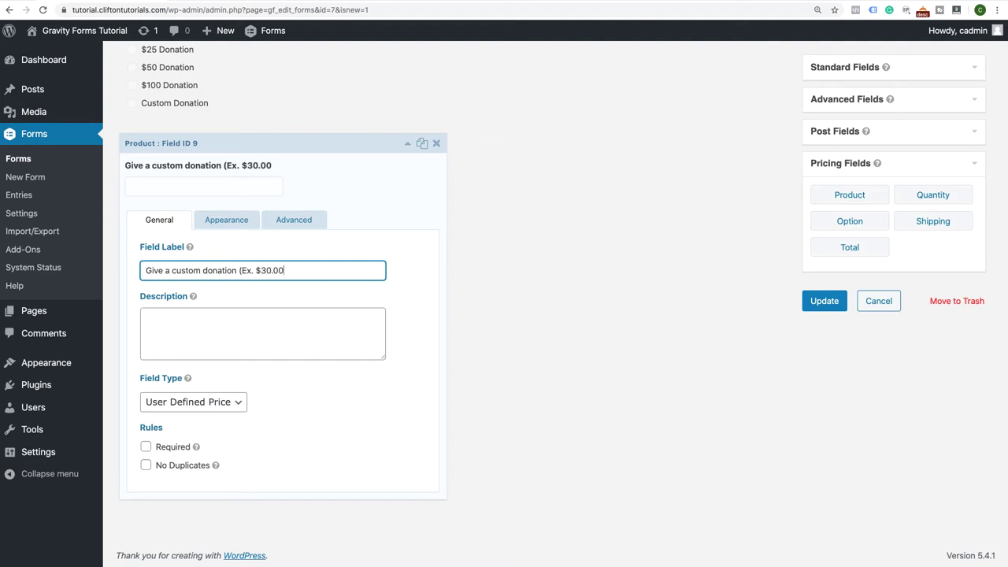
pyautogui.write(')')
pyautogui.click(147, 448)
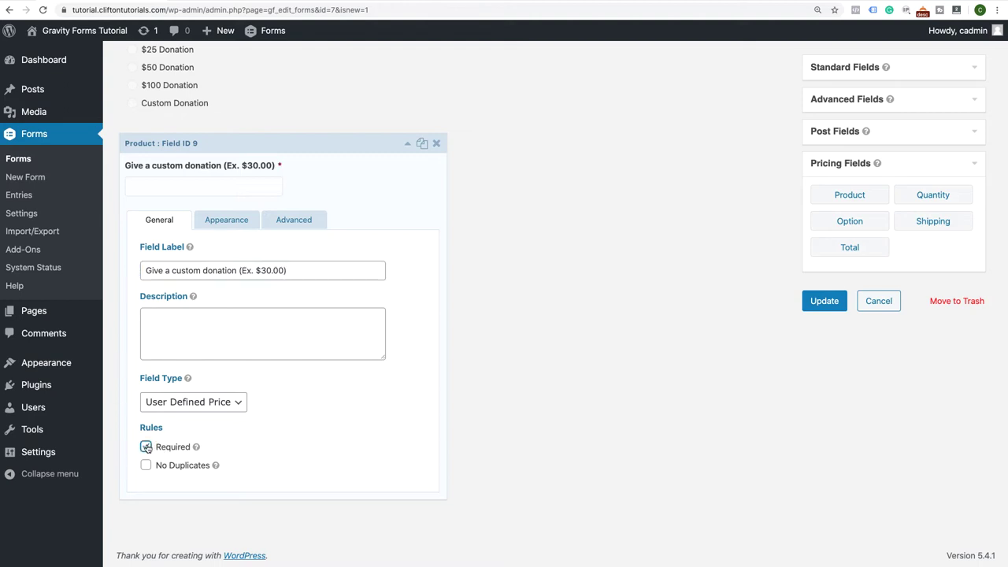
pyautogui.click(404, 149)
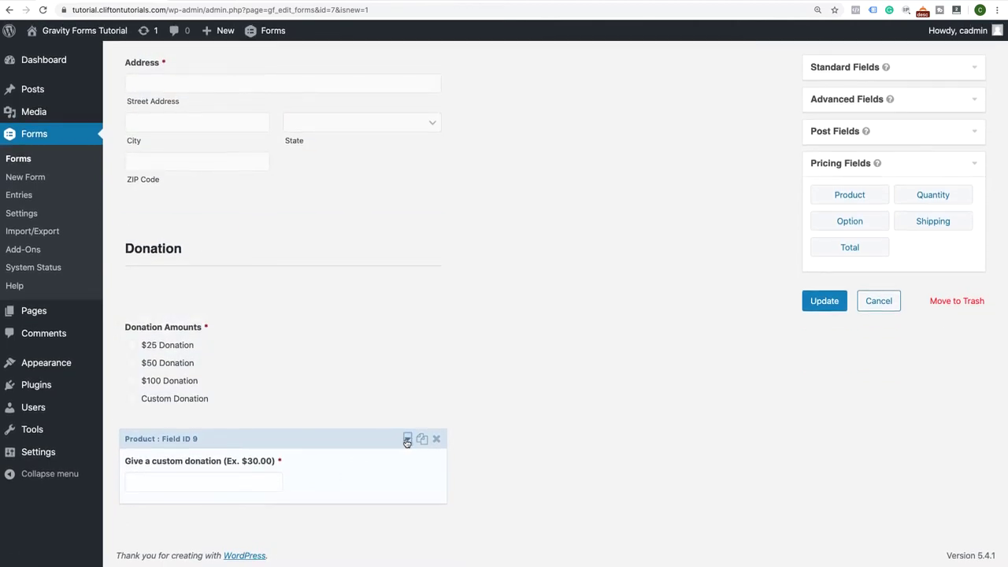
pyautogui.click(407, 439)
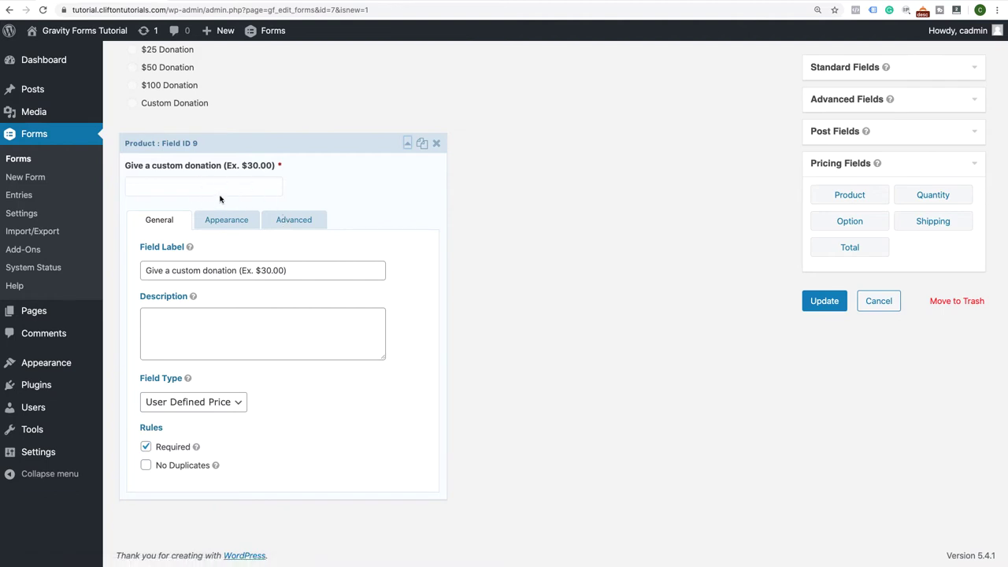
pyautogui.click(293, 223)
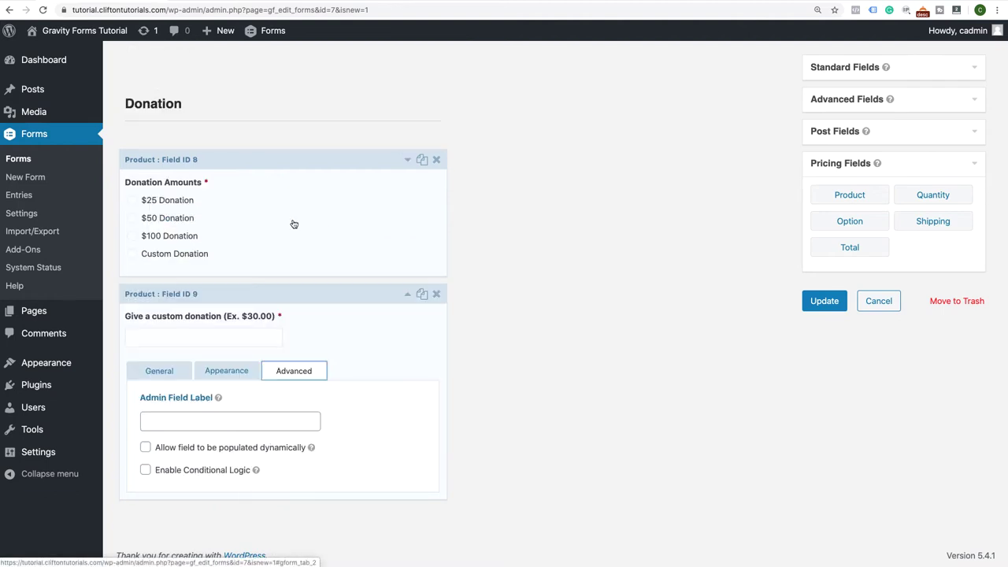
# Enable conditional logic with the rule 'Donation Amounts is Custom Donation' and collapse the field
pyautogui.click(145, 470)
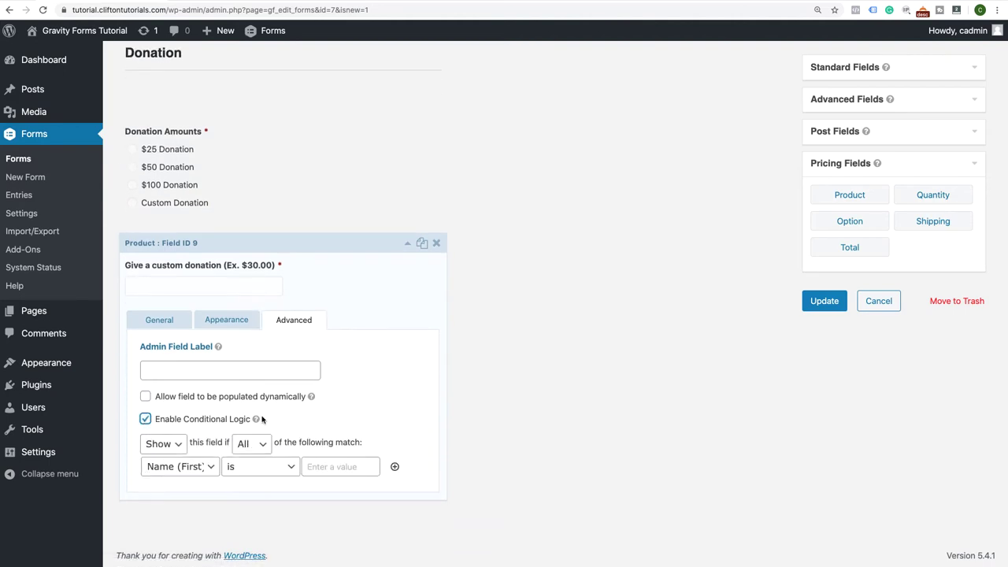
pyautogui.click(210, 468)
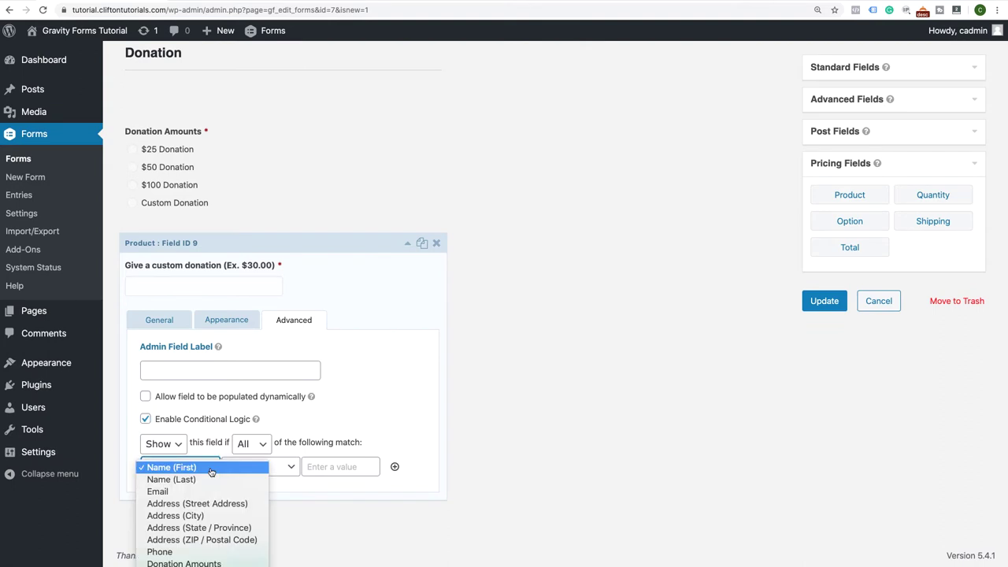
pyautogui.click(189, 564)
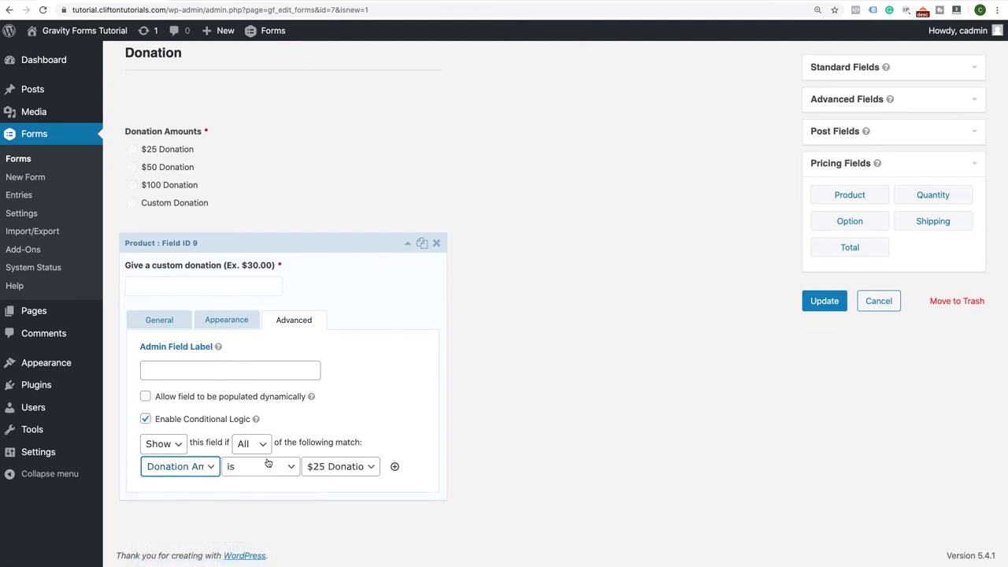
pyautogui.click(319, 472)
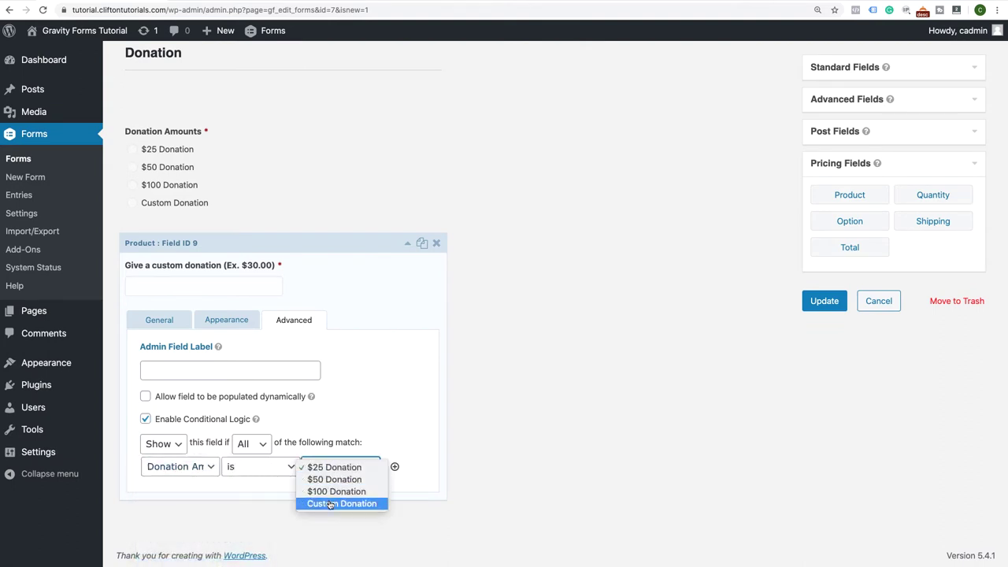
pyautogui.click(330, 503)
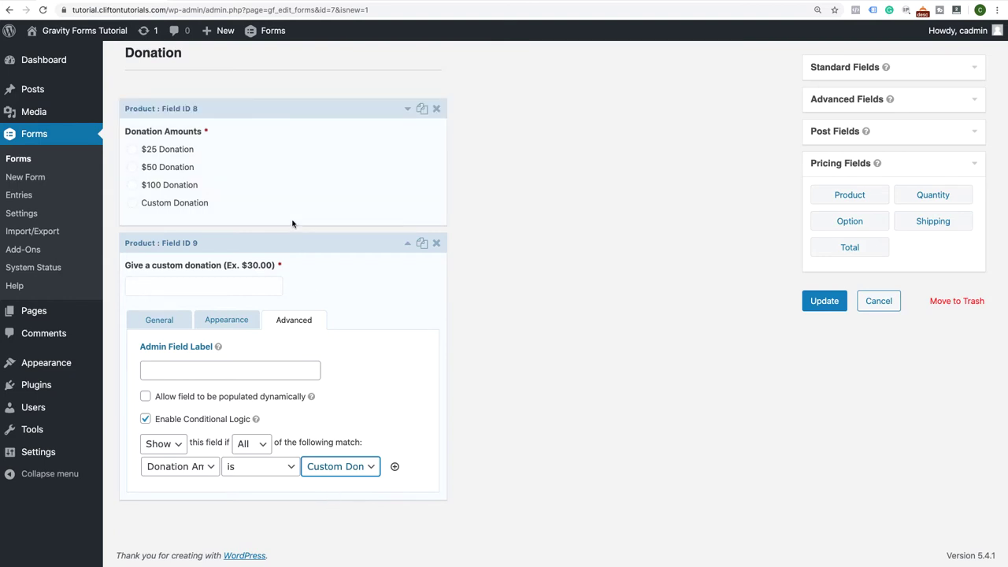
pyautogui.click(406, 245)
# Save the Donation Form with Update, then scroll down to the Donation section's custom donation field
pyautogui.scroll(3, 405, 250)
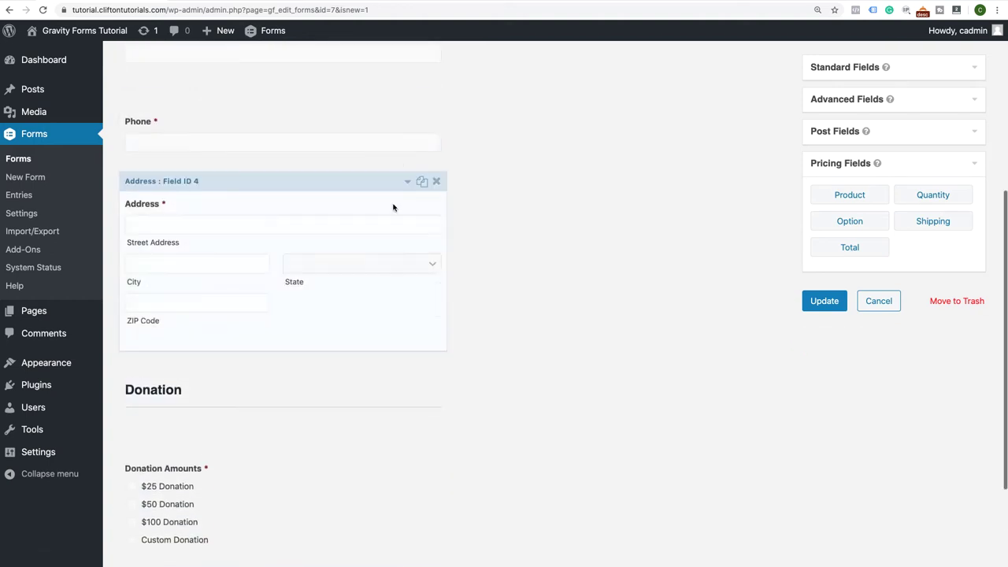
pyautogui.scroll(-3, 394, 207)
pyautogui.click(822, 309)
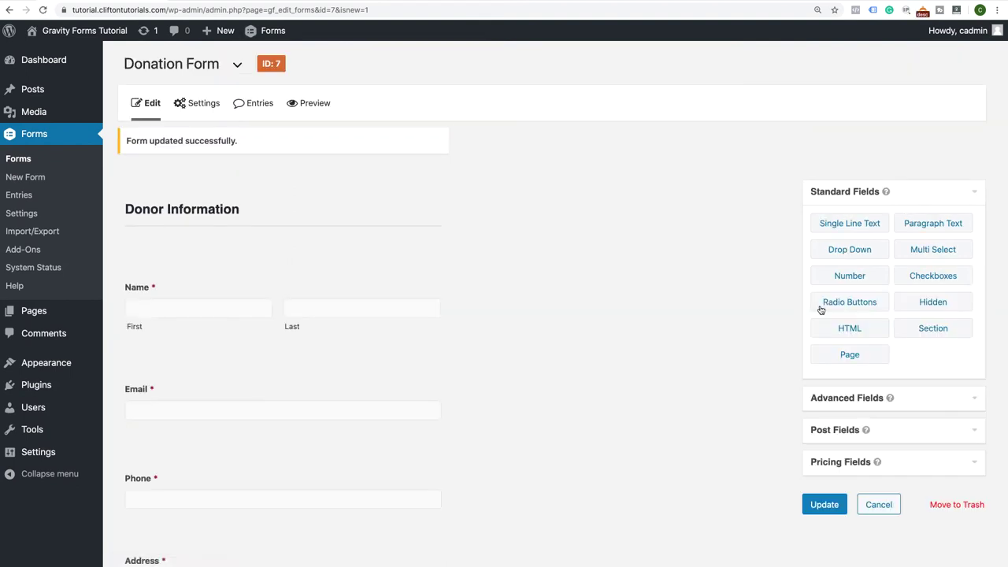
pyautogui.scroll(-3, 540, 330)
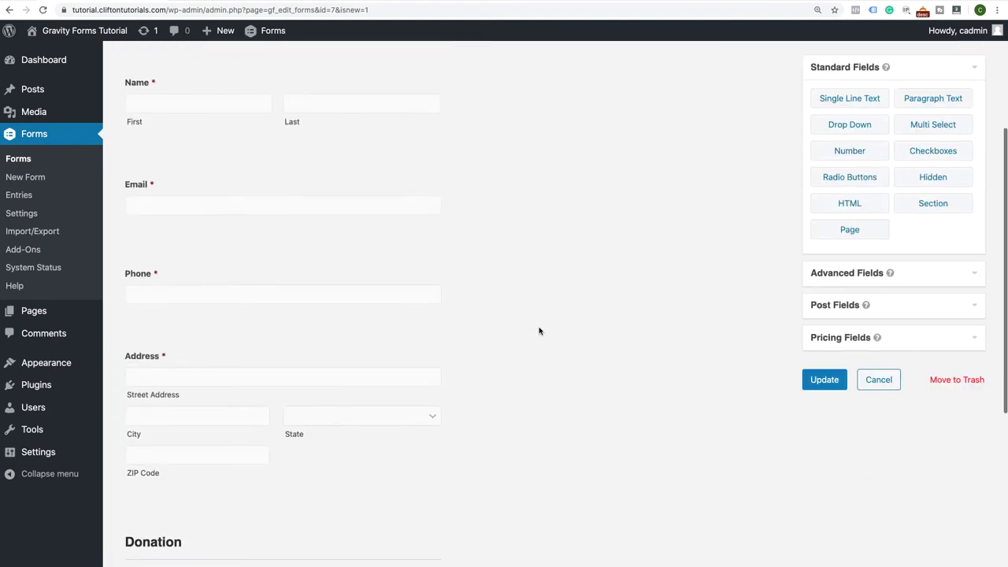
pyautogui.scroll(-3, 540, 331)
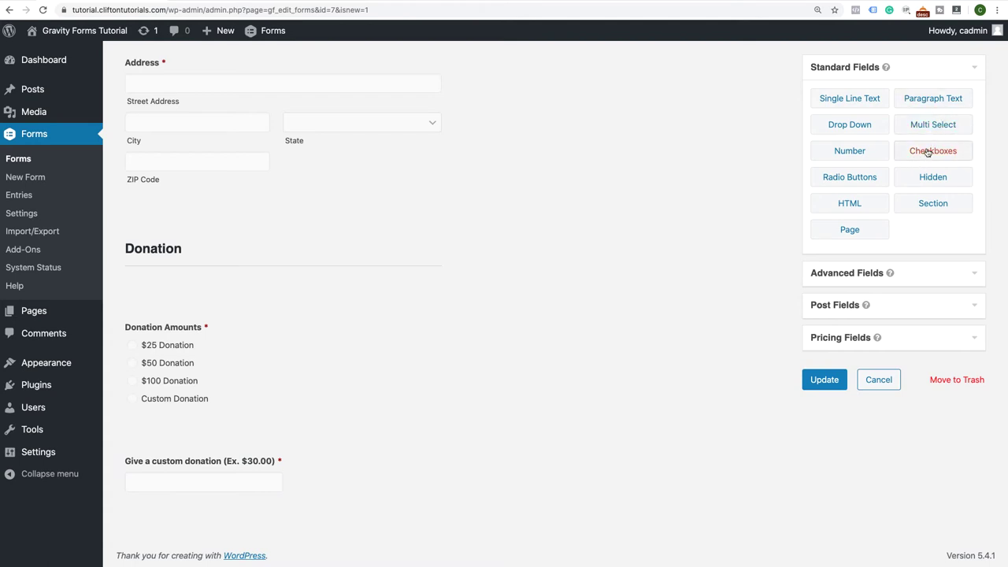
# Add a Checkboxes field below the custom donation field and relabel it 'This donation supports'
pyautogui.click(928, 153)
pyautogui.scroll(-3, 497, 429)
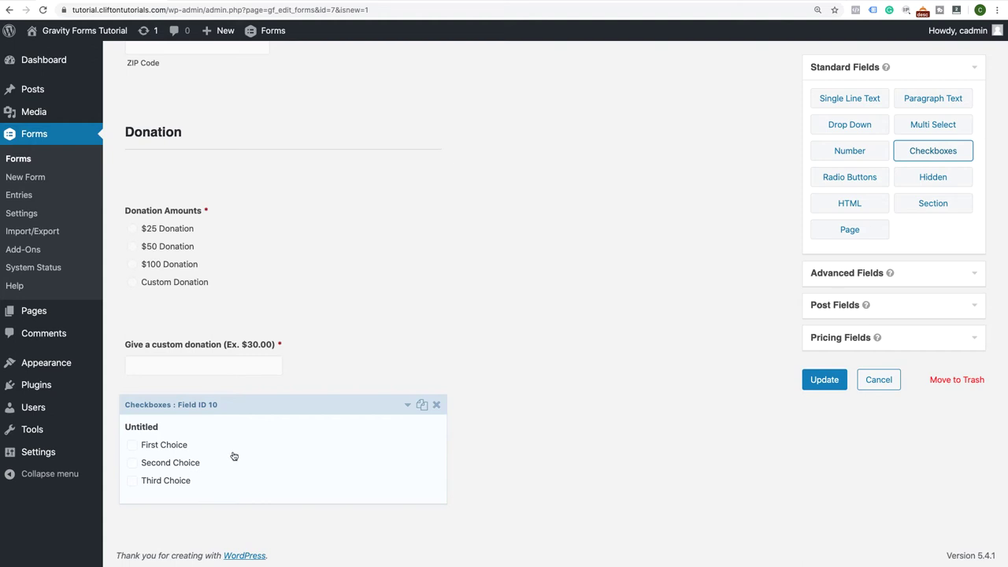
pyautogui.click(408, 405)
pyautogui.scroll(-5, 366, 396)
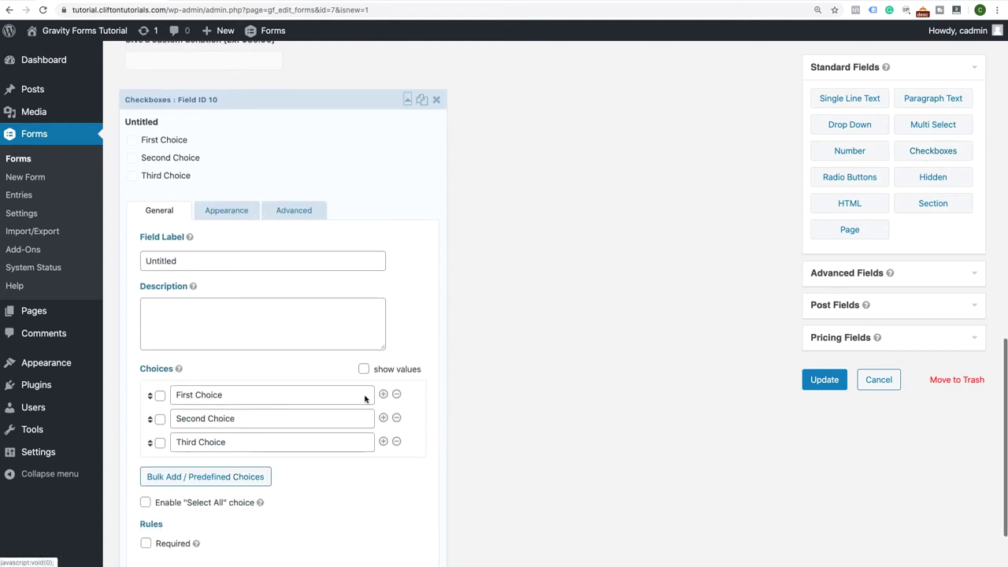
pyautogui.moveTo(200, 260); pyautogui.dragTo(124, 264)
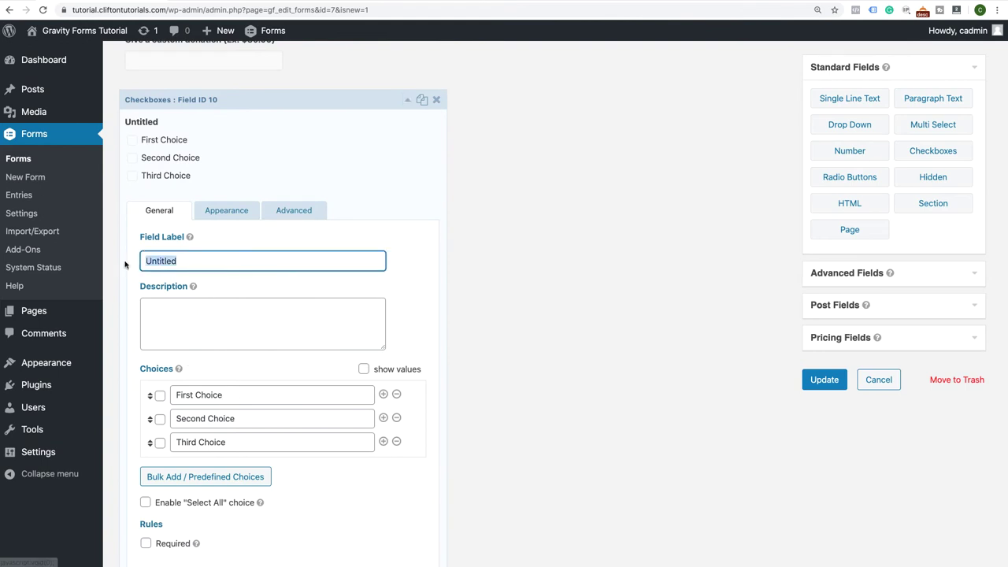
pyautogui.write('This ')
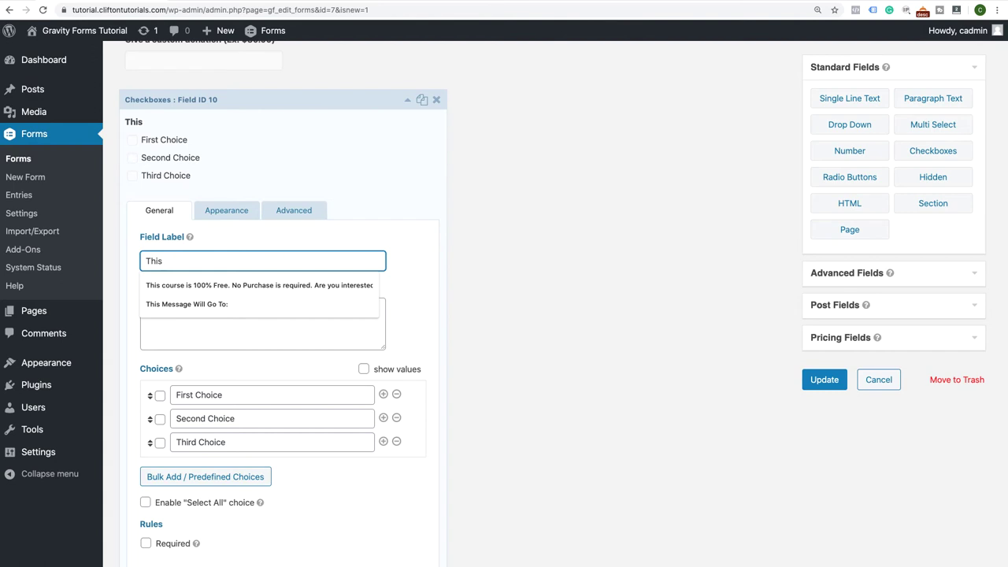
pyautogui.write('donation ')
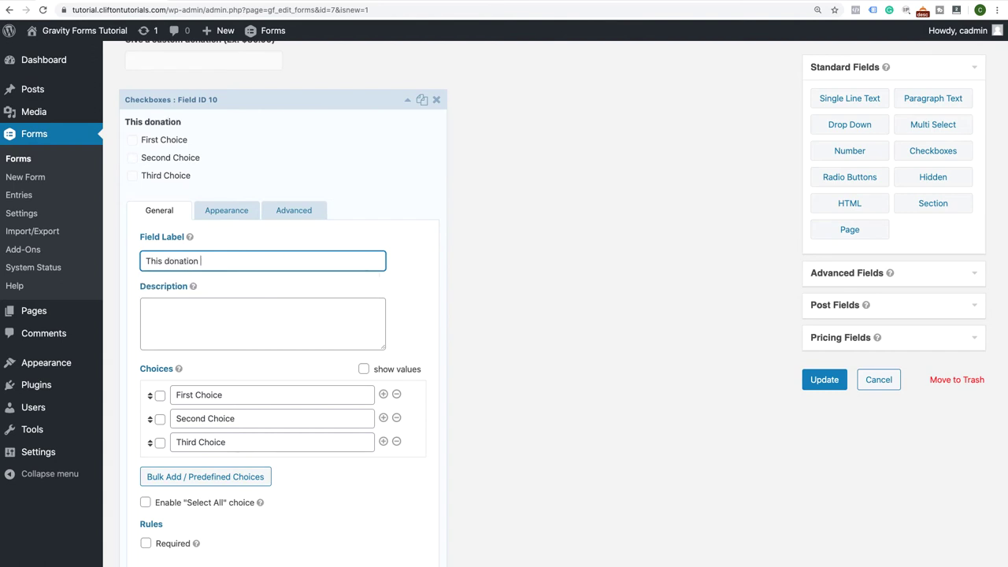
pyautogui.write('supports...')
# Replace the three default checkbox choices with Hunger, Education and Children
pyautogui.moveTo(233, 393); pyautogui.dragTo(162, 387)
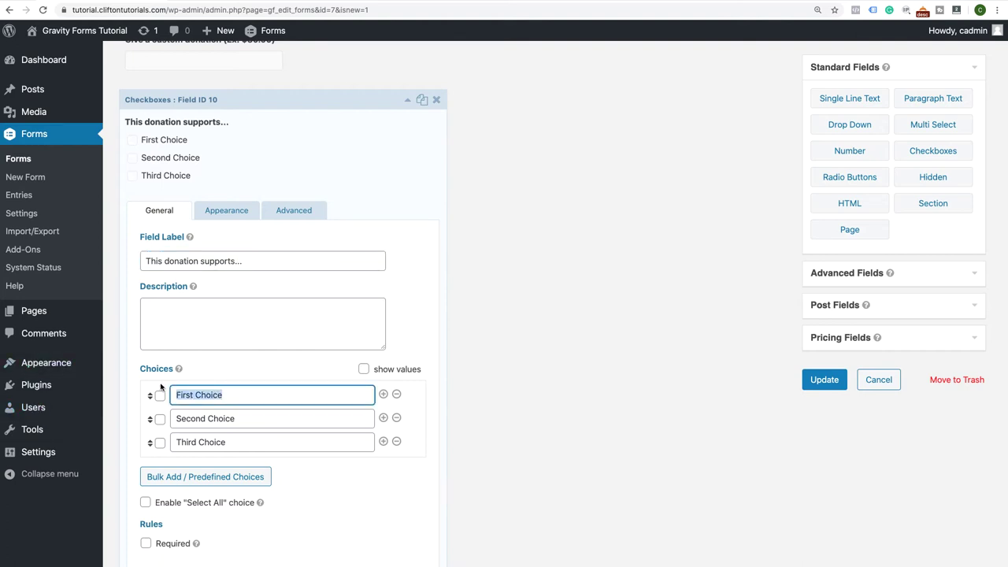
pyautogui.write('Hunger')
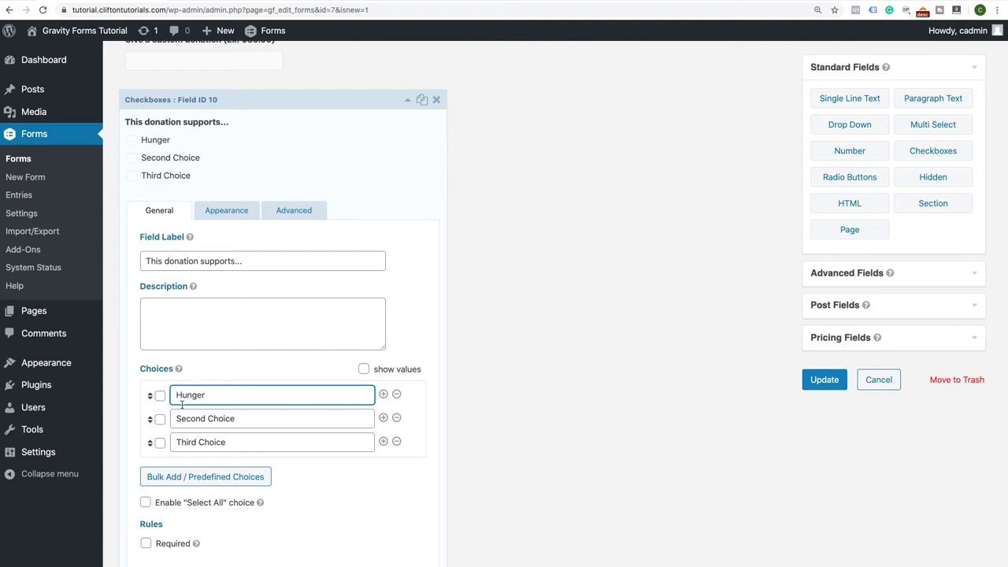
pyautogui.click(236, 418)
pyautogui.moveTo(236, 418); pyautogui.dragTo(158, 418)
pyautogui.write('Educ')
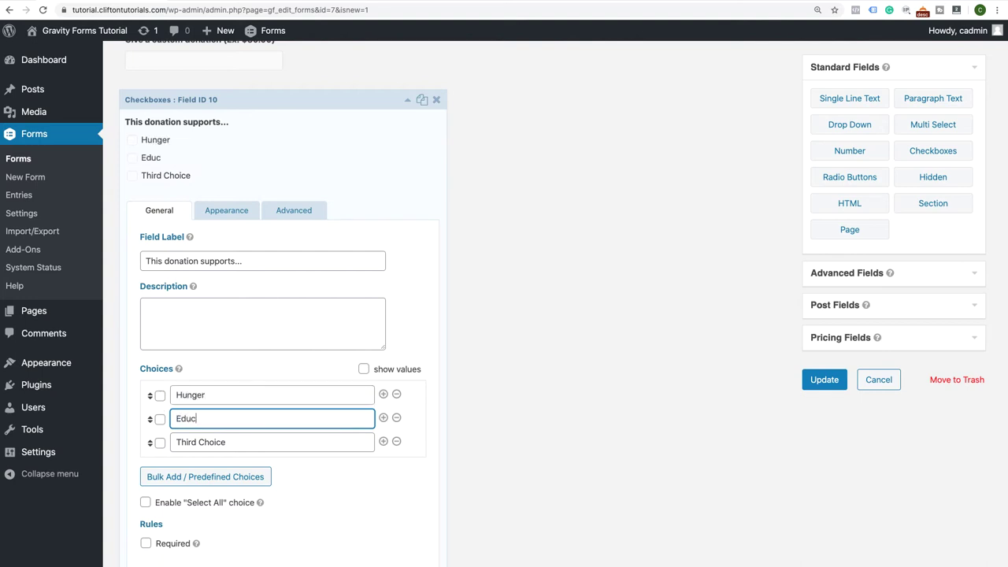
pyautogui.write('ation')
pyautogui.click(230, 443)
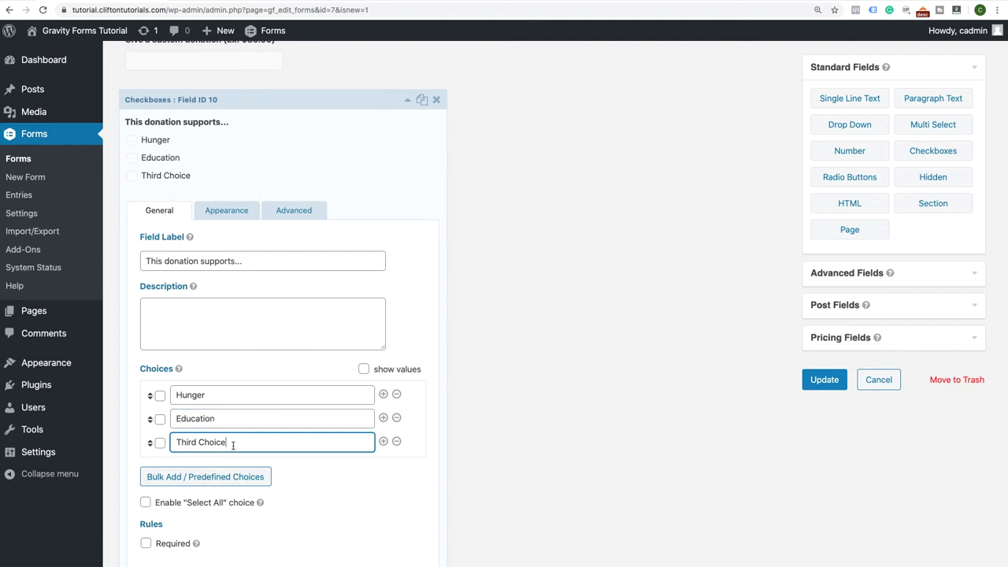
pyautogui.moveTo(229, 443); pyautogui.dragTo(156, 446)
pyautogui.write('Chilfren')
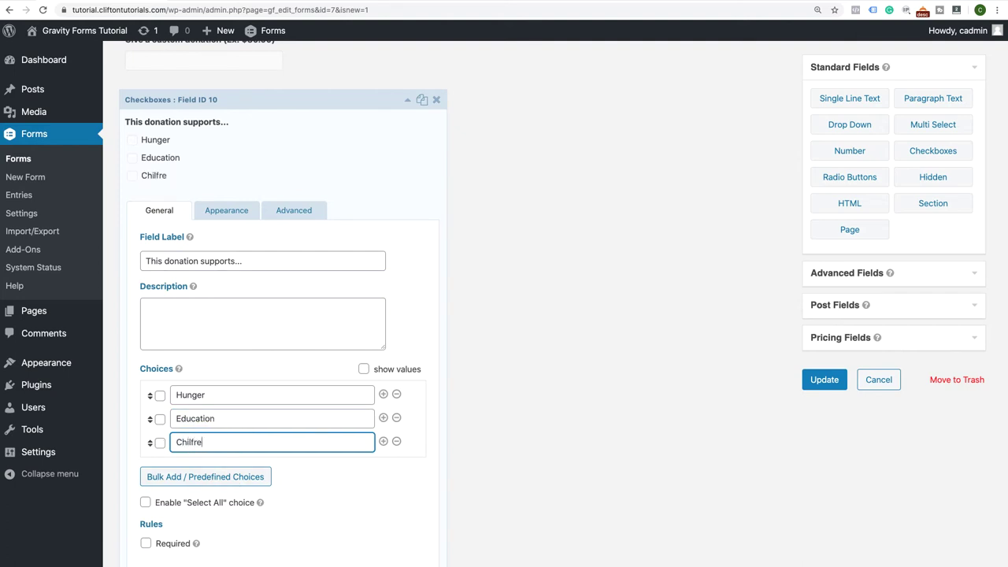
pyautogui.press('BackSpace')
pyautogui.press('BackSpace')
pyautogui.press('BackSpace')
pyautogui.press('BackSpace')
pyautogui.write('ldren')
# Append '(Select one or all)' to the label, mark the field Required, and collapse it
pyautogui.click(255, 263)
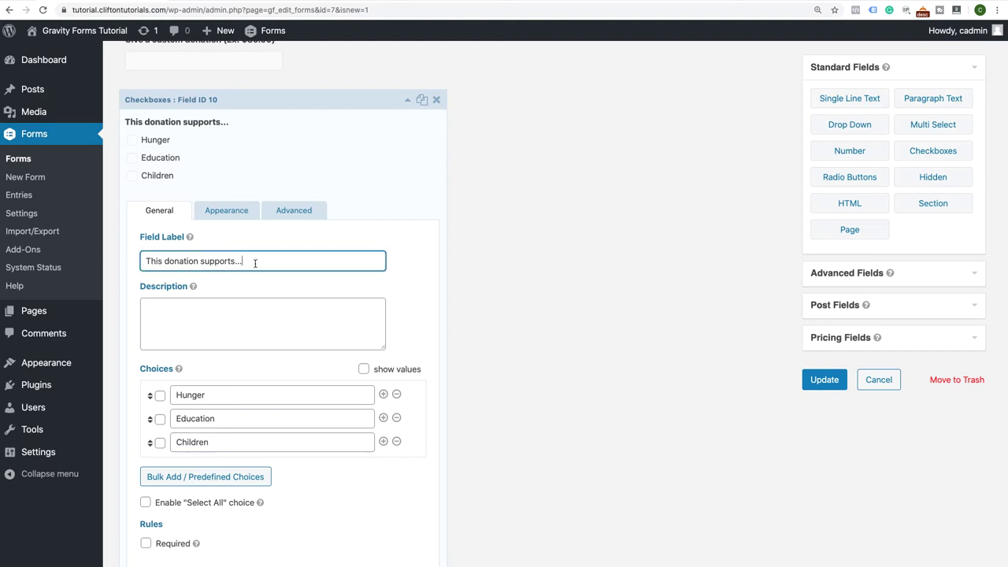
pyautogui.write('(Select one o')
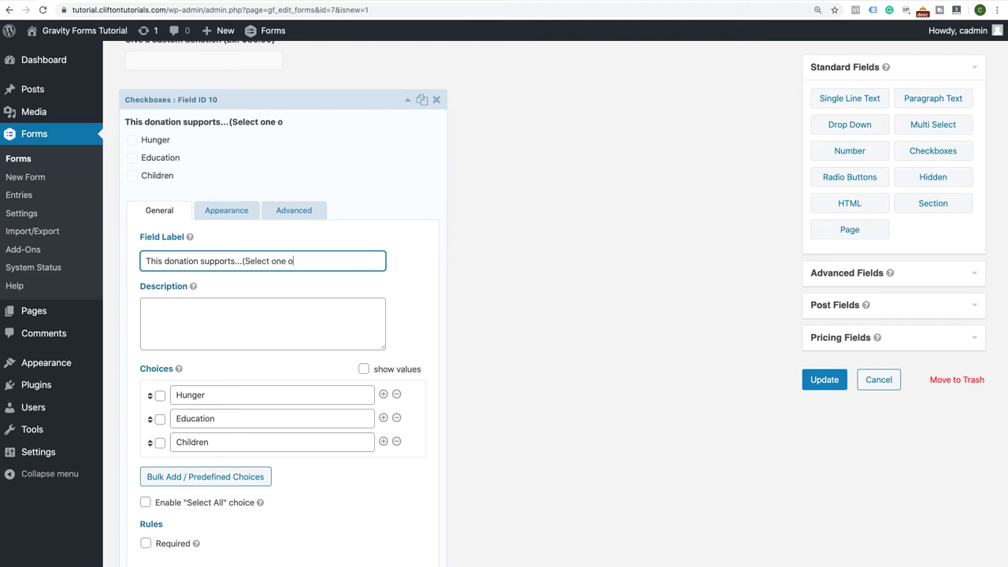
pyautogui.write('r all')
pyautogui.scroll(-2, 241, 370)
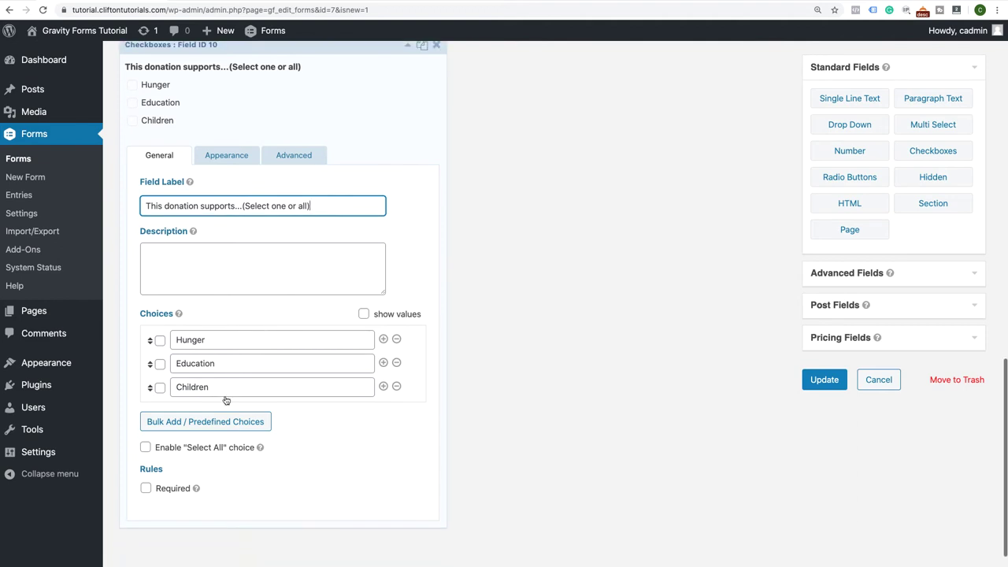
pyautogui.click(146, 488)
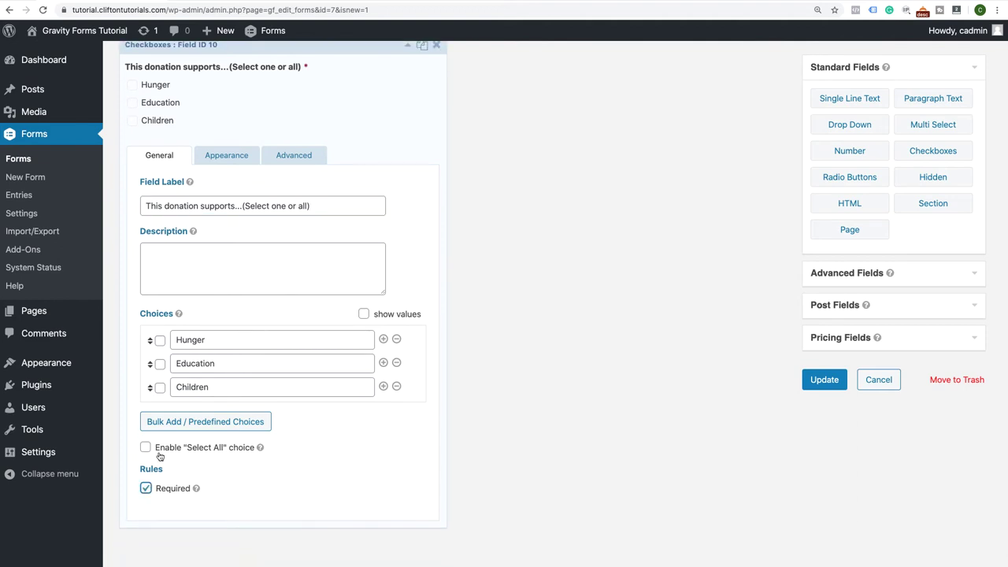
pyautogui.scroll(5, 160, 452)
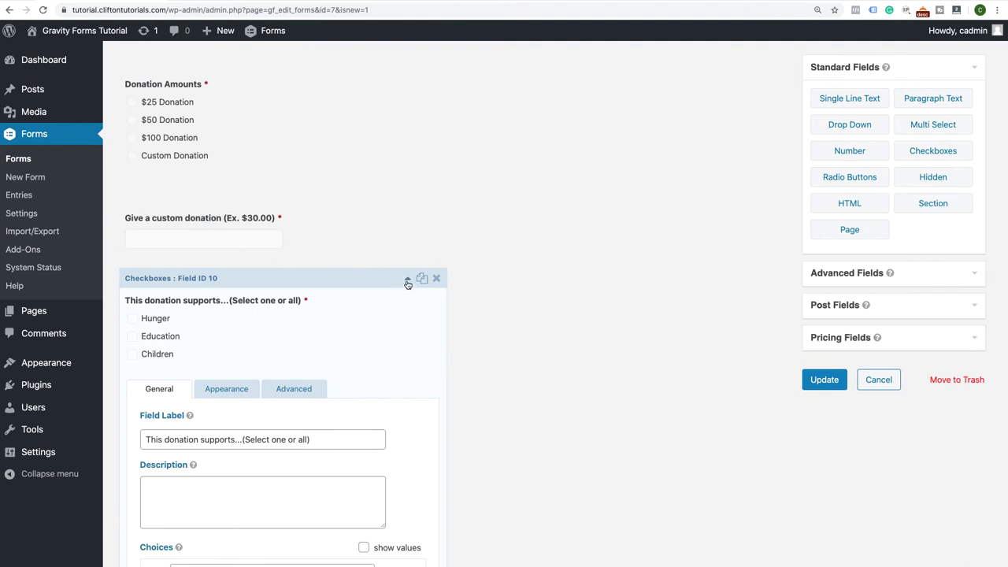
pyautogui.click(407, 280)
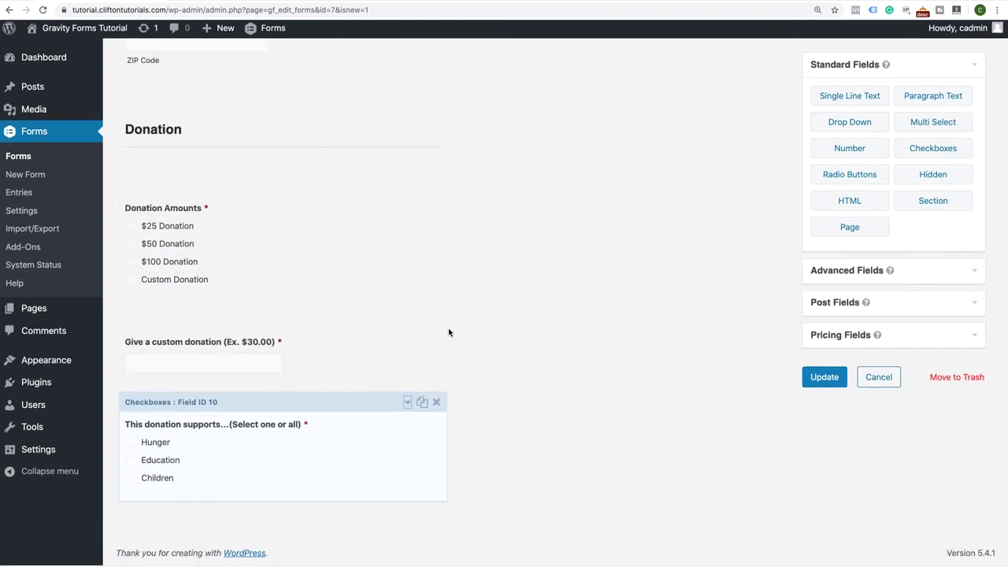
# Save the Donation Form and open its Form Preview
pyautogui.click(825, 386)
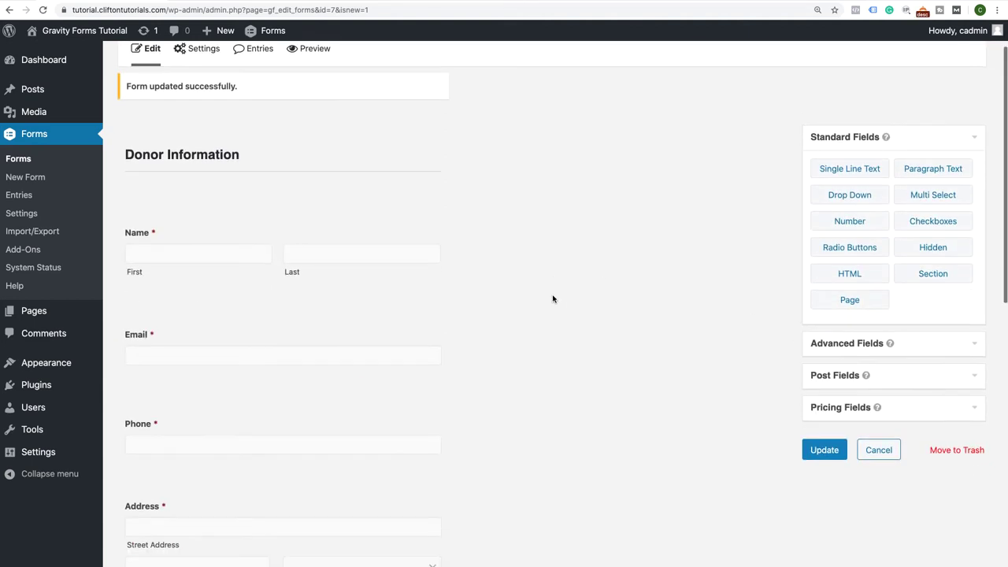
pyautogui.click(314, 103)
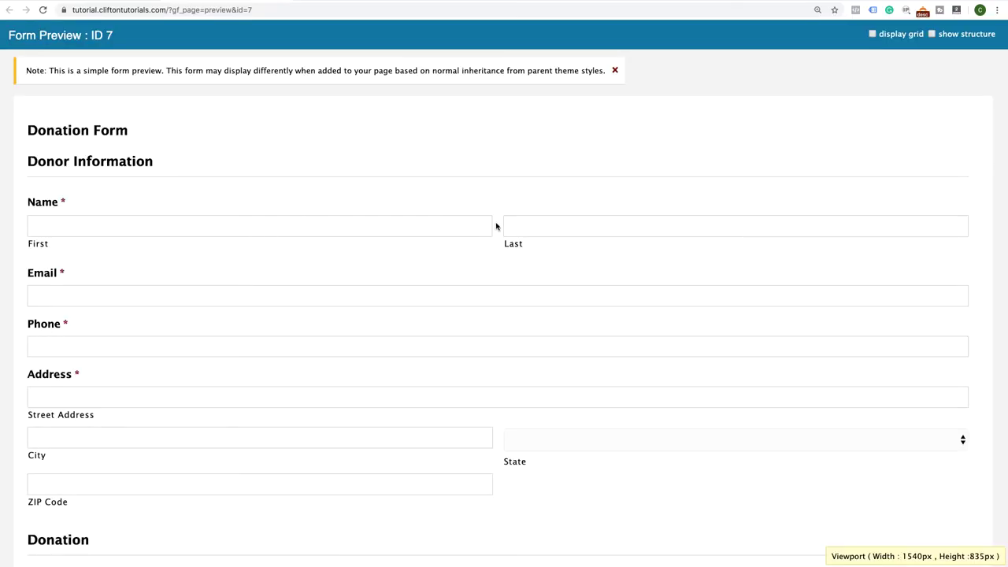
# In the preview, try the $25, $50 and $100 options, then choose Custom Donation
pyautogui.scroll(-1, 524, 263)
pyautogui.scroll(-6, 414, 340)
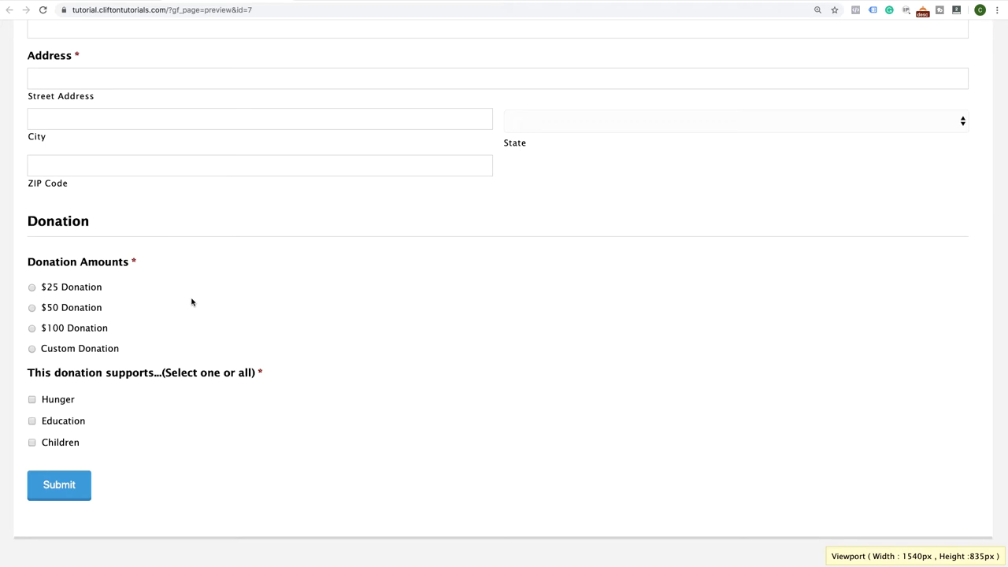
pyautogui.click(32, 288)
pyautogui.click(35, 310)
pyautogui.click(32, 329)
pyautogui.click(32, 349)
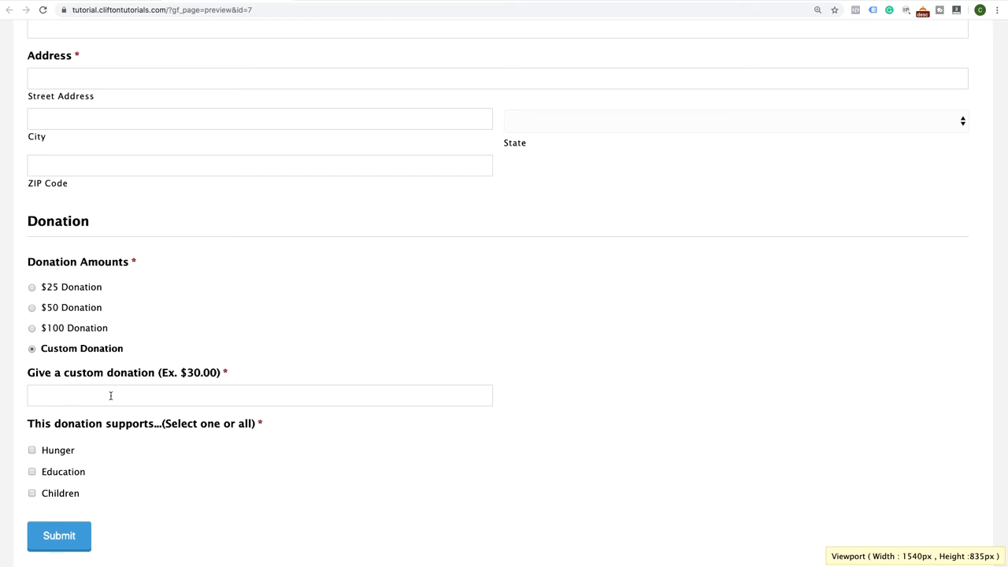
# Enter a 50.00 custom donation, then pick $25 Donation to confirm the custom field hides
pyautogui.click(86, 398)
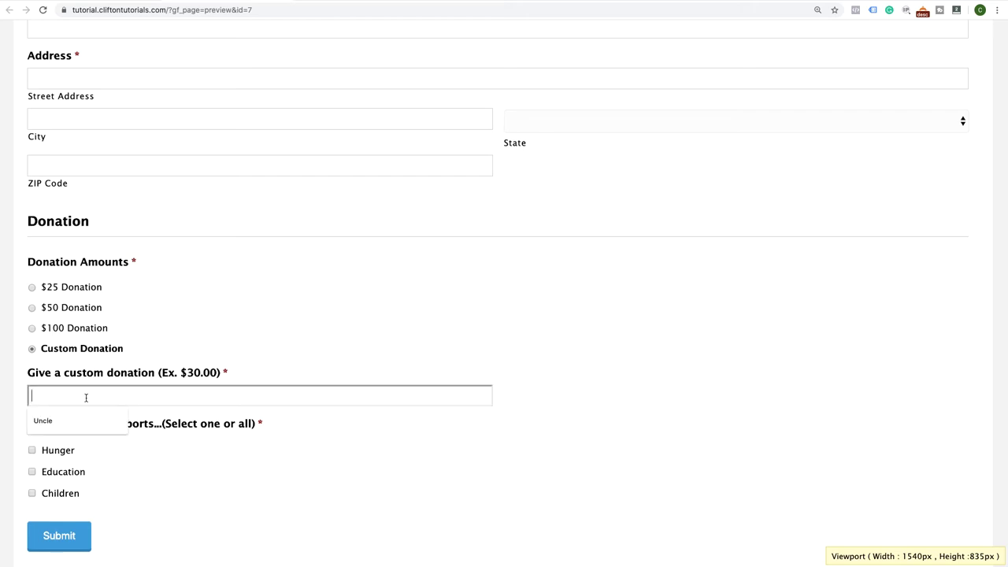
pyautogui.write('50.')
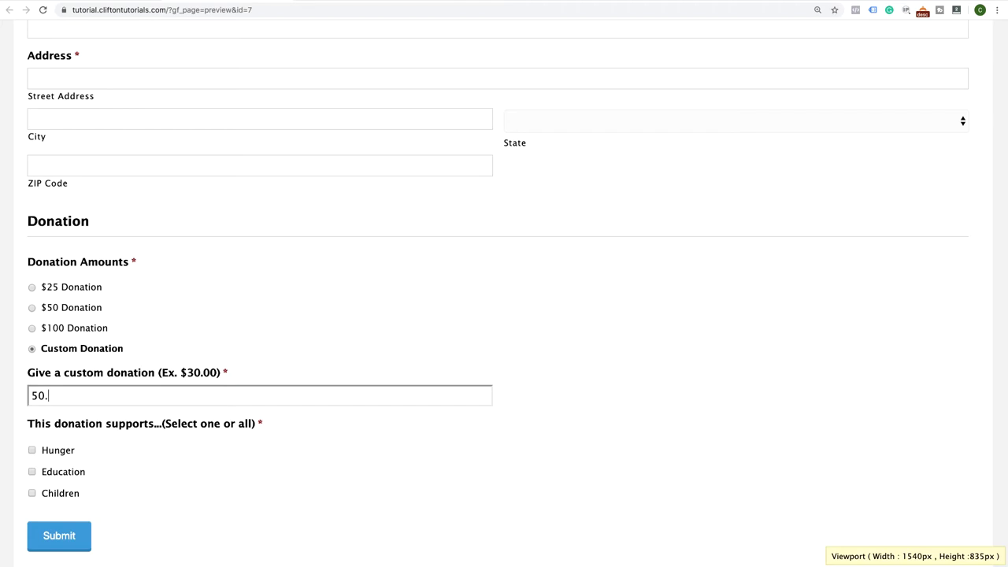
pyautogui.write('00')
pyautogui.click(34, 292)
pyautogui.click(32, 288)
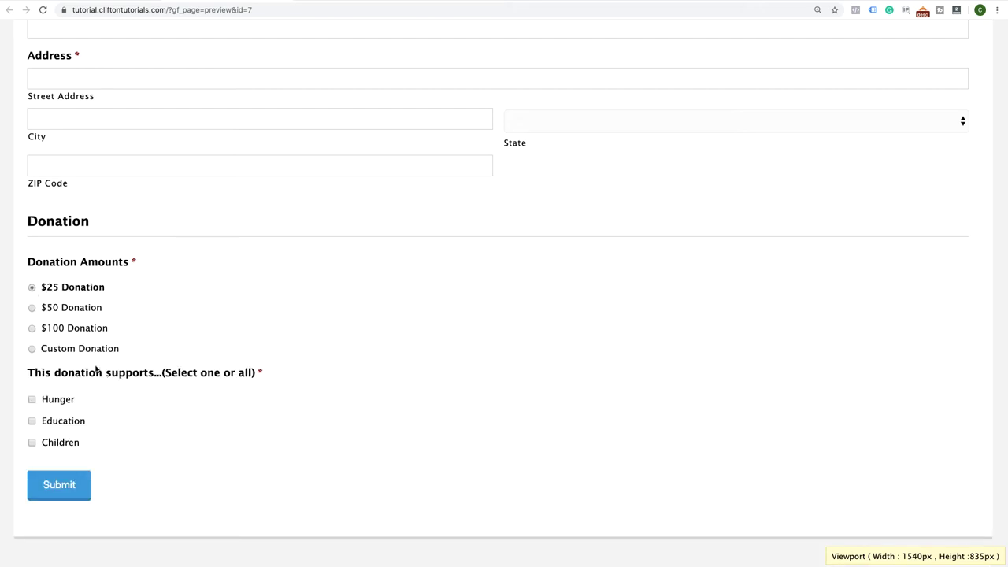
pyautogui.scroll(1, 88, 362)
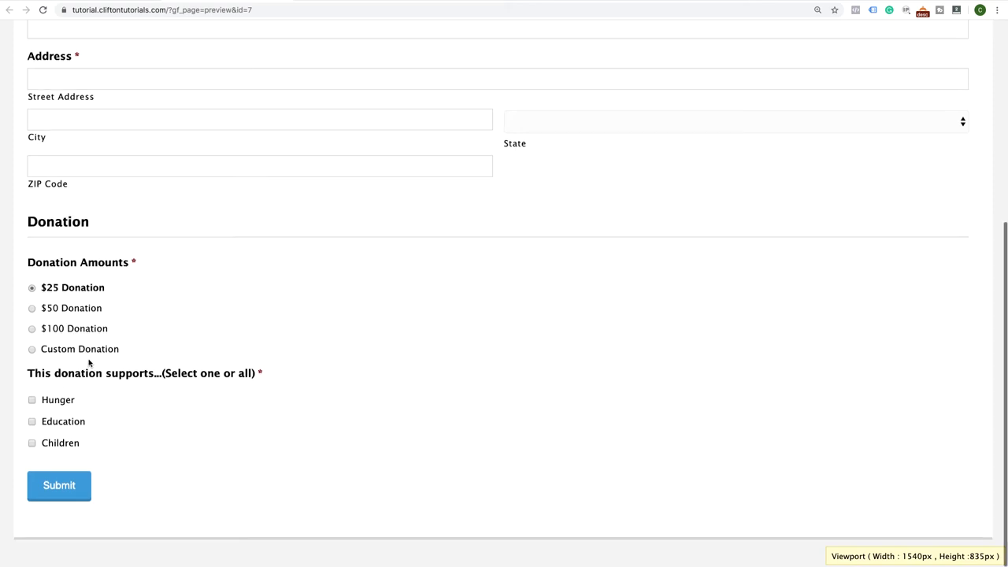
pyautogui.scroll(5, 535, 218)
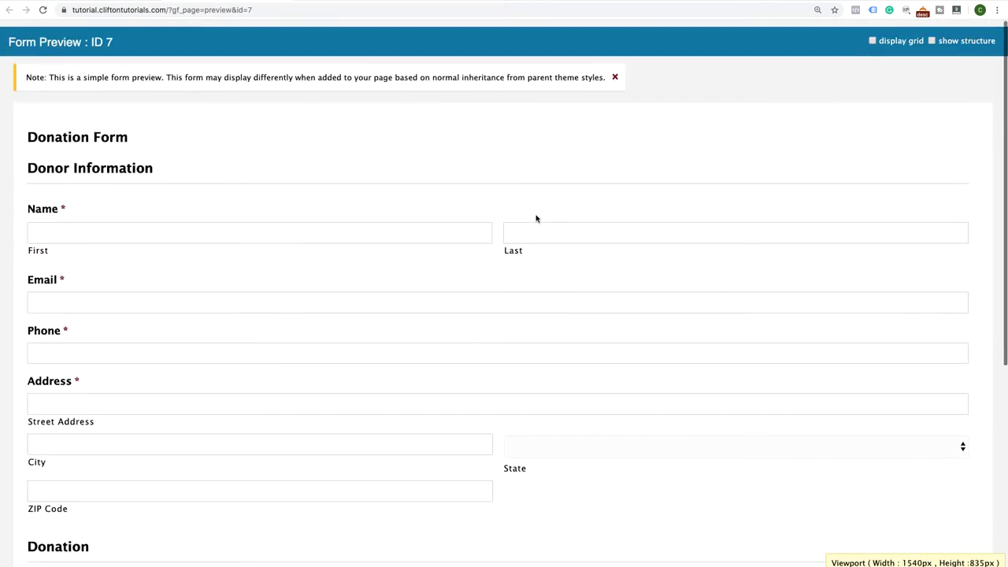
# Back in the editor, duplicate the Donation section and move the copy below the checkboxes
pyautogui.hotkey('ctrl', 'w')
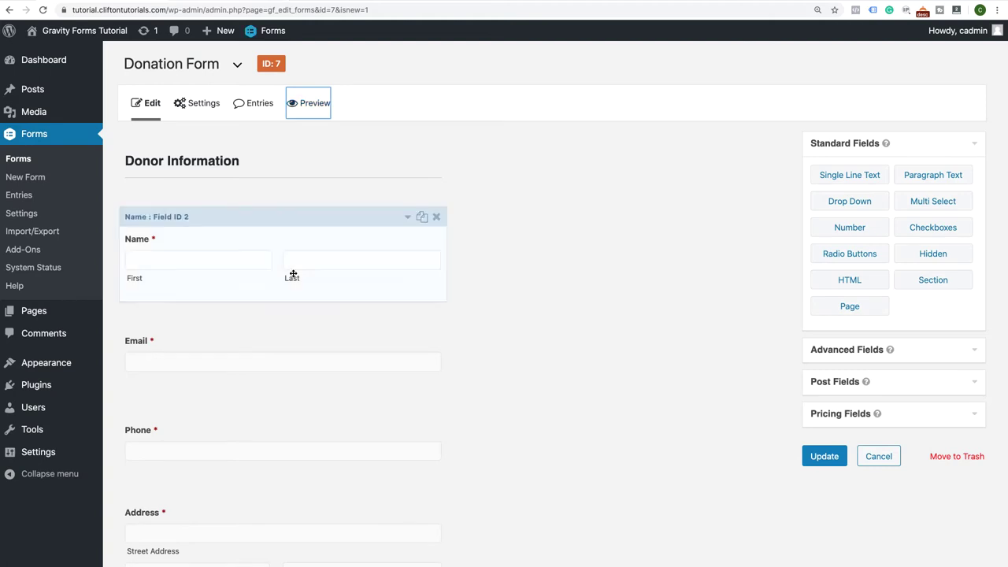
pyautogui.scroll(-4, 301, 313)
pyautogui.scroll(-3, 300, 314)
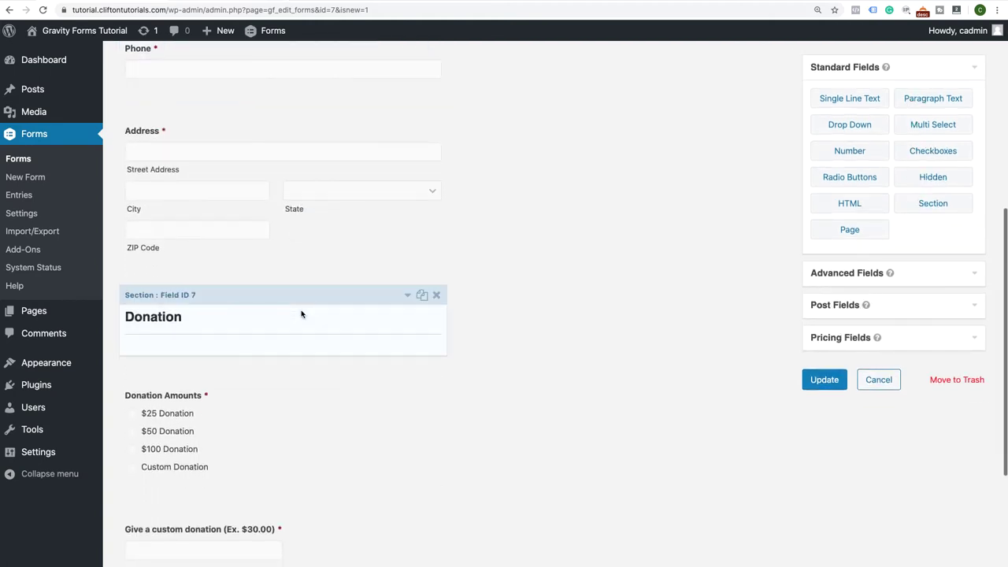
pyautogui.scroll(-5, 301, 313)
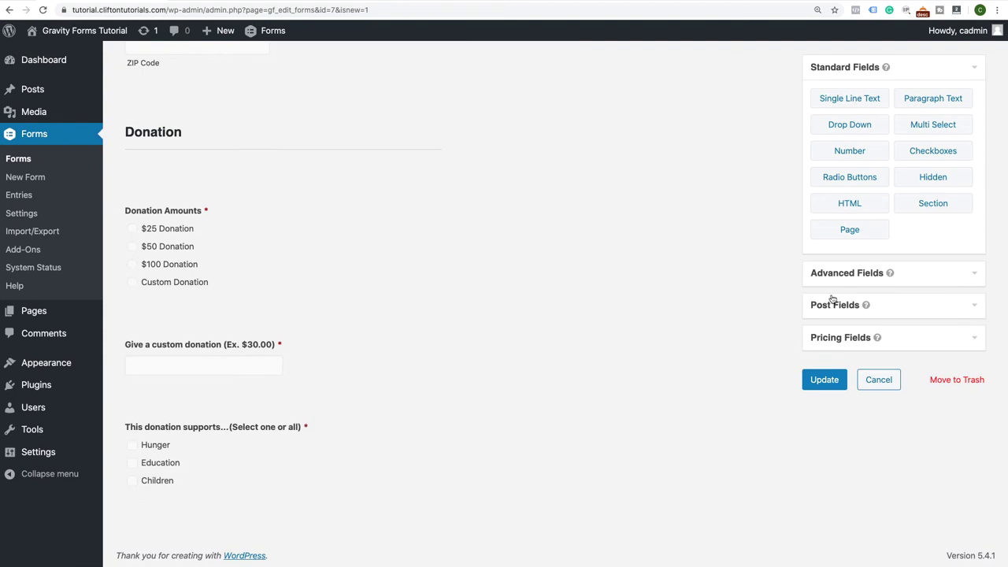
pyautogui.moveTo(380, 170)
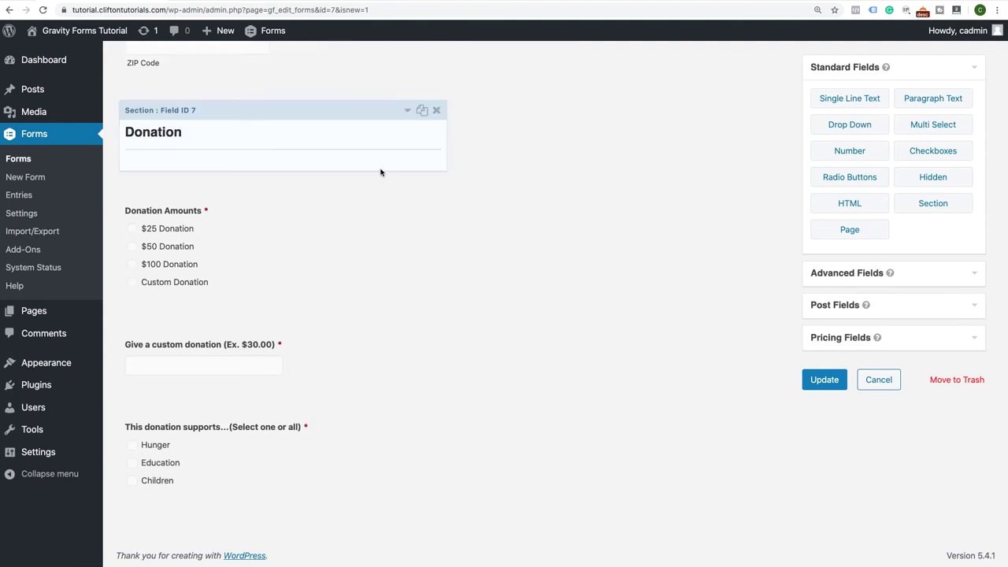
pyautogui.click(424, 112)
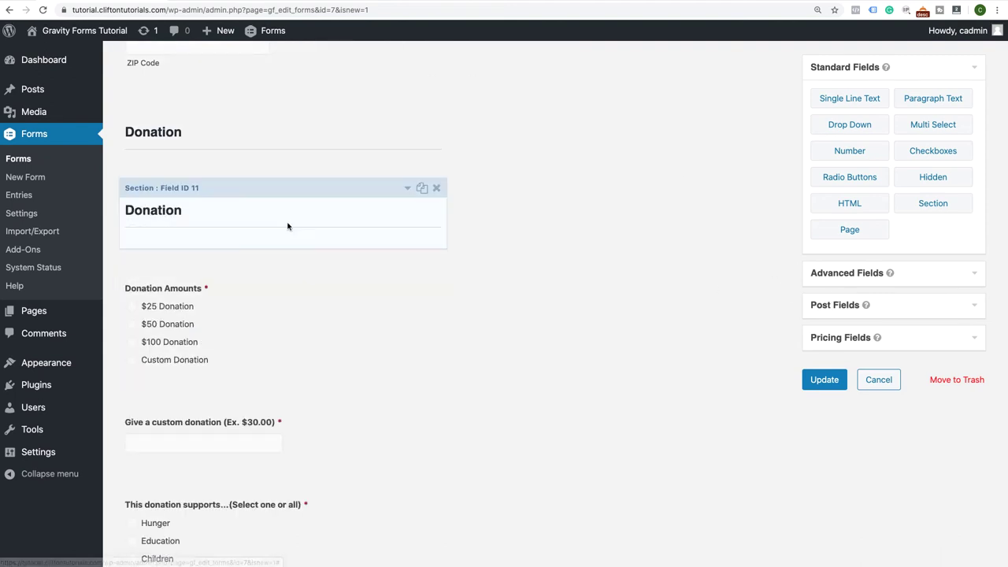
pyautogui.moveTo(293, 193); pyautogui.dragTo(254, 532)
# Rename the copied section's Field Label to Payment and collapse its settings
pyautogui.scroll(-2, 360, 427)
pyautogui.moveTo(355, 475)
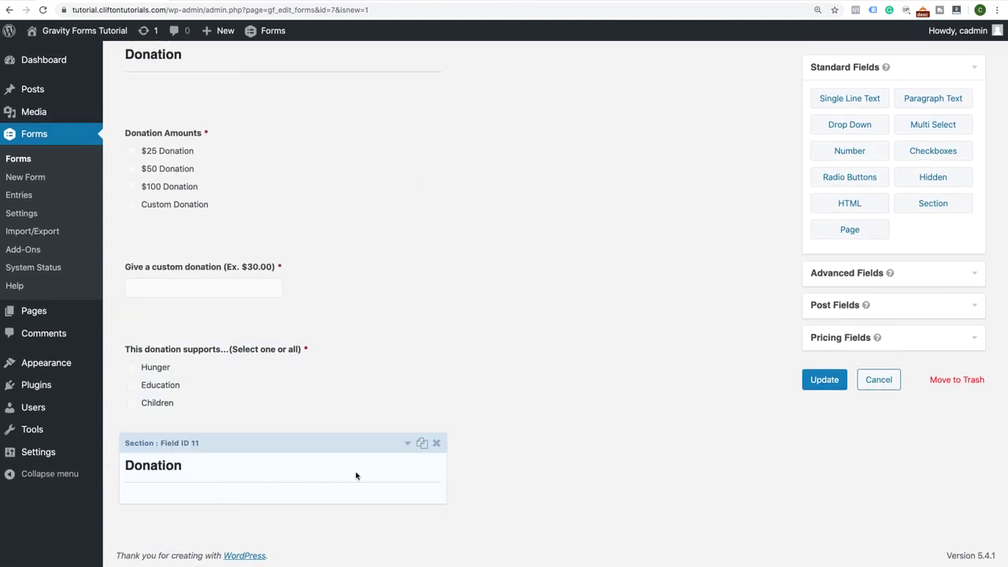
pyautogui.click(409, 446)
pyautogui.scroll(-5, 315, 441)
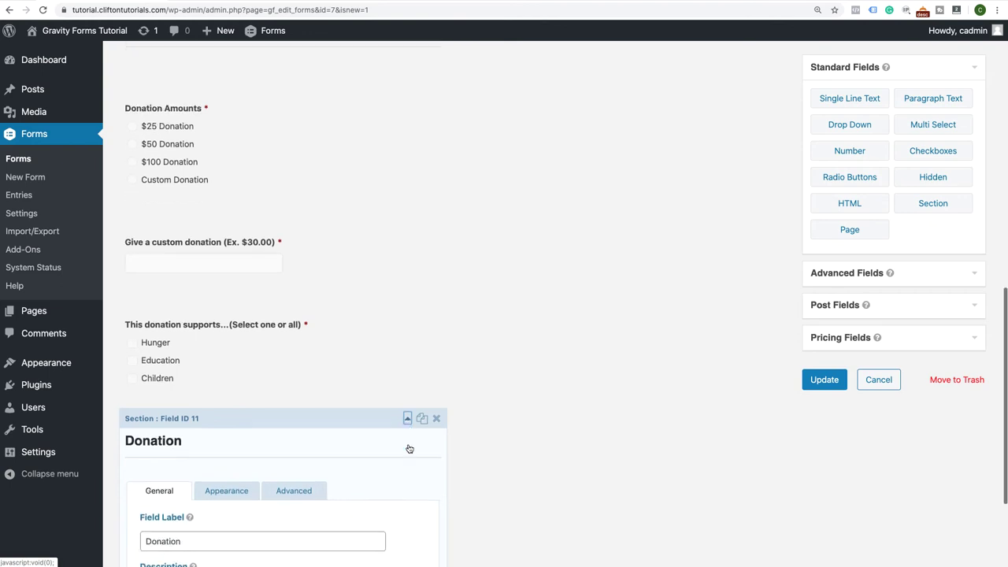
pyautogui.doubleClick(193, 396)
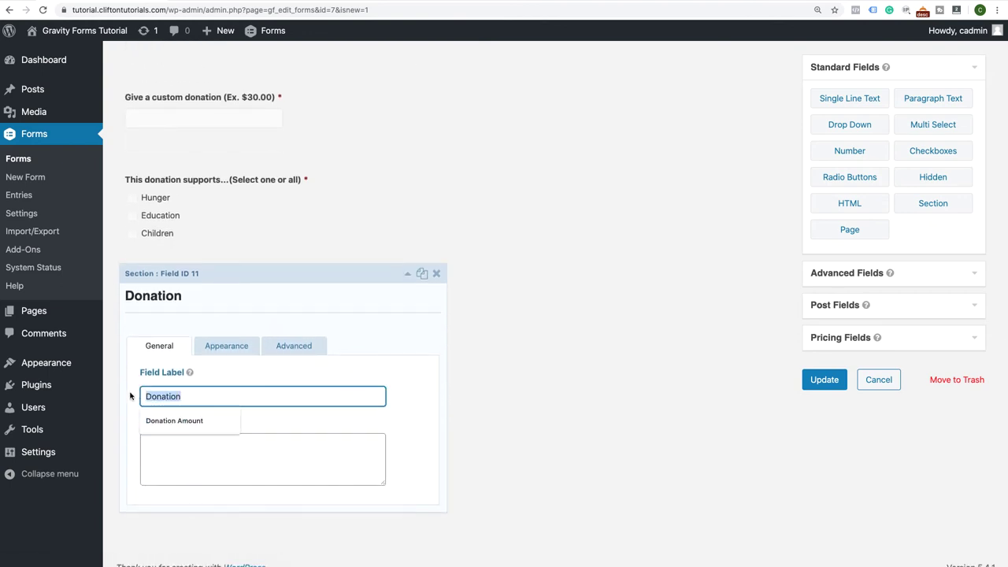
pyautogui.write('Payment')
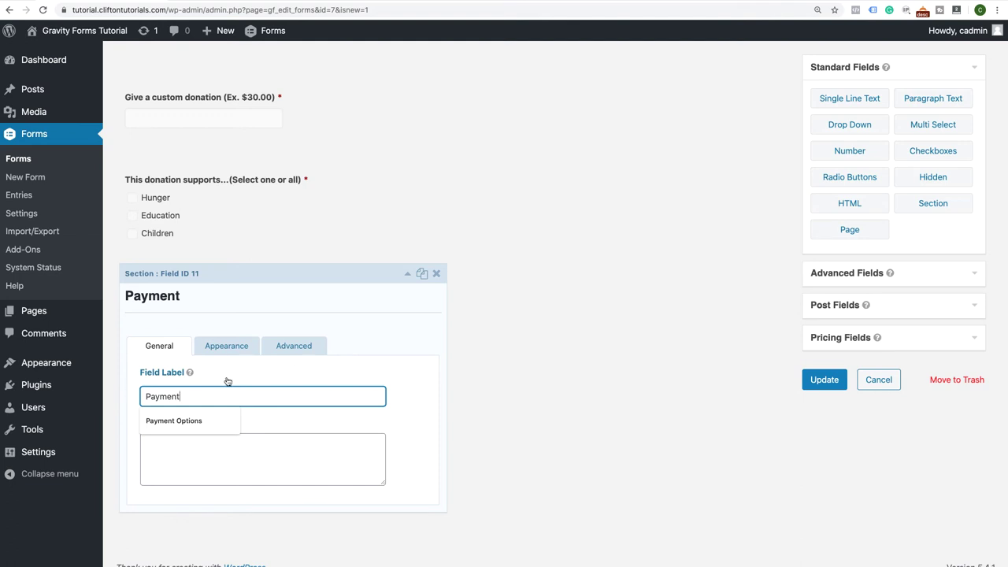
pyautogui.click(408, 274)
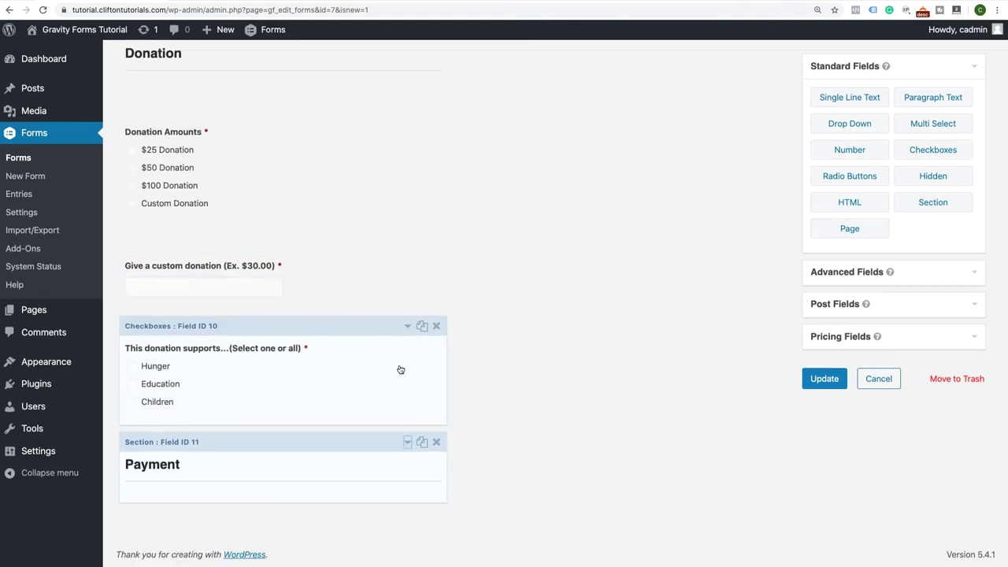
# Add a Total pricing field under the Payment section and save the form
pyautogui.click(922, 341)
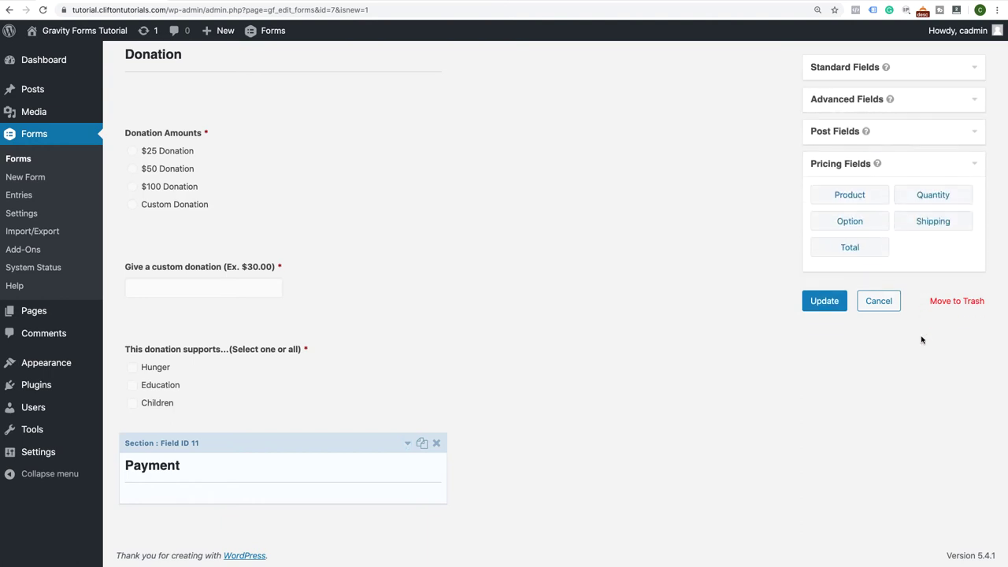
pyautogui.click(864, 252)
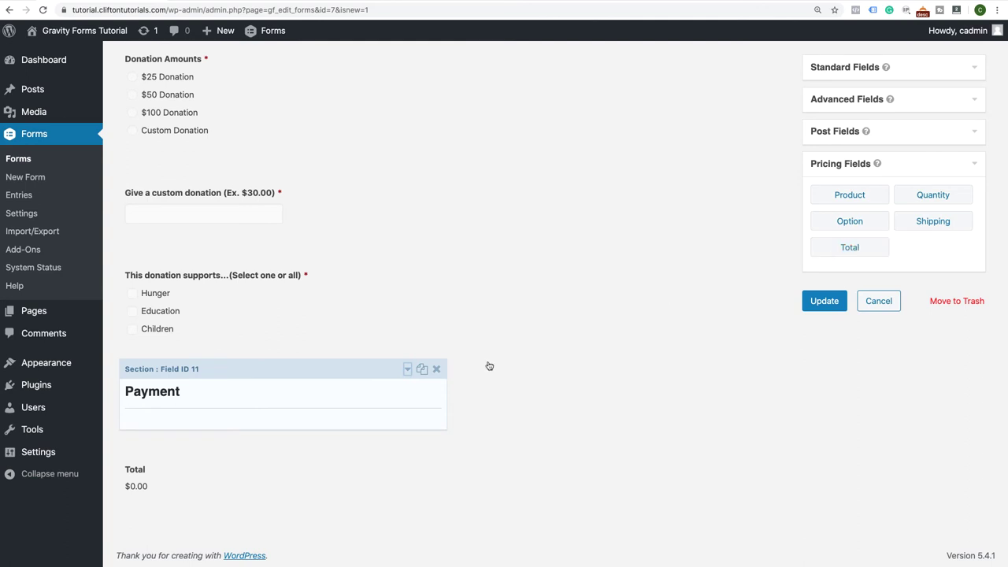
pyautogui.click(188, 501)
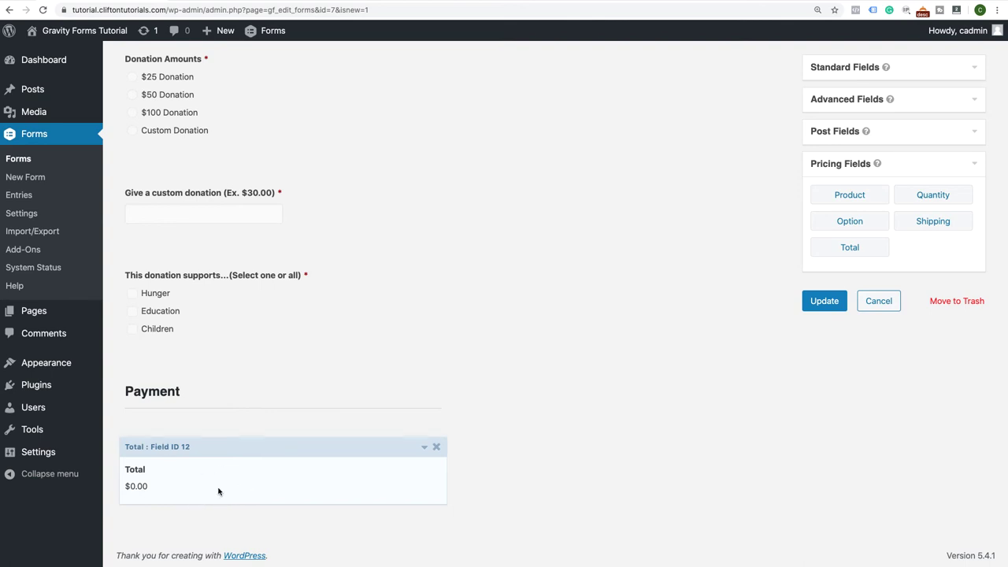
pyautogui.click(824, 303)
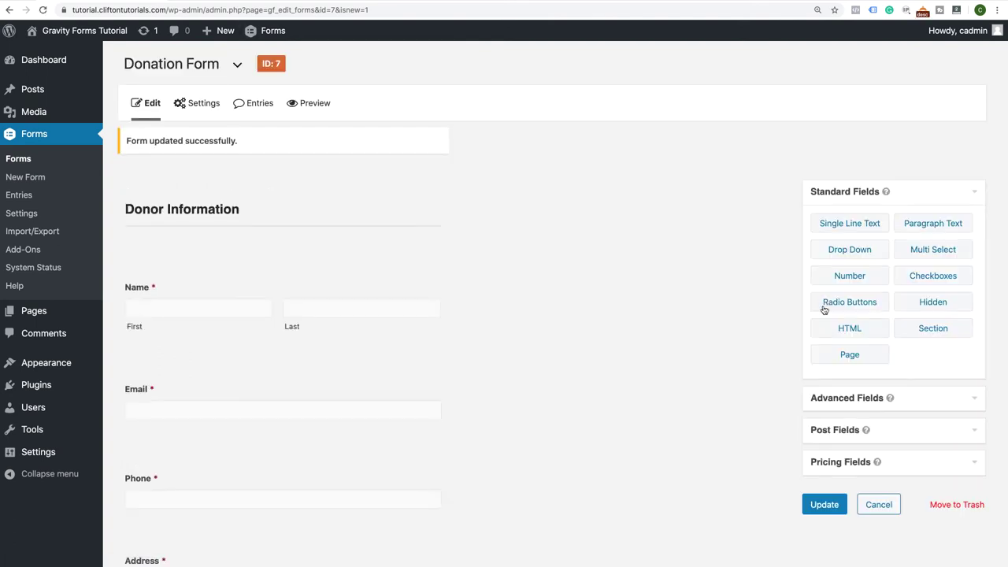
# Preview the form, test $25 and $100, then enter a 2000 custom donation for a $2,000.00 Total
pyautogui.click(308, 109)
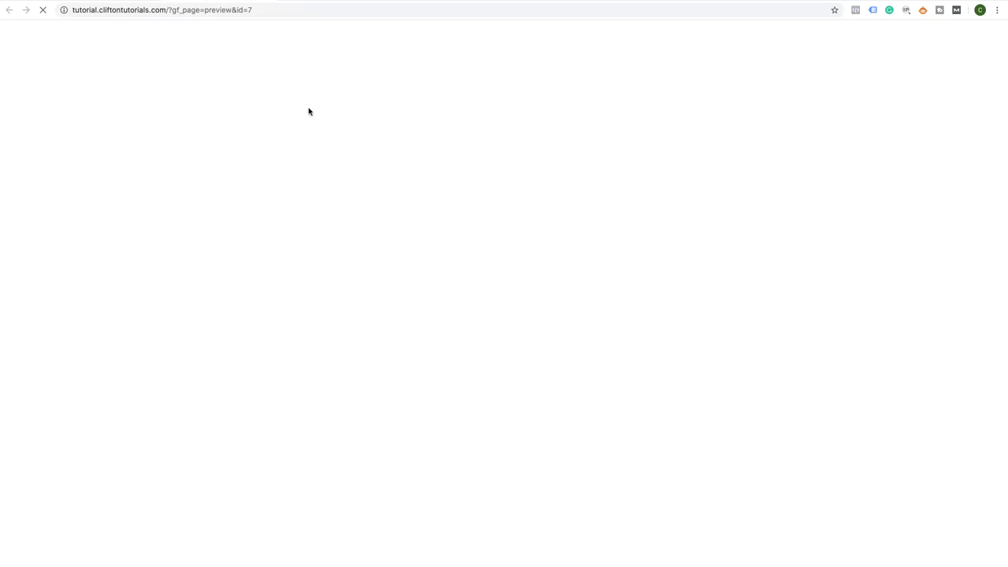
pyautogui.scroll(-5, 283, 273)
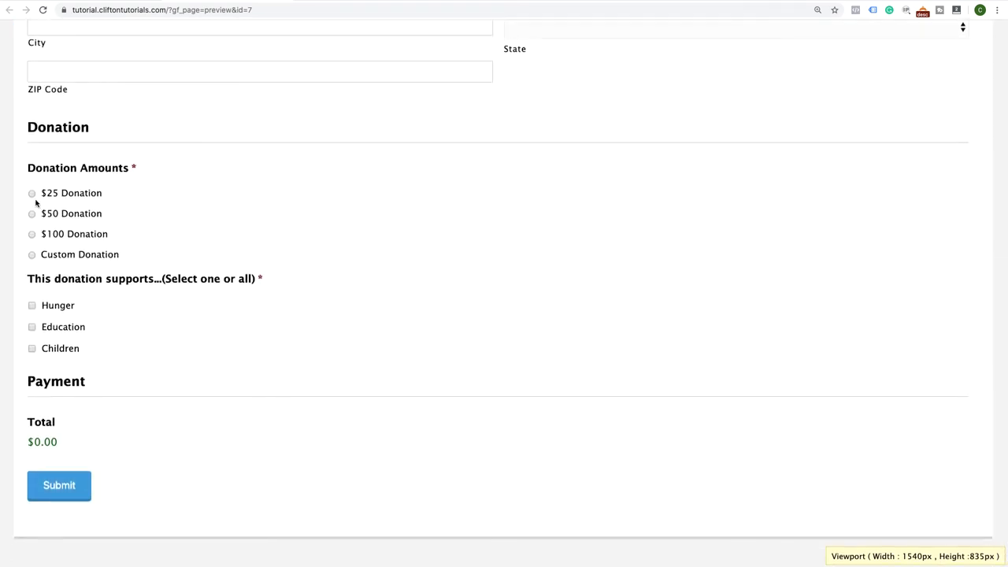
pyautogui.click(32, 194)
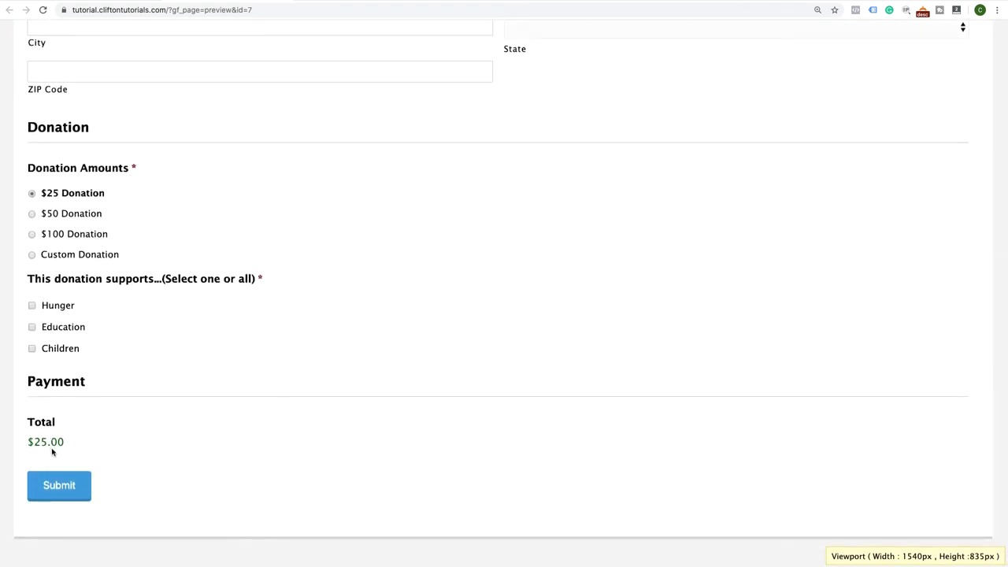
pyautogui.click(32, 234)
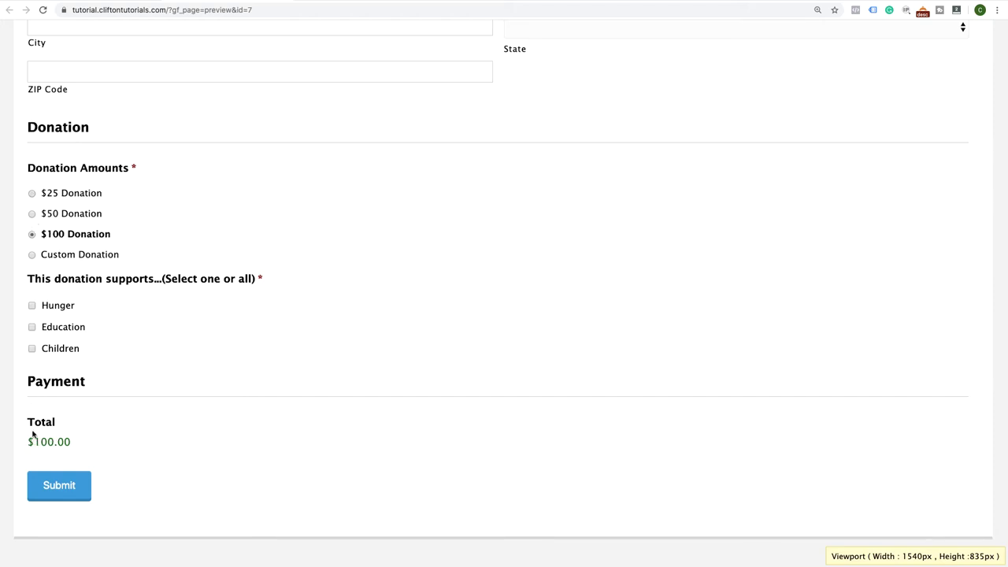
pyautogui.click(32, 256)
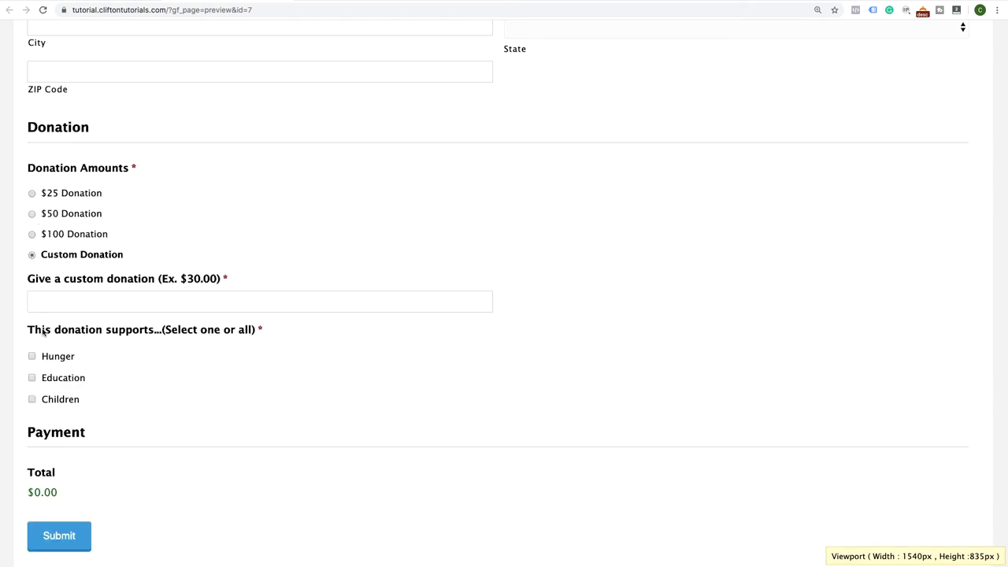
pyautogui.click(59, 305)
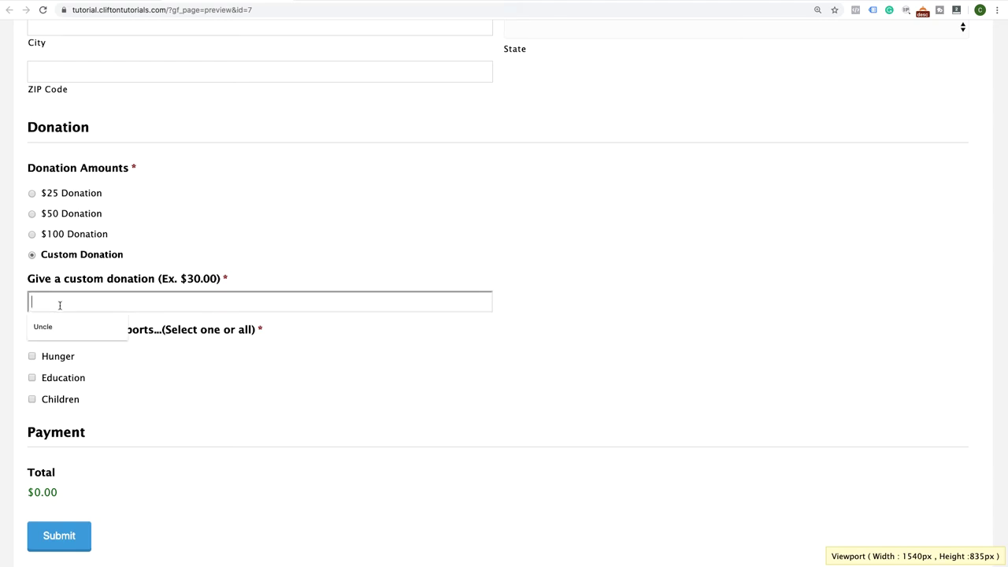
pyautogui.write('2000')
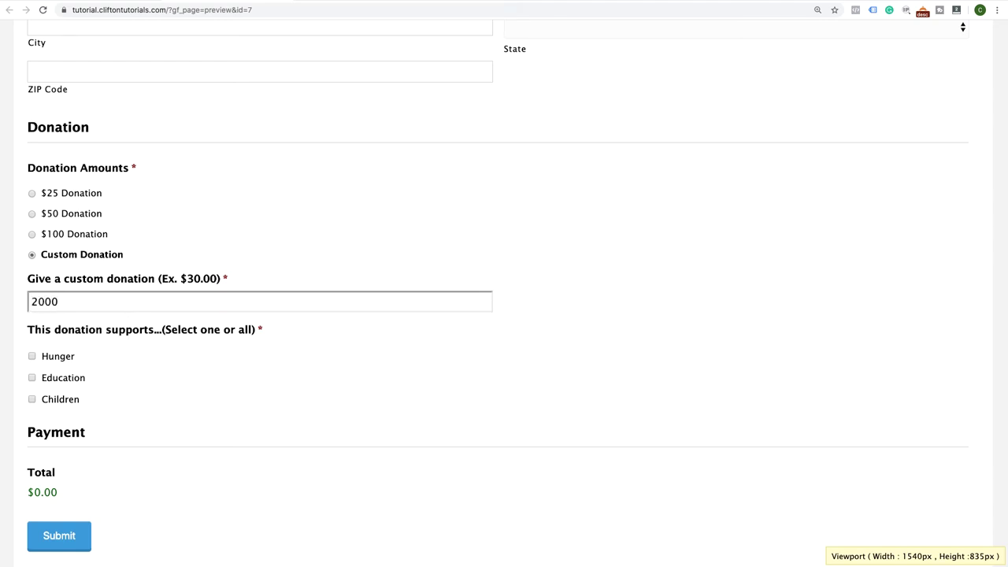
pyautogui.press('Tab')
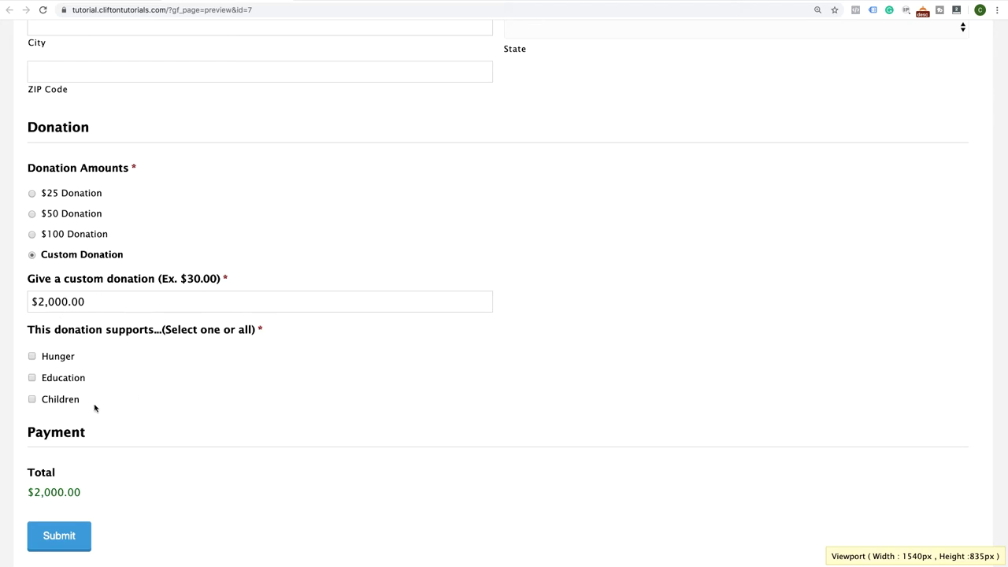
pyautogui.scroll(3, 196, 247)
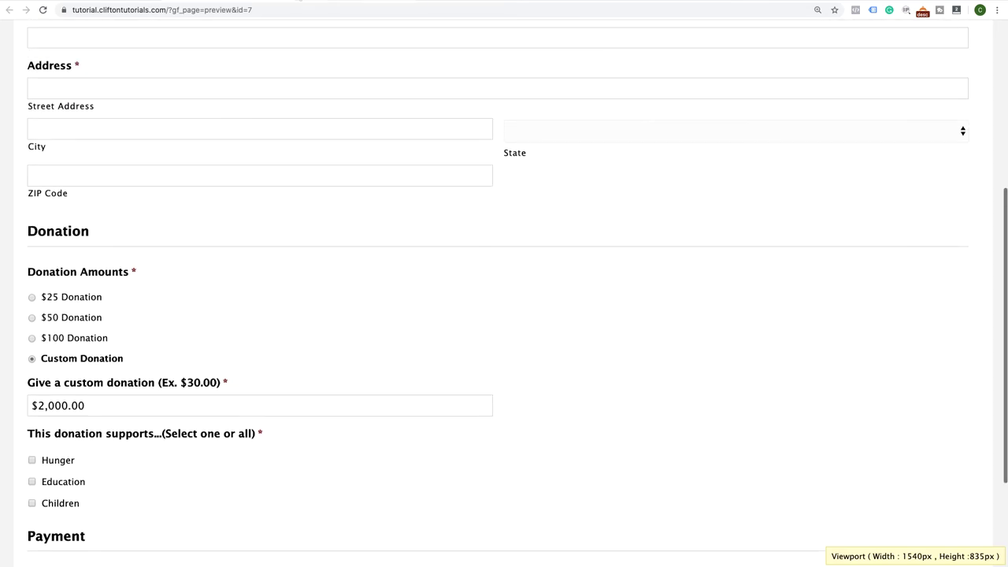
pyautogui.press('super+w')
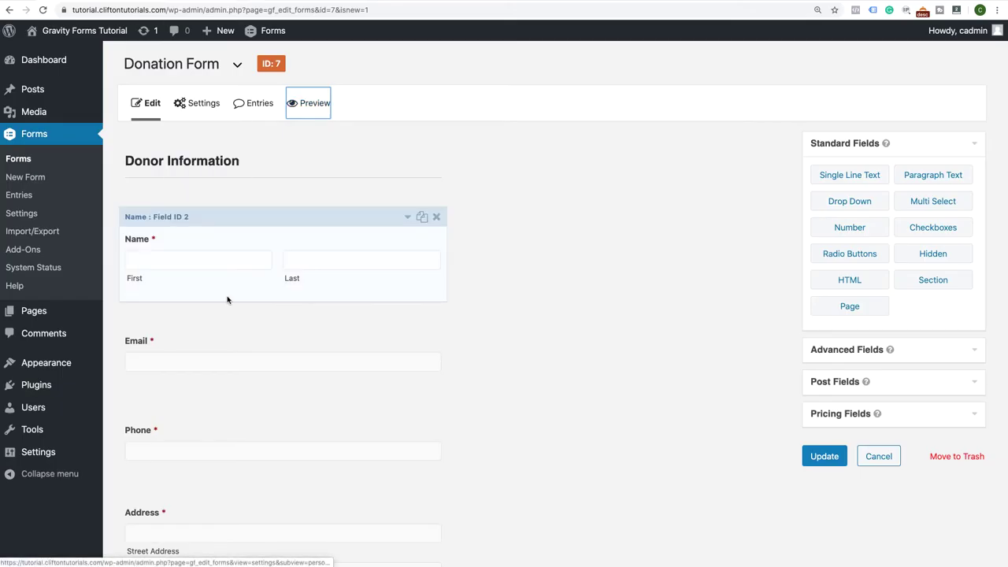
# Review the form, expand the Pricing Fields group, and save the Donation Form with Update
pyautogui.scroll(-10, 505, 325)
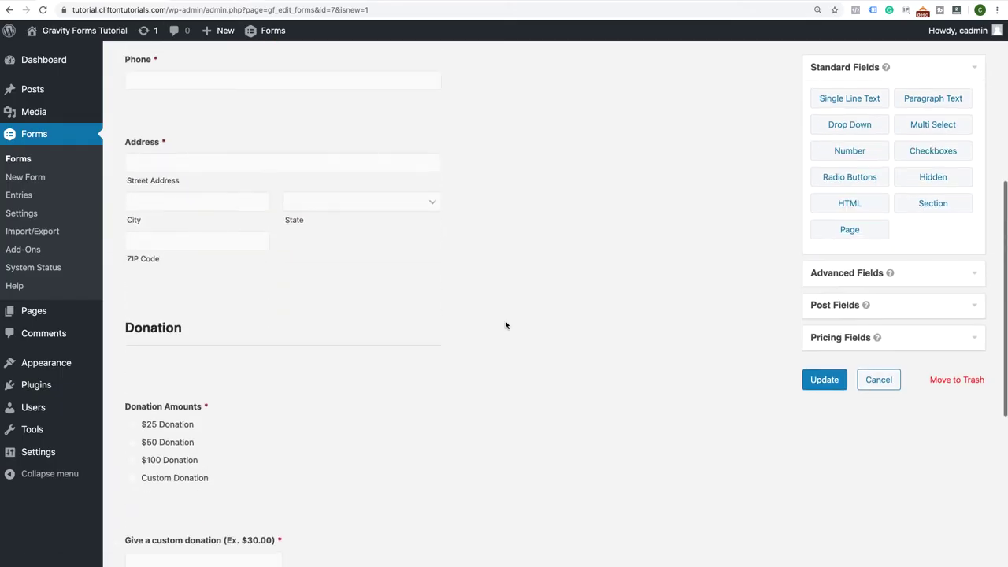
pyautogui.scroll(4, 505, 325)
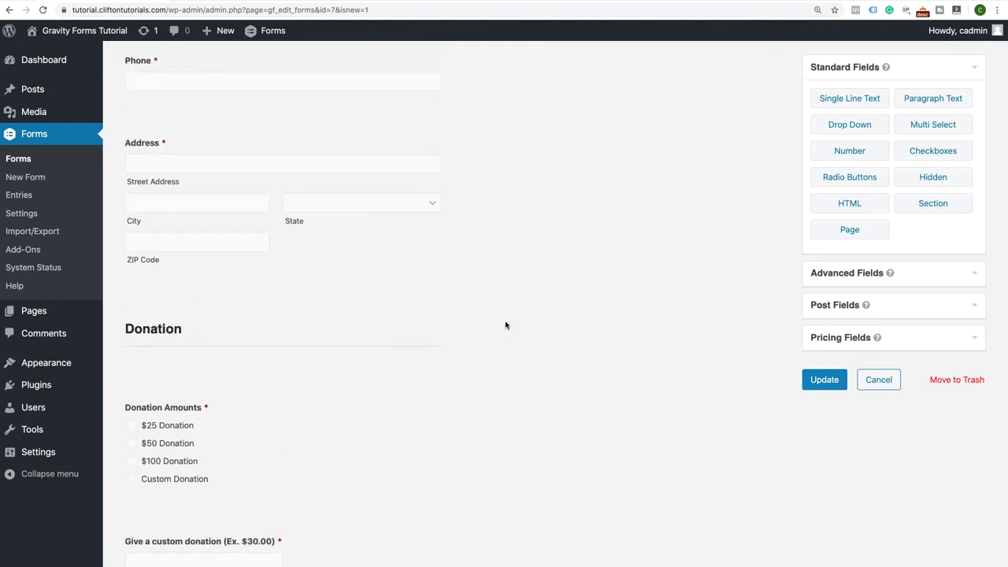
pyautogui.scroll(4, 506, 325)
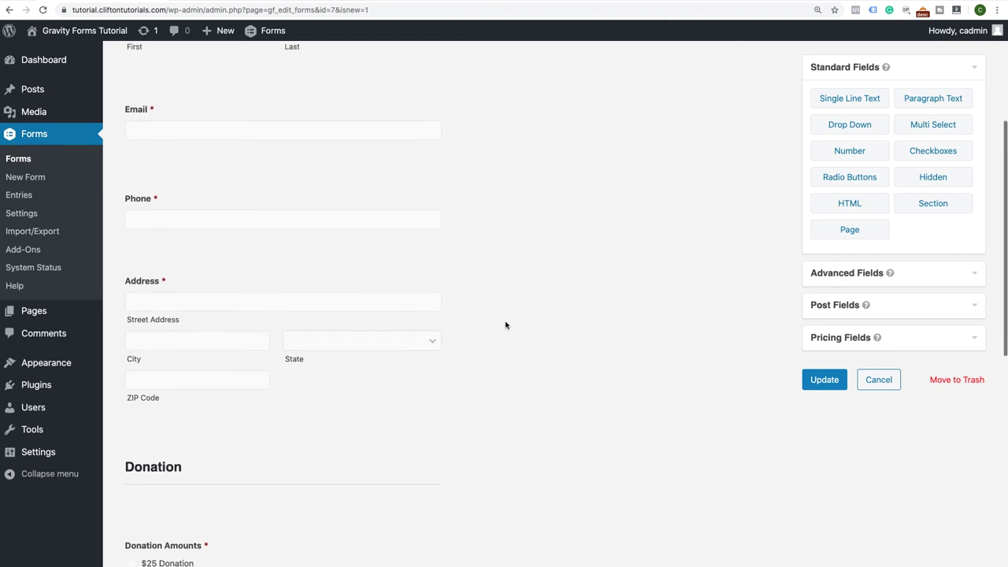
pyautogui.scroll(6, 506, 325)
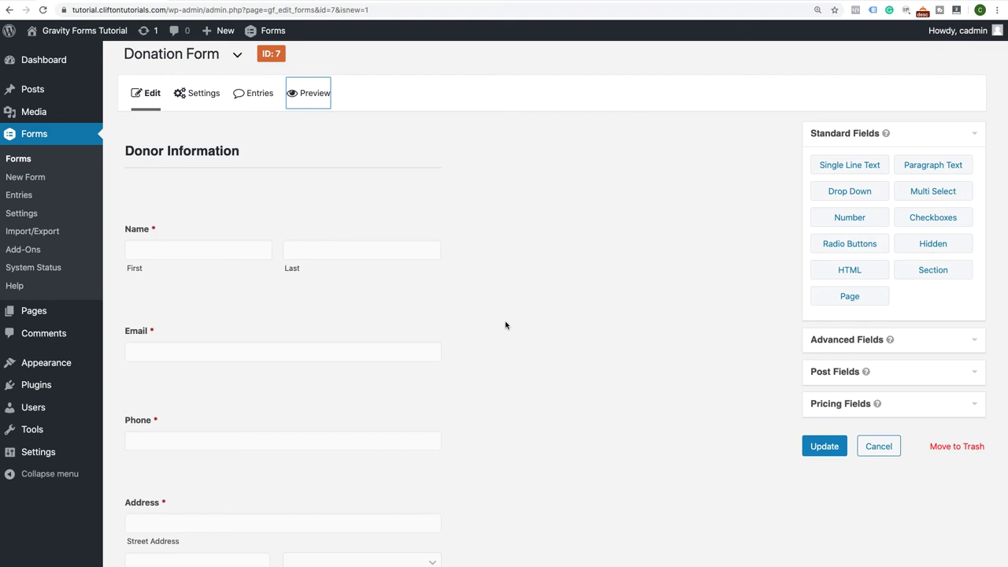
pyautogui.click(968, 411)
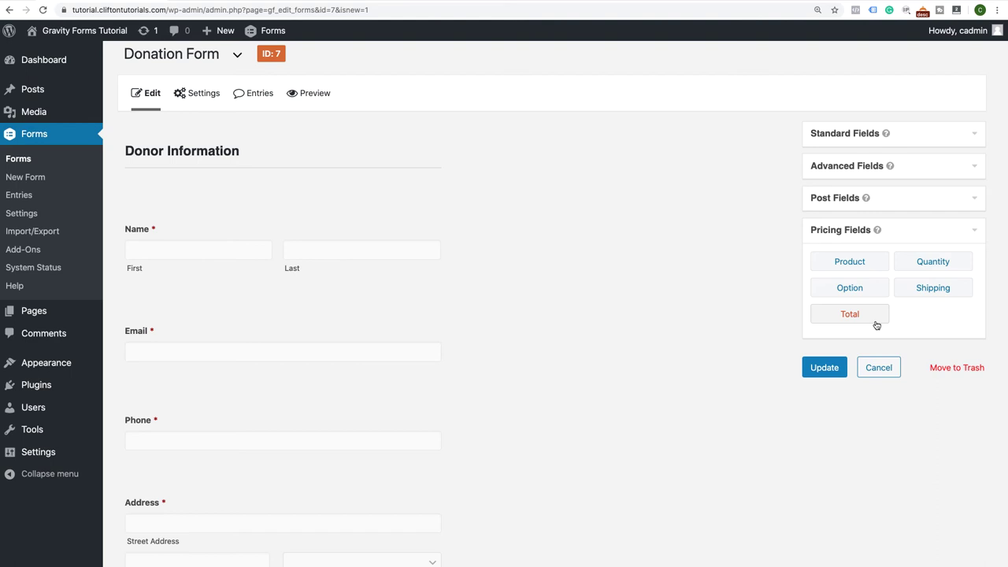
pyautogui.scroll(-5, 385, 323)
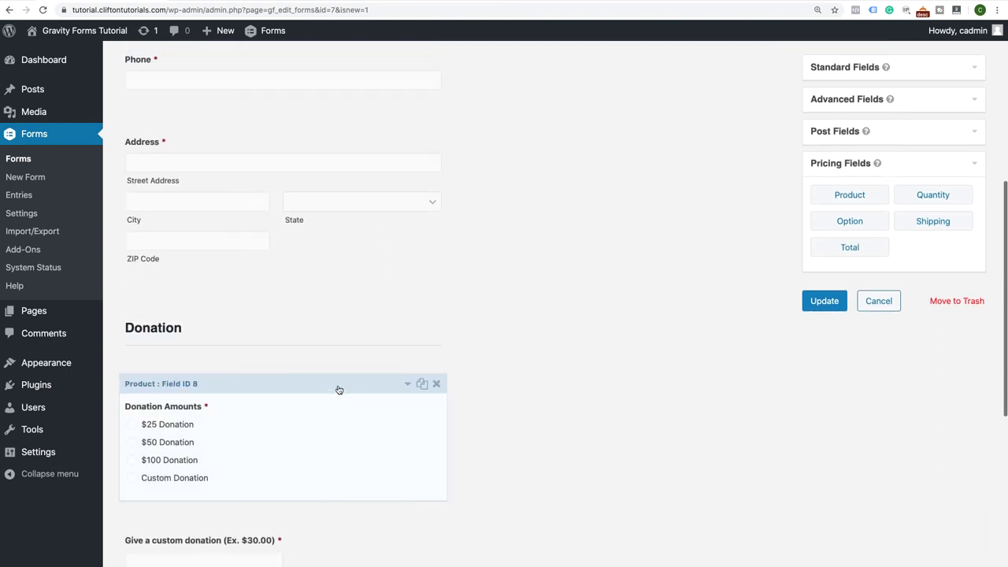
pyautogui.click(821, 303)
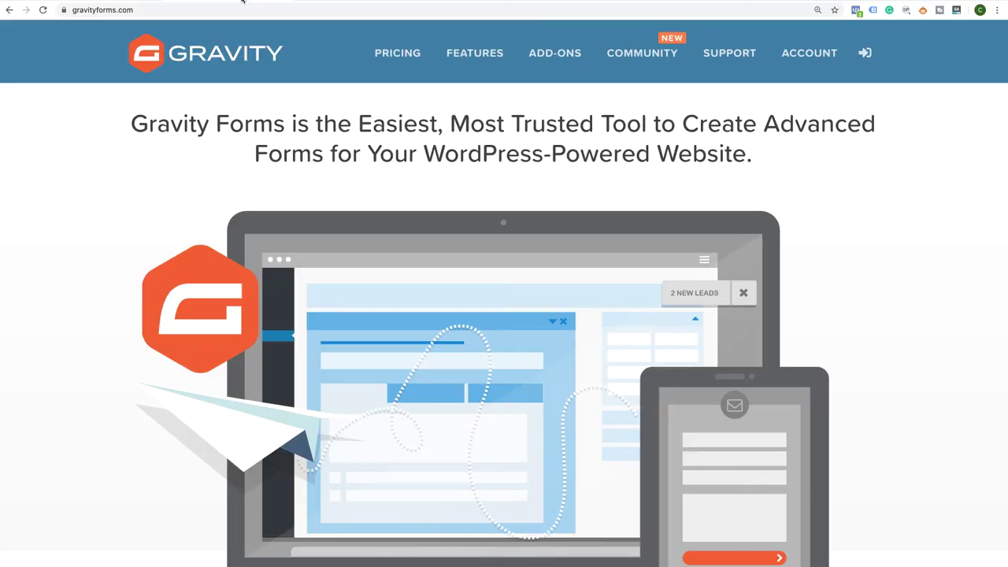
# Open the gravityforms.com Pricing page and browse the licence tiers
pyautogui.click(416, 53)
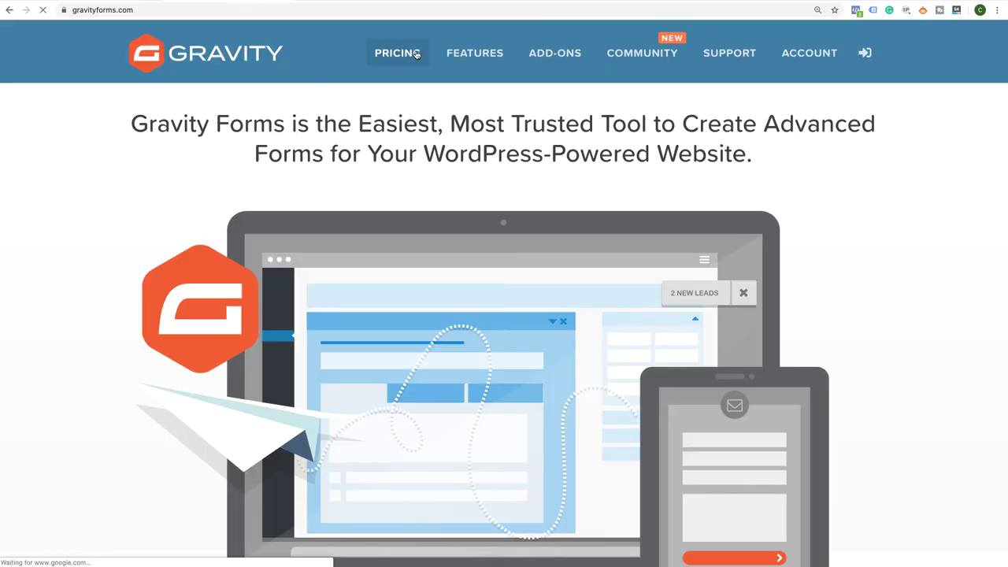
pyautogui.scroll(-5, 329, 342)
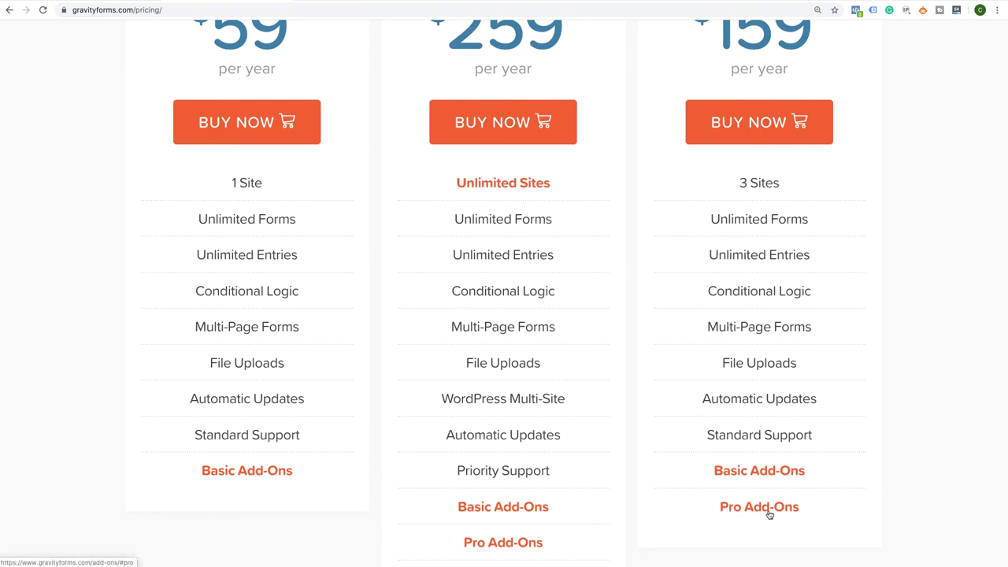
pyautogui.scroll(-12, 770, 514)
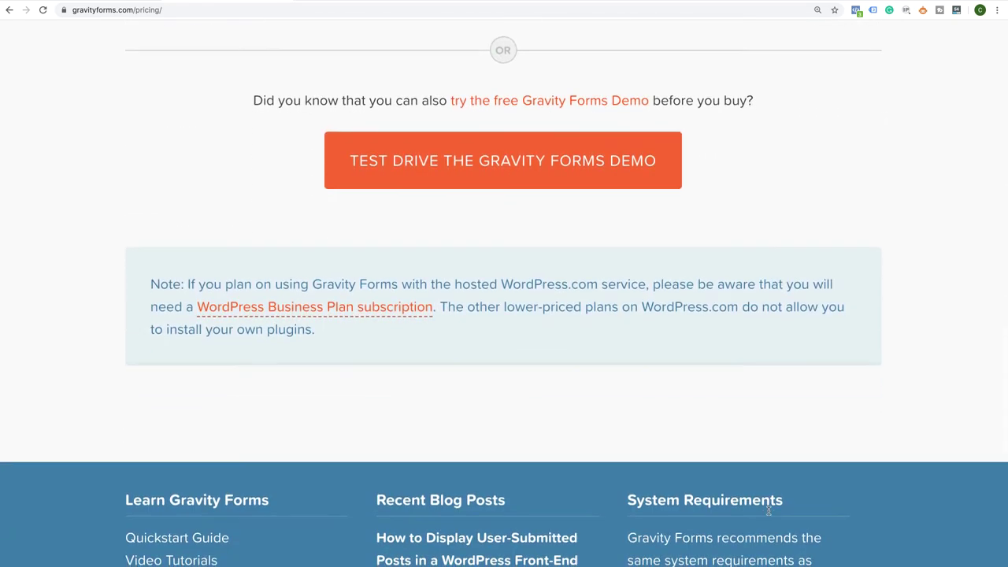
pyautogui.scroll(9, 769, 509)
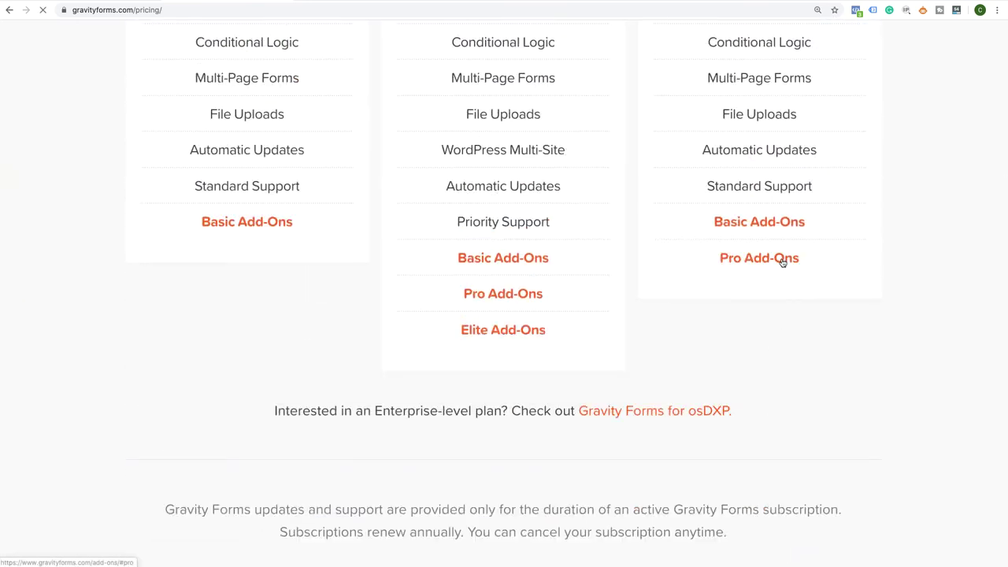
# Open the Pro Add-Ons comparison and browse the Pro and Elite add-on tables
pyautogui.click(782, 262)
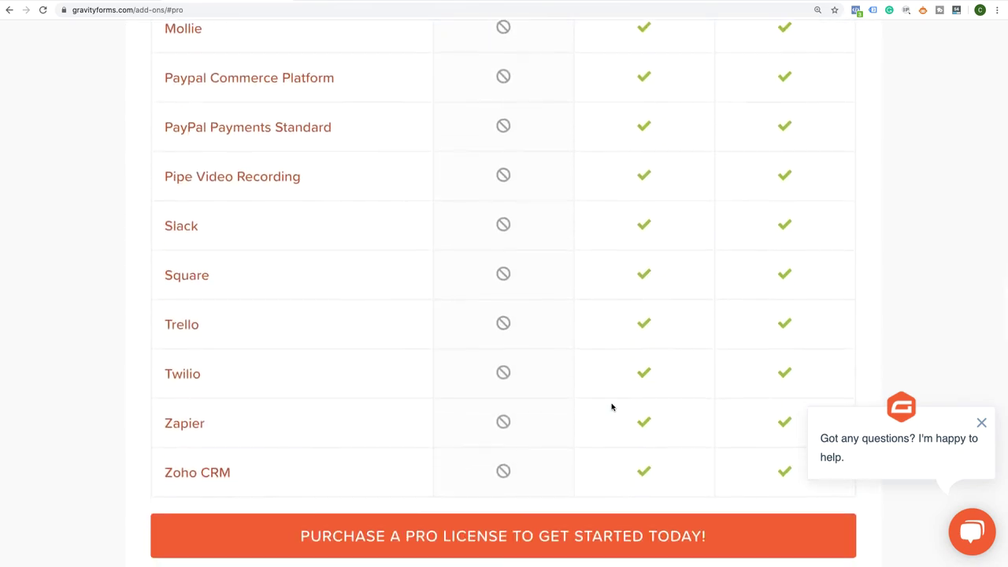
pyautogui.scroll(-4, 611, 407)
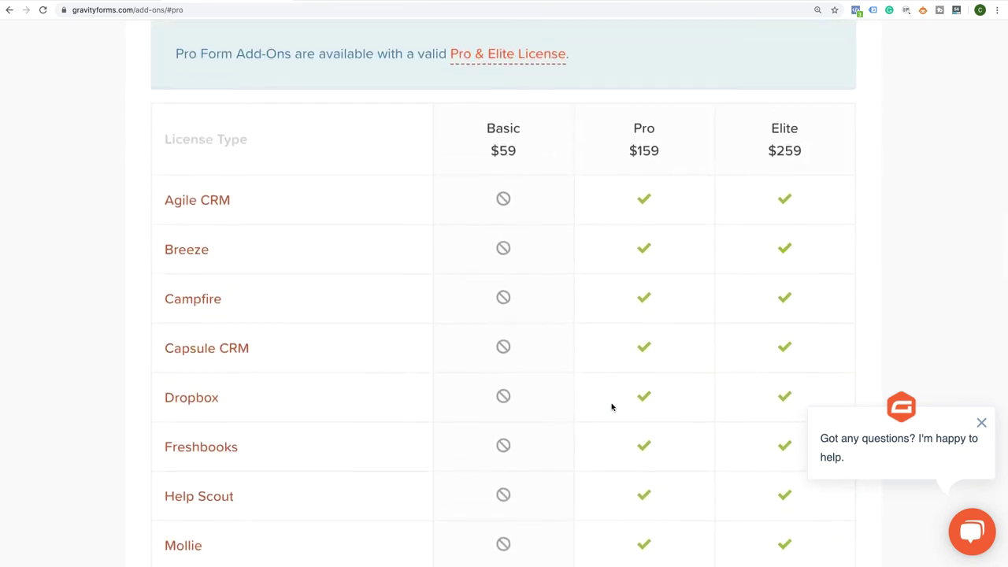
pyautogui.scroll(2, 649, 228)
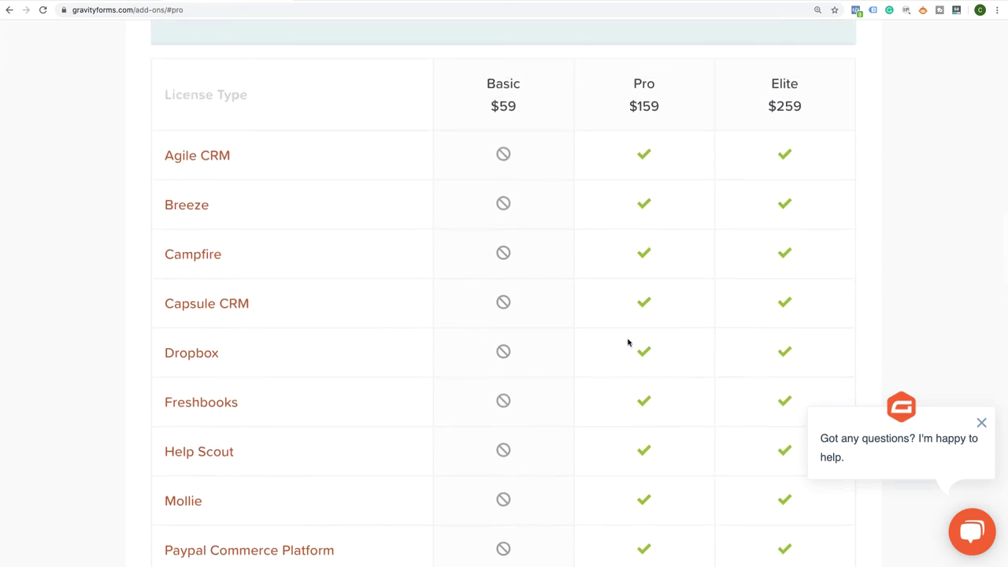
pyautogui.scroll(-5, 627, 341)
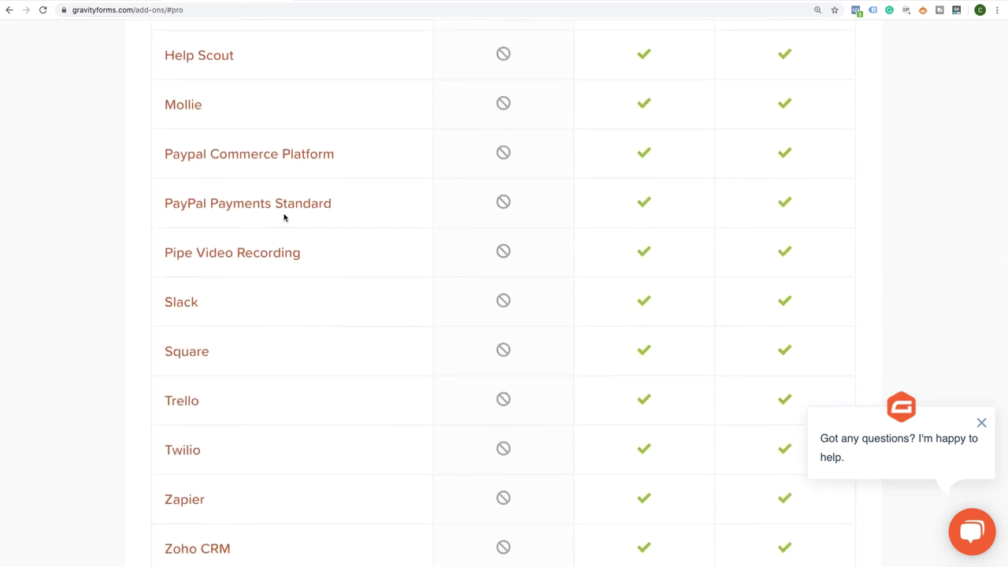
pyautogui.scroll(-10, 425, 331)
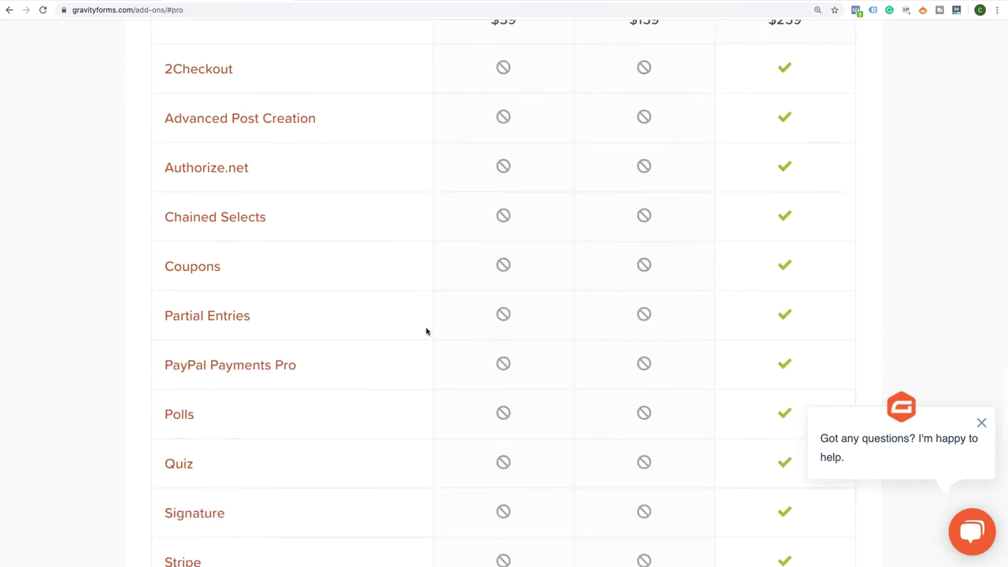
pyautogui.scroll(-4, 426, 331)
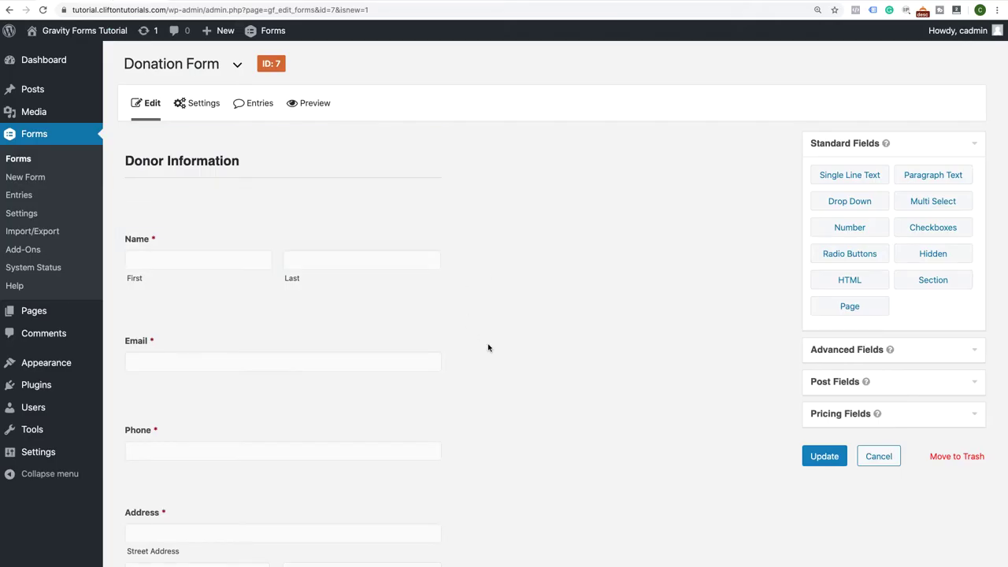
# Open the Gravity Forms Add-Ons list and scroll to the PayPal Add-On card, still Not Installed
pyautogui.scroll(-5, 488, 344)
pyautogui.scroll(5, 489, 346)
pyautogui.click(30, 250)
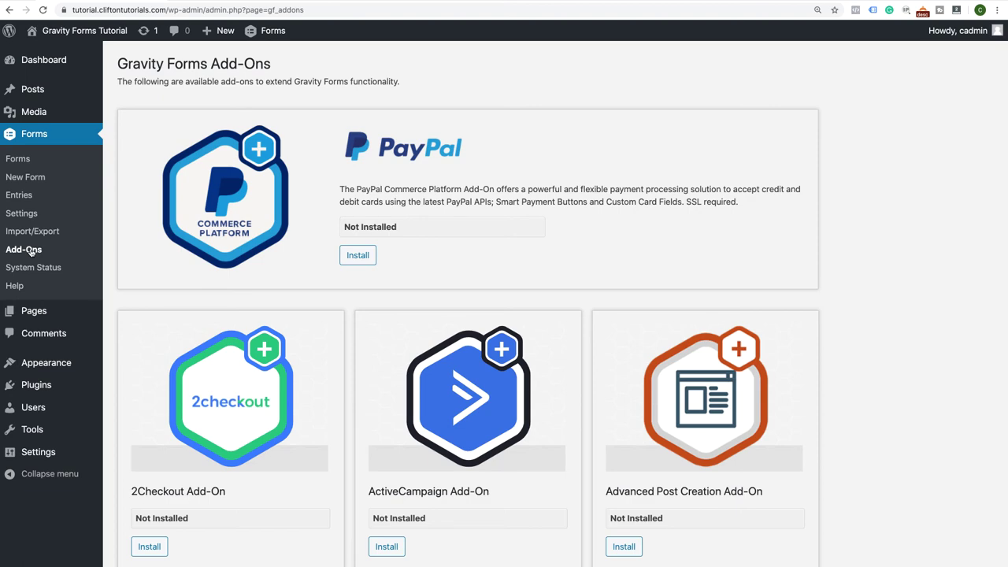
pyautogui.scroll(-5, 272, 314)
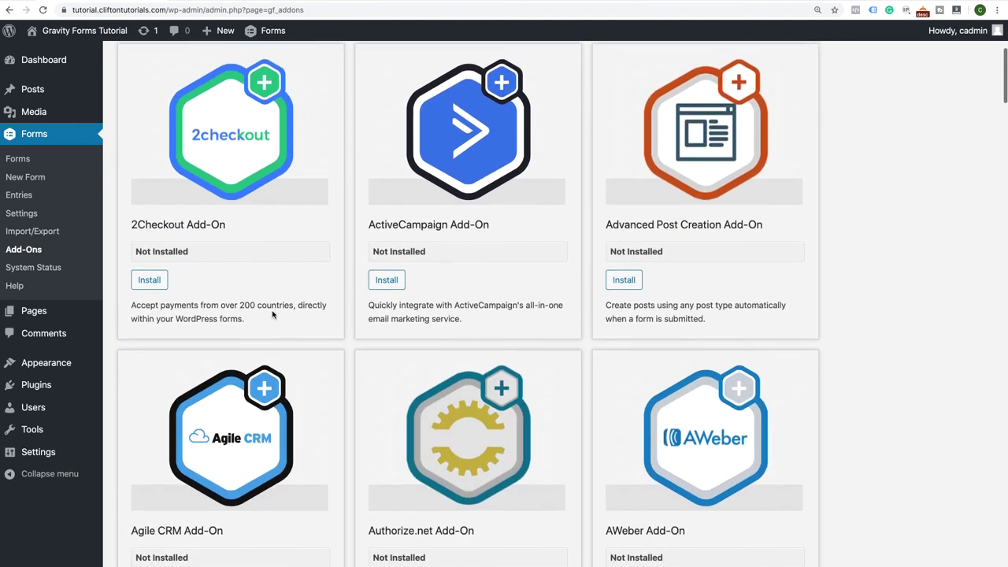
pyautogui.scroll(-5, 273, 315)
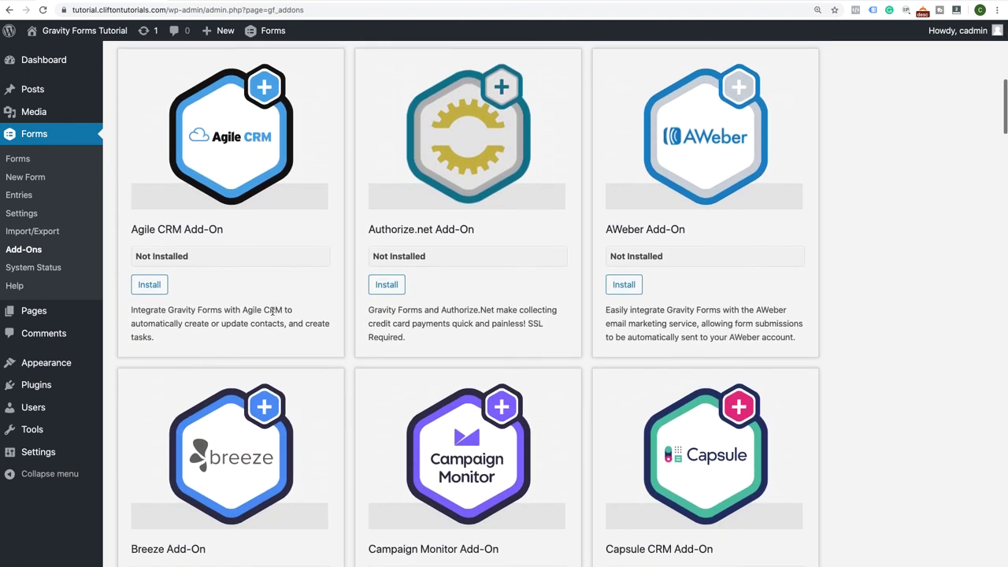
pyautogui.scroll(-8, 272, 312)
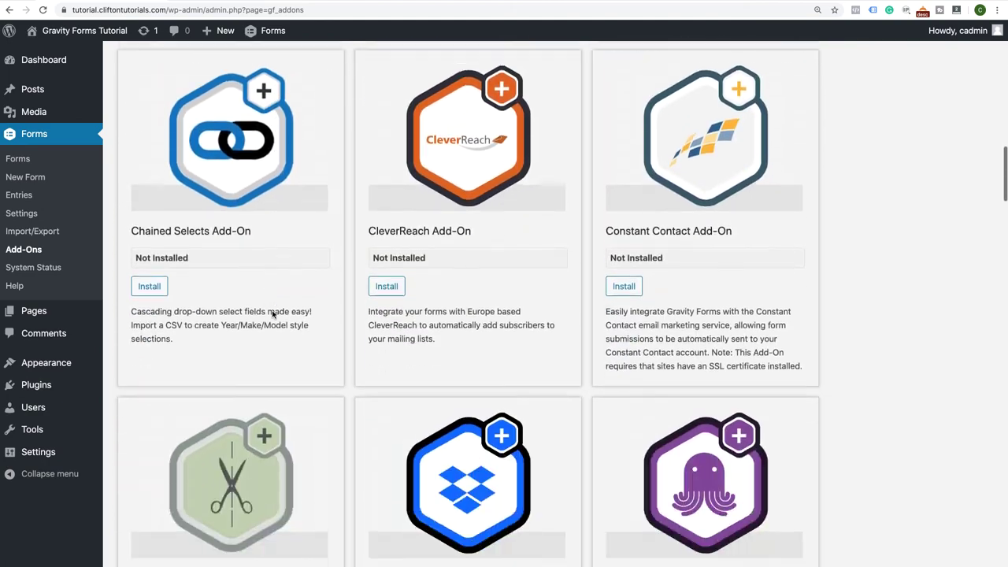
pyautogui.scroll(-10, 273, 314)
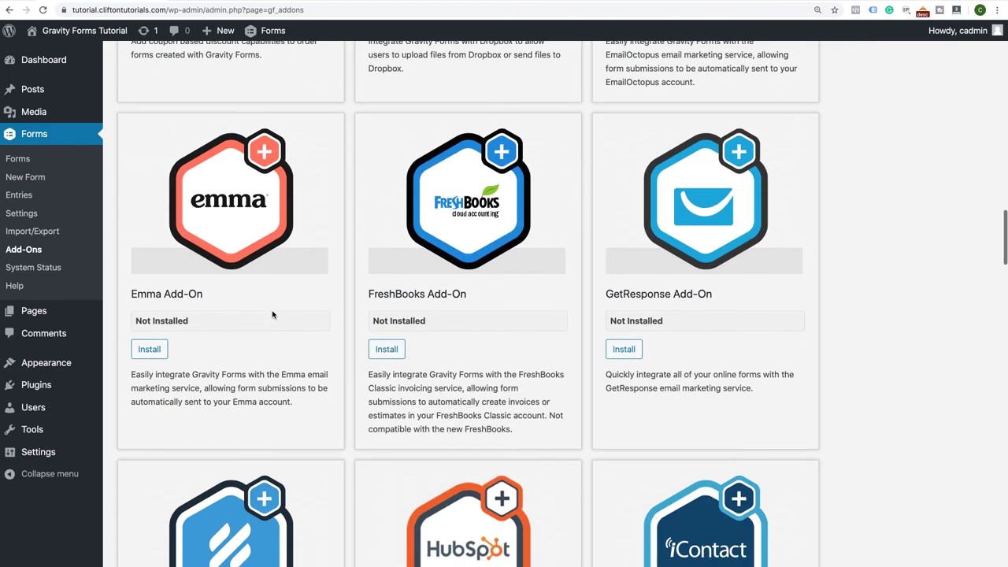
pyautogui.scroll(-12, 272, 315)
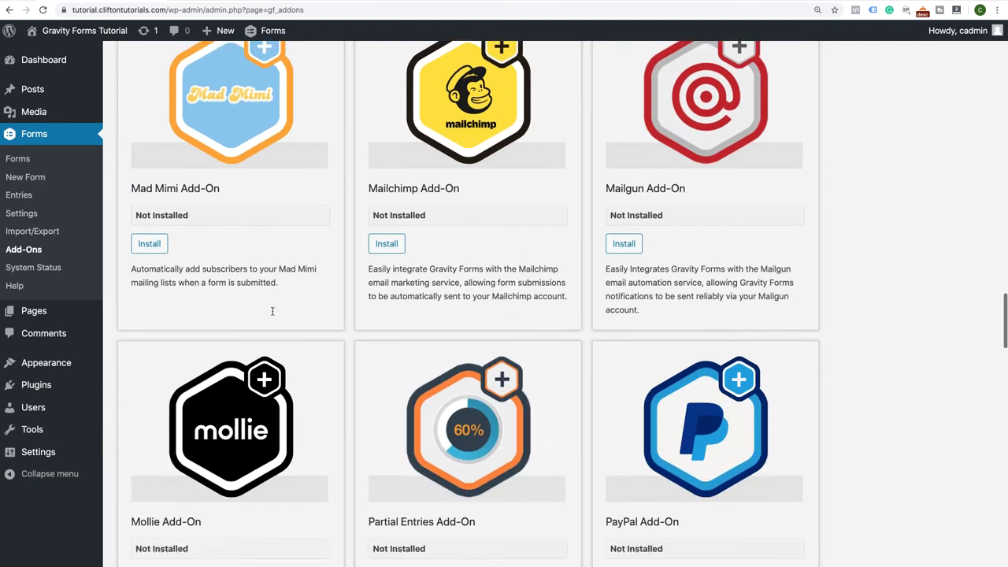
pyautogui.scroll(-5, 273, 311)
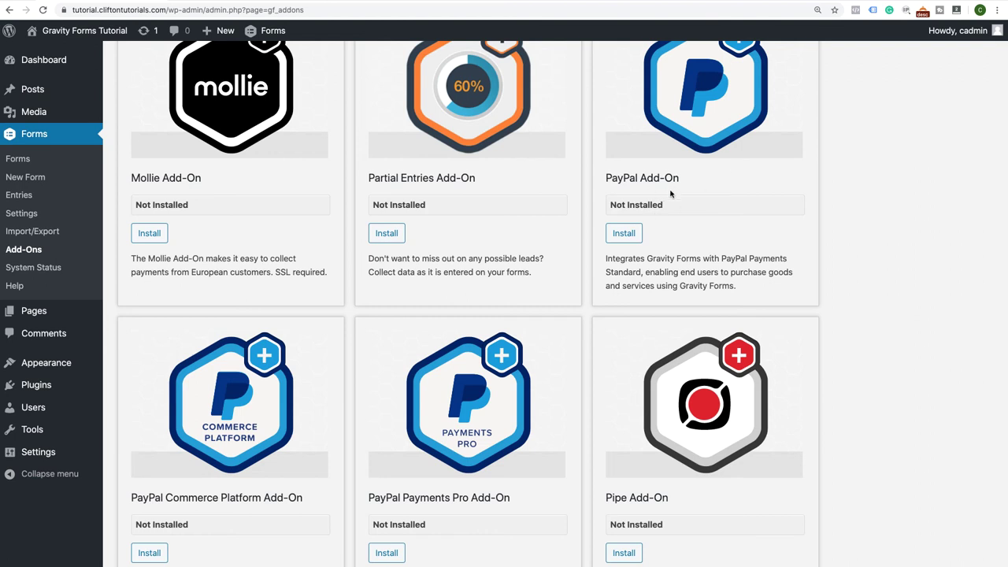
pyautogui.scroll(1, 709, 134)
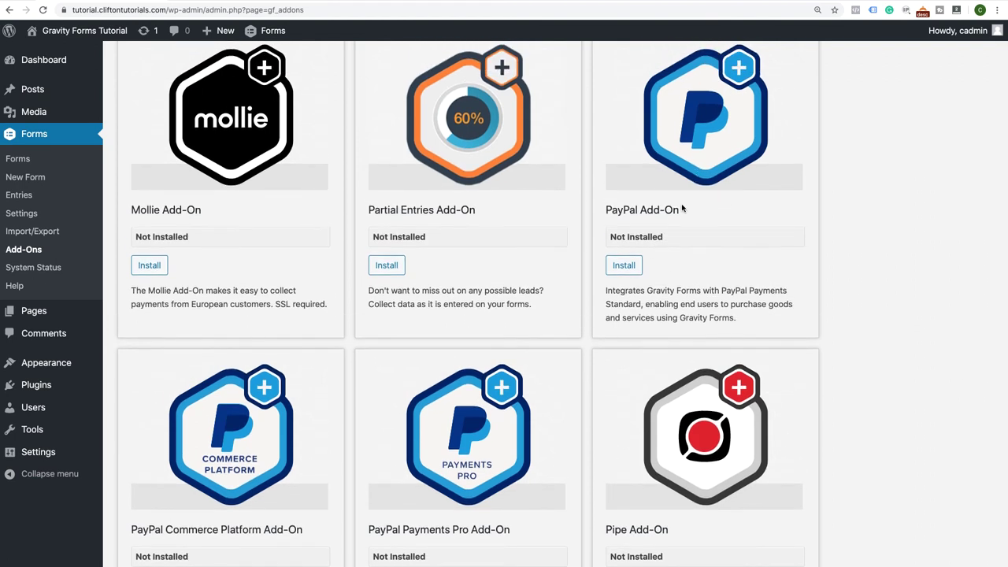
pyautogui.scroll(-10, 682, 209)
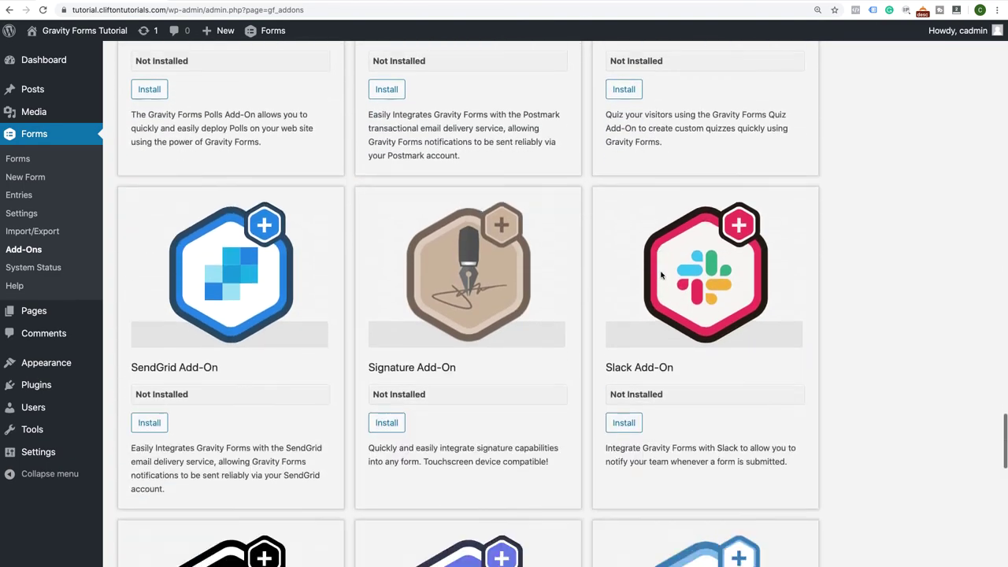
pyautogui.scroll(-5, 662, 274)
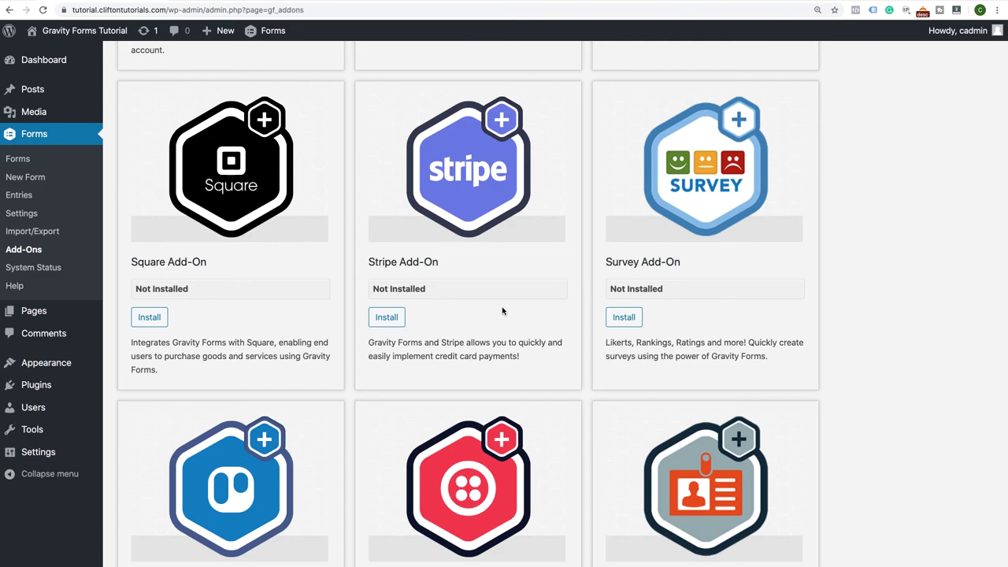
pyautogui.scroll(15, 502, 311)
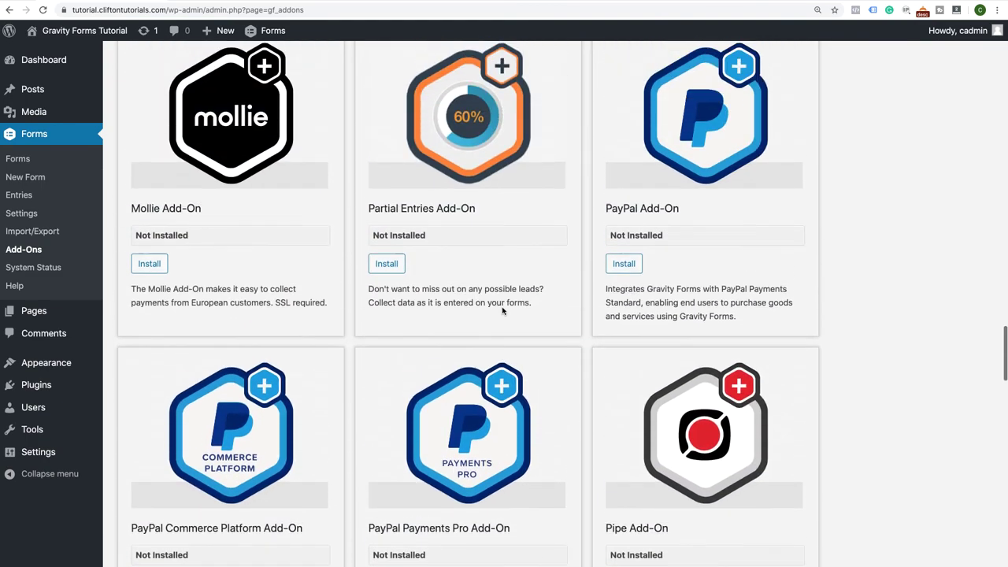
pyautogui.scroll(2, 502, 311)
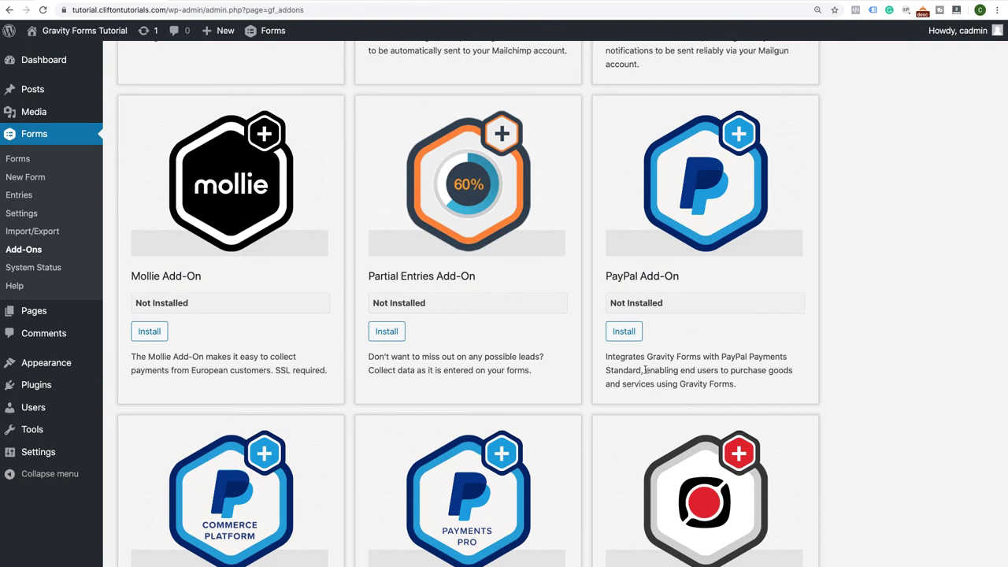
# Install and activate the PayPal Add-On 3.3, then open its PayPal Settings page
pyautogui.click(624, 332)
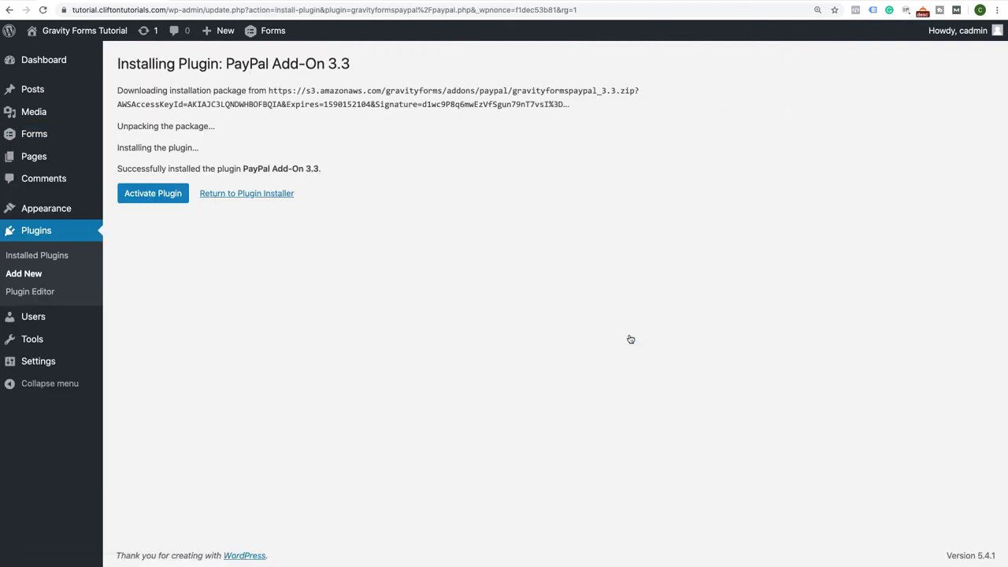
pyautogui.click(160, 198)
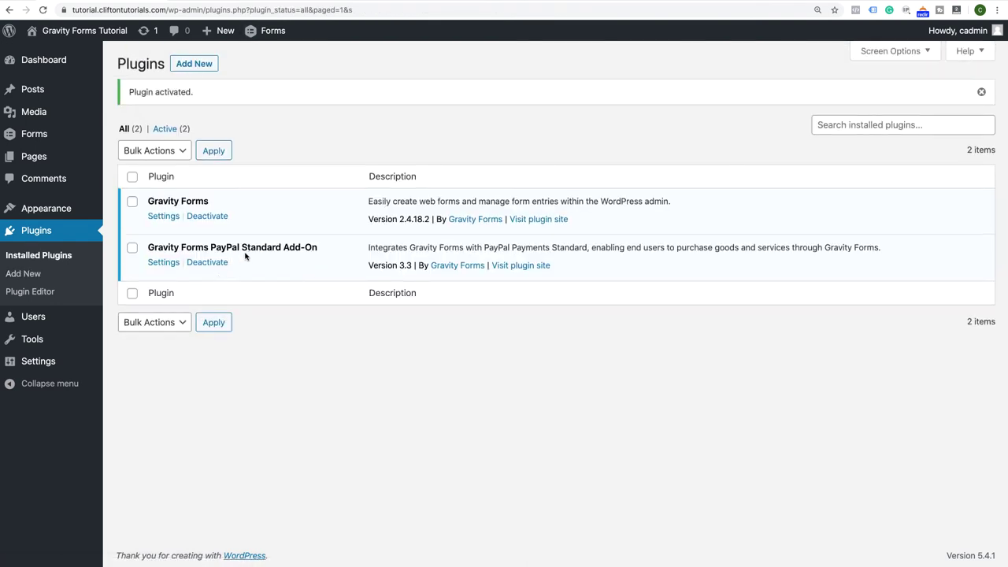
pyautogui.click(163, 263)
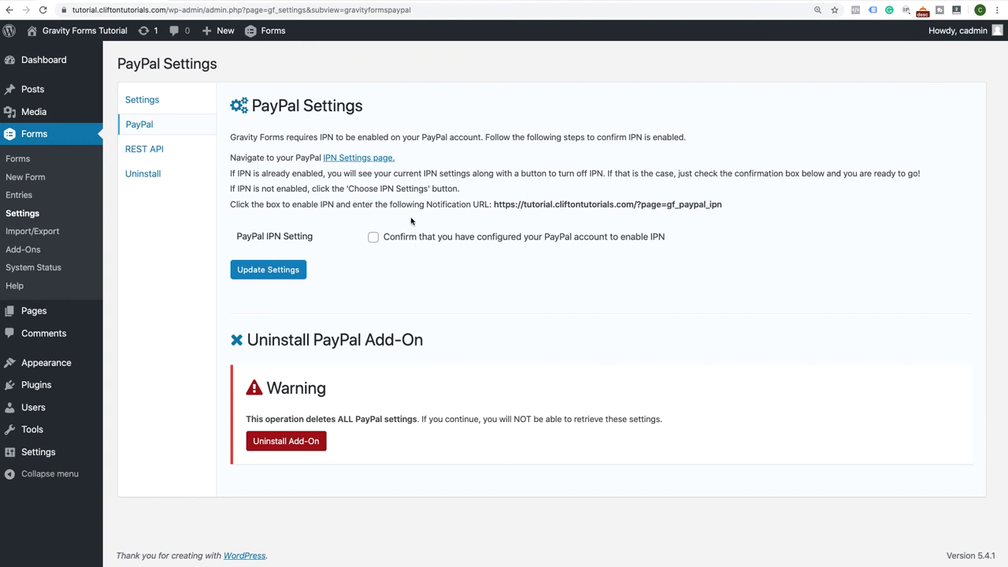
# Confirm the PayPal account has IPN enabled and save the PayPal settings
pyautogui.click(373, 240)
pyautogui.click(272, 270)
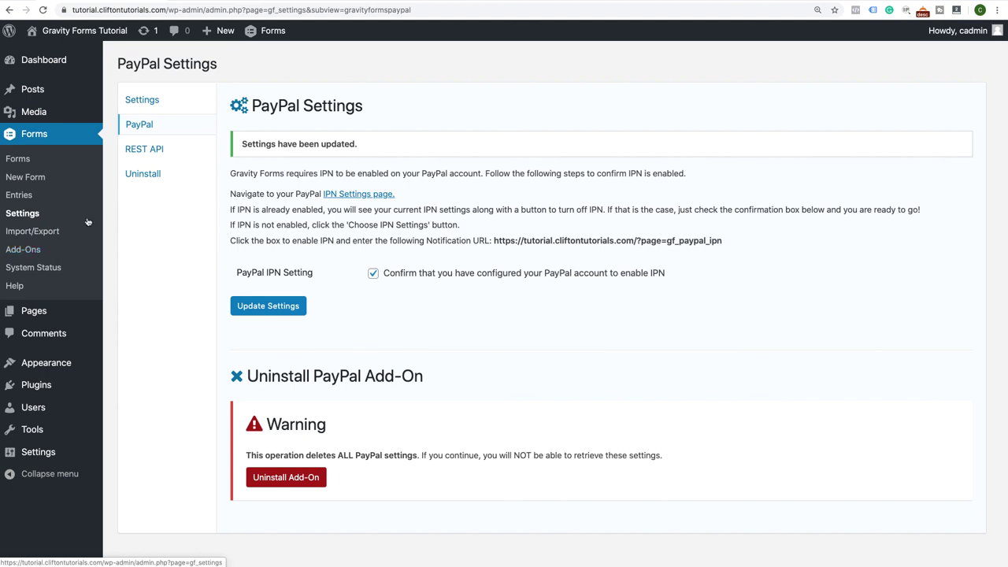
pyautogui.click(20, 161)
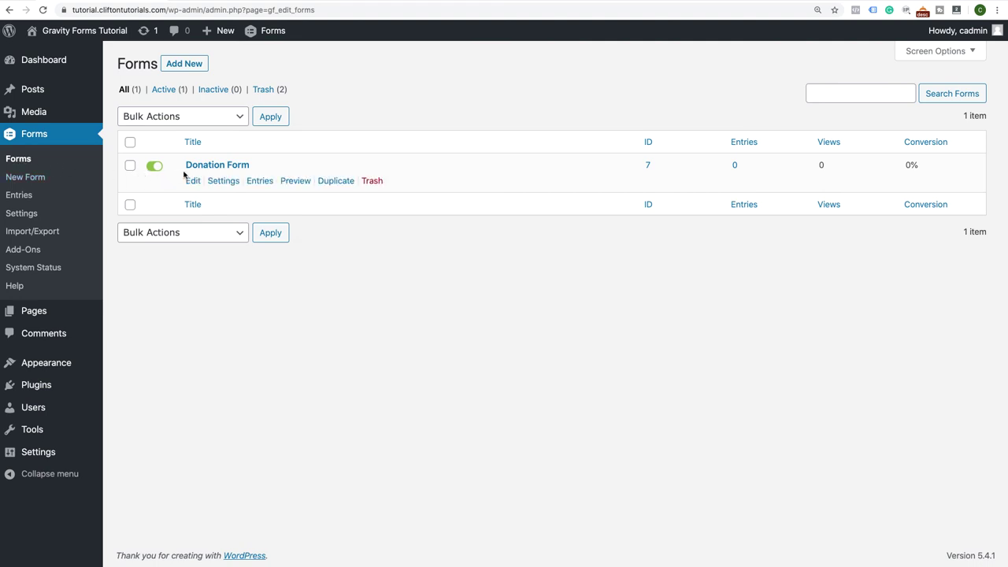
# Open the Donation Form's PayPal feed settings and start creating a new feed
pyautogui.moveTo(214, 182)
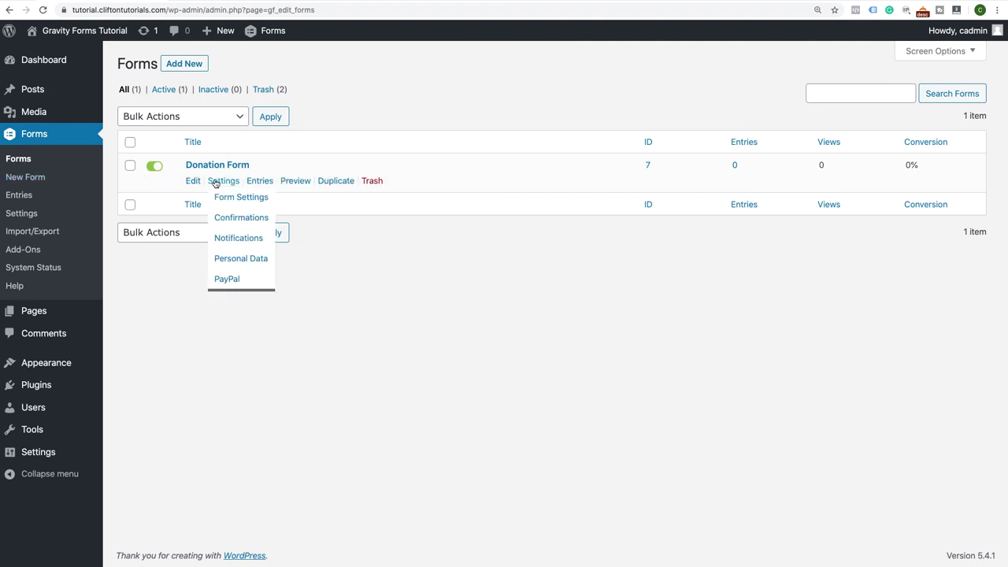
pyautogui.click(221, 281)
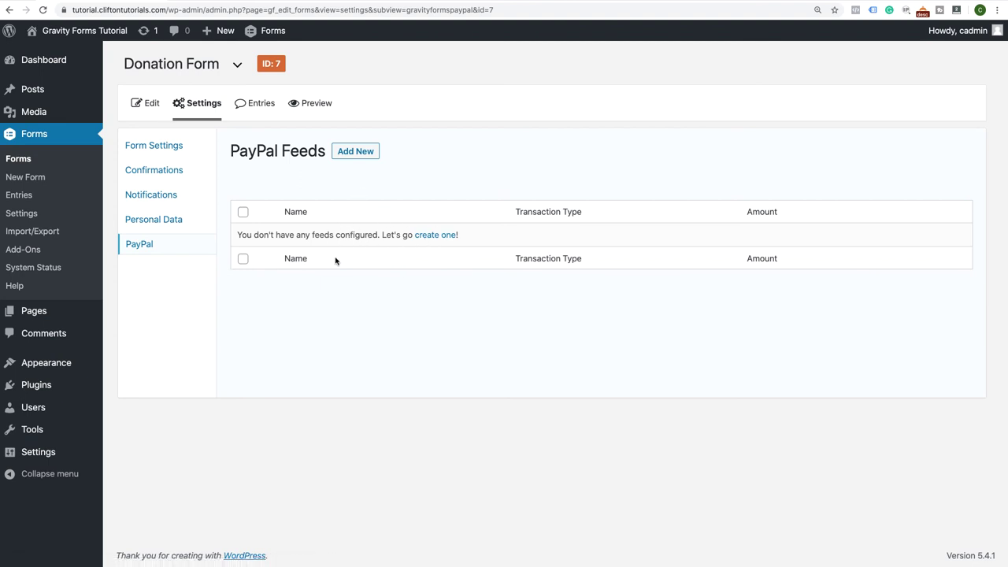
pyautogui.click(435, 236)
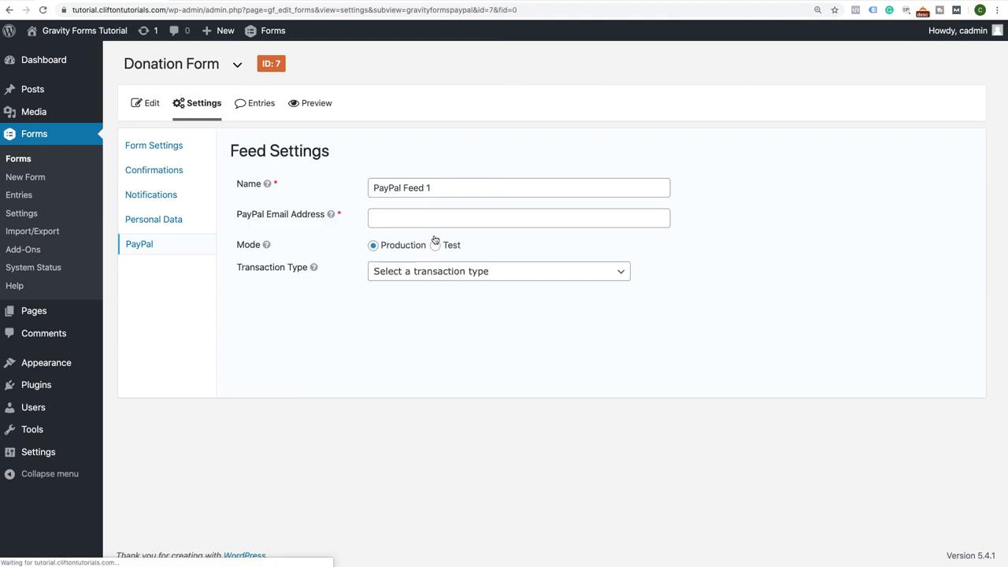
# Rename the feed to 'PayPal Feed Donation' and enter the PayPal account email
pyautogui.moveTo(426, 187); pyautogui.dragTo(442, 187)
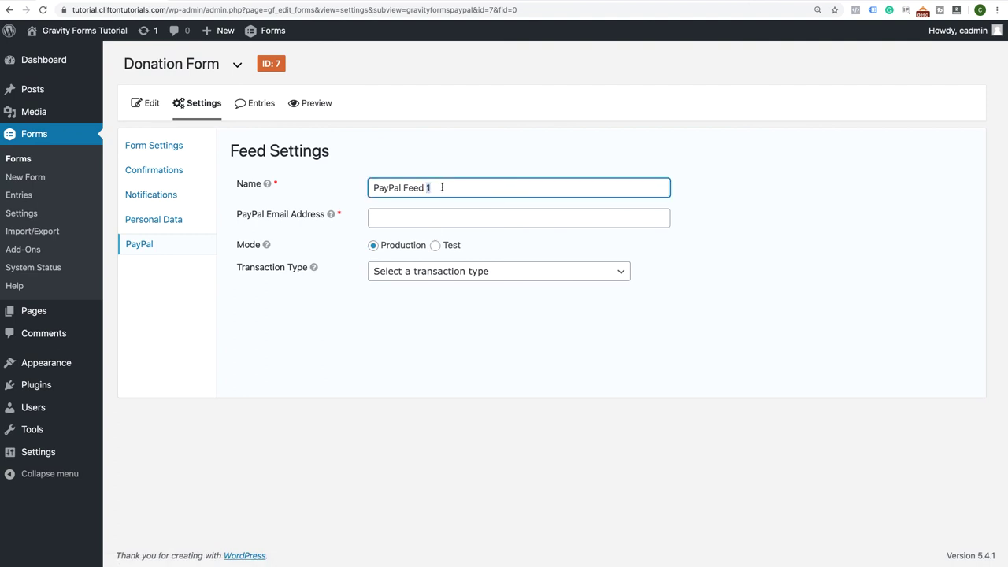
pyautogui.write('Donation')
pyautogui.click(400, 216)
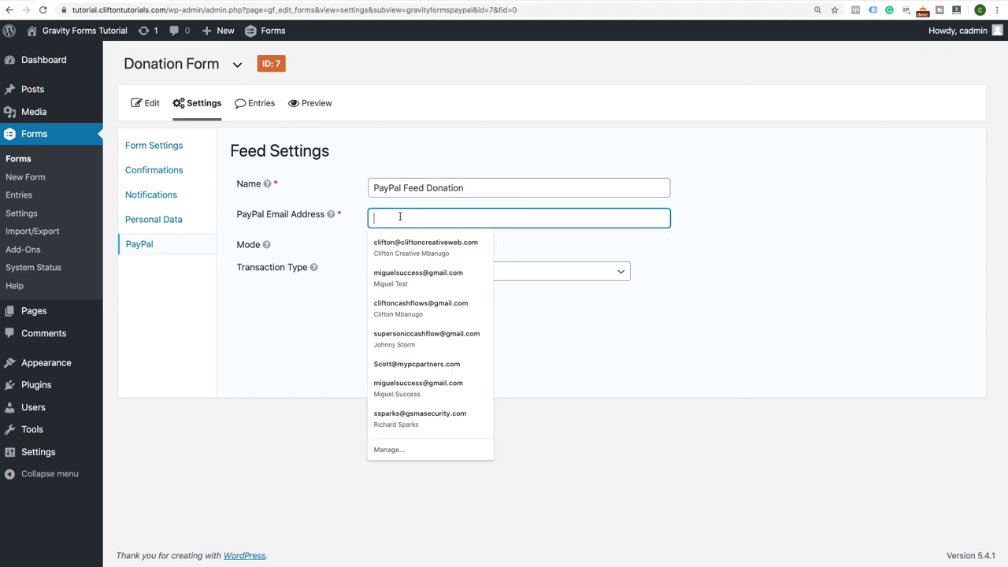
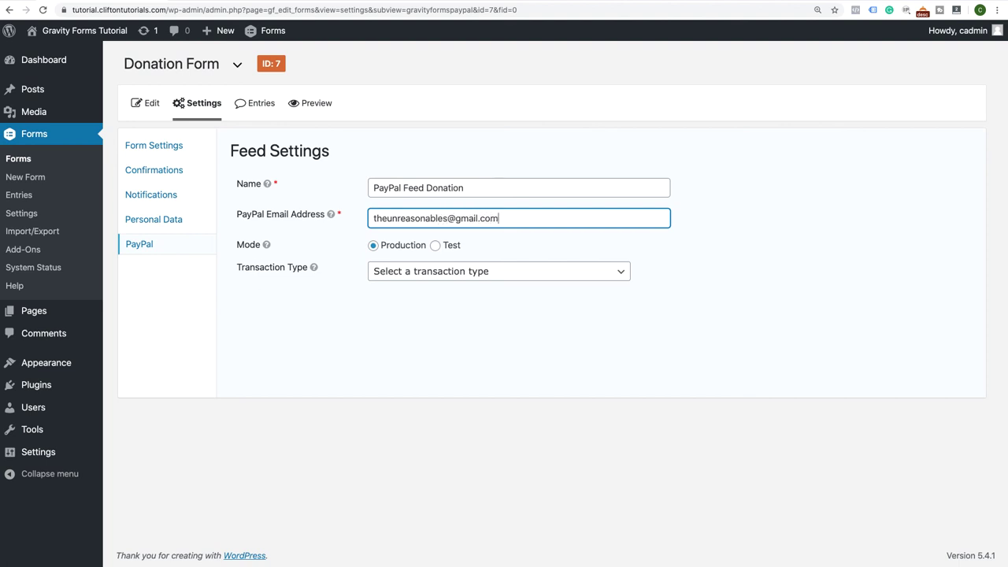
# Keep Production mode, set the transaction type to Donations, and enable conditional logic
pyautogui.click(434, 246)
pyautogui.click(375, 247)
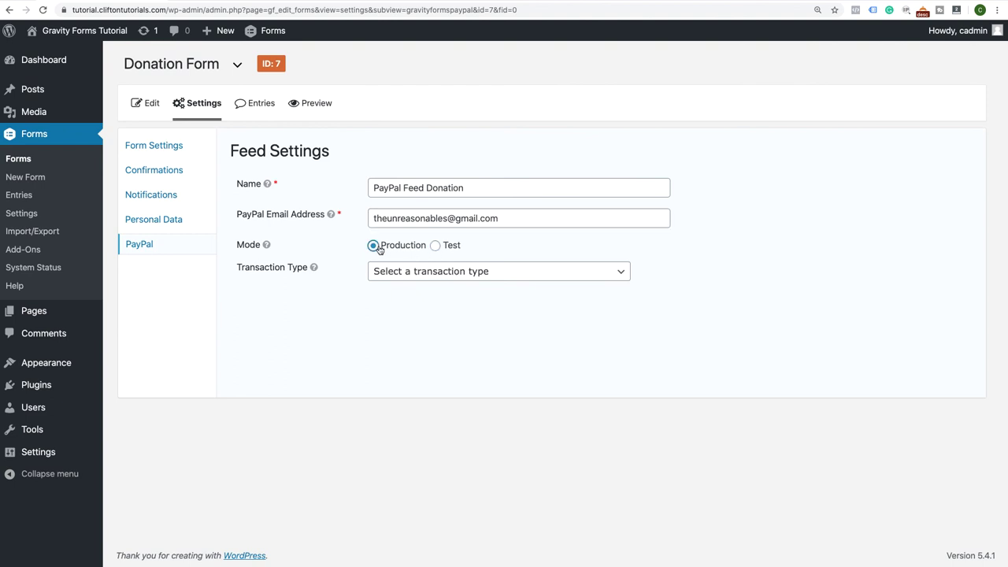
pyautogui.click(465, 272)
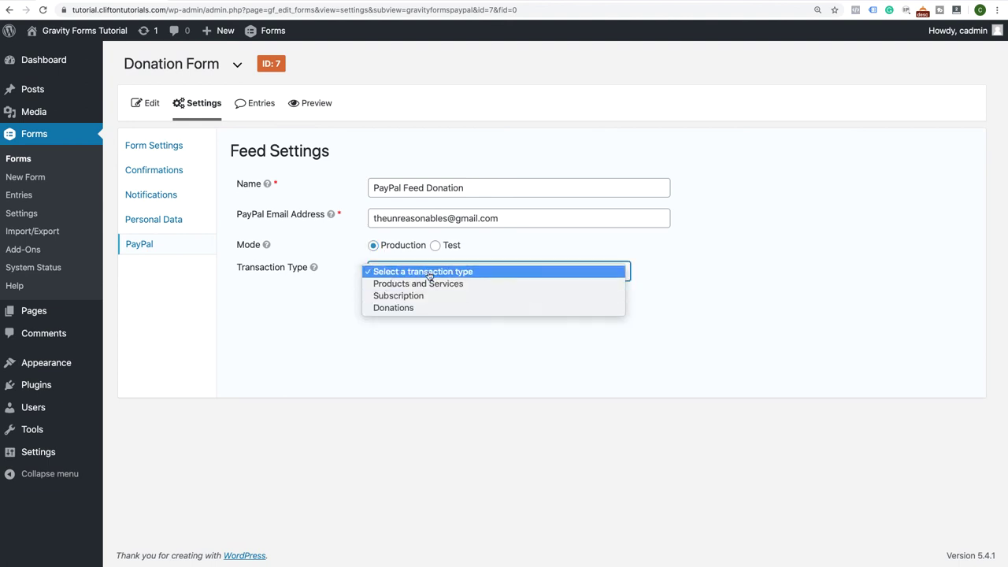
pyautogui.click(413, 309)
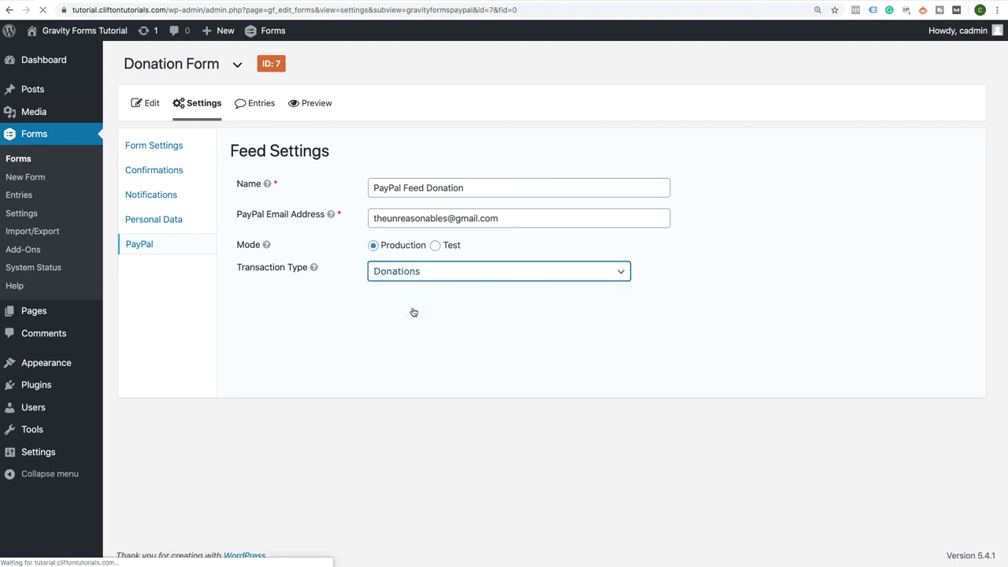
pyautogui.scroll(-3, 413, 312)
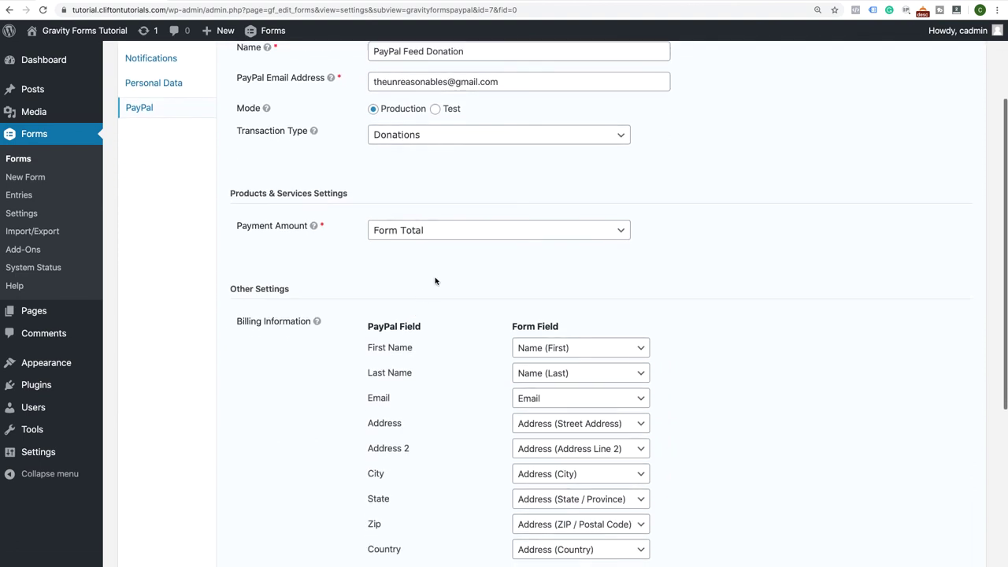
pyautogui.scroll(-4, 407, 355)
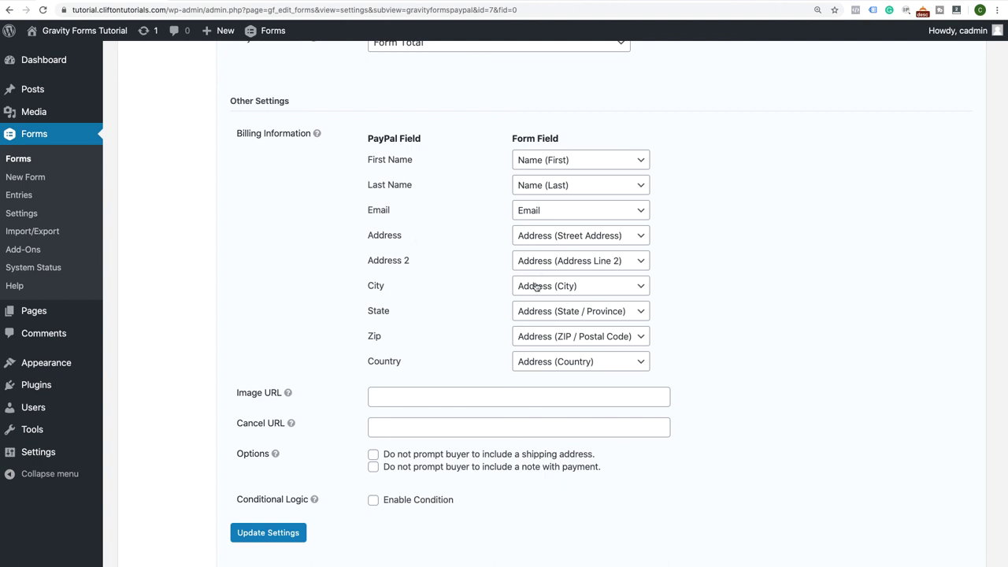
pyautogui.scroll(-2, 477, 353)
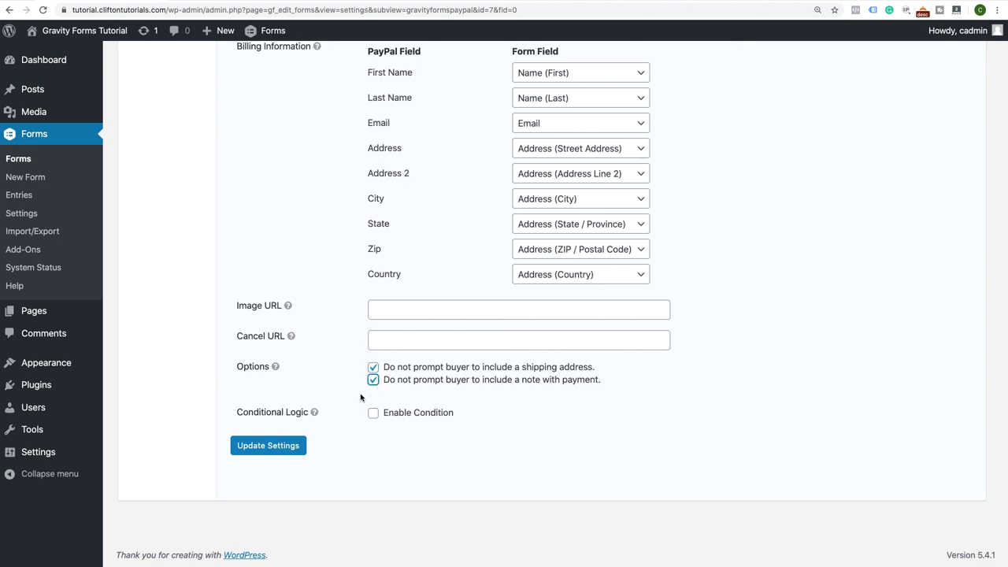
pyautogui.click(374, 414)
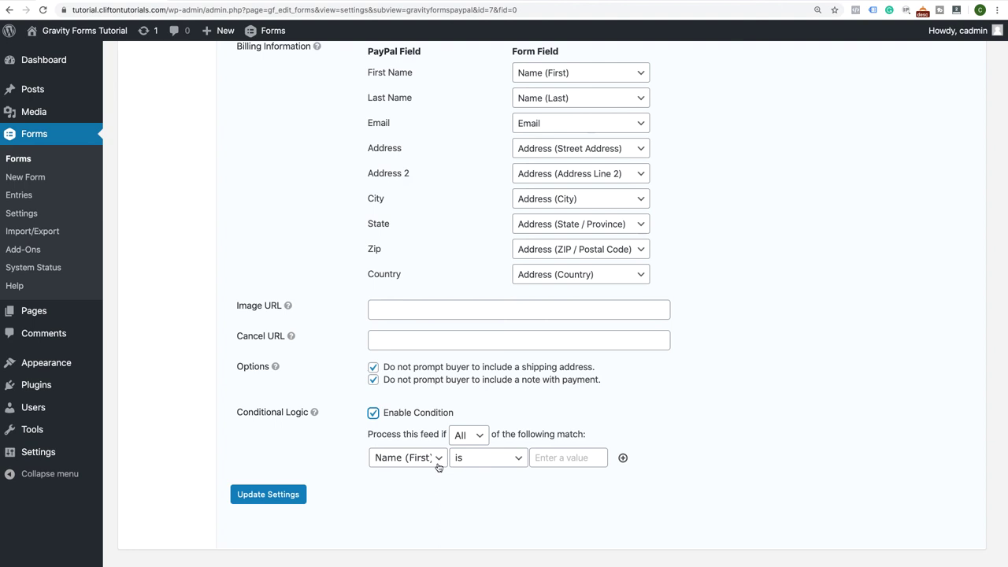
# Try Email, Donation Amounts and cause fields as the condition, then disable conditional logic and save
pyautogui.click(438, 458)
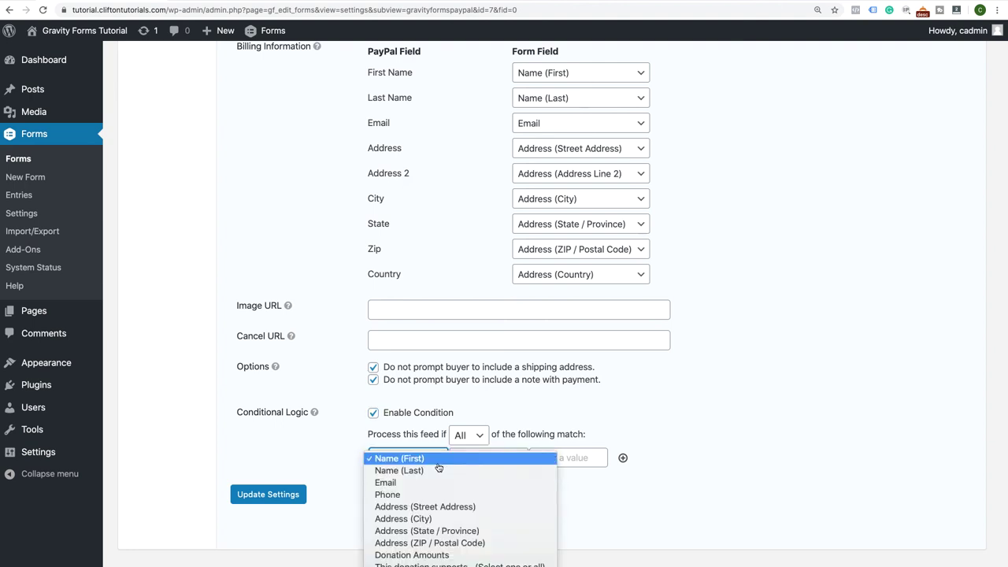
pyautogui.click(417, 482)
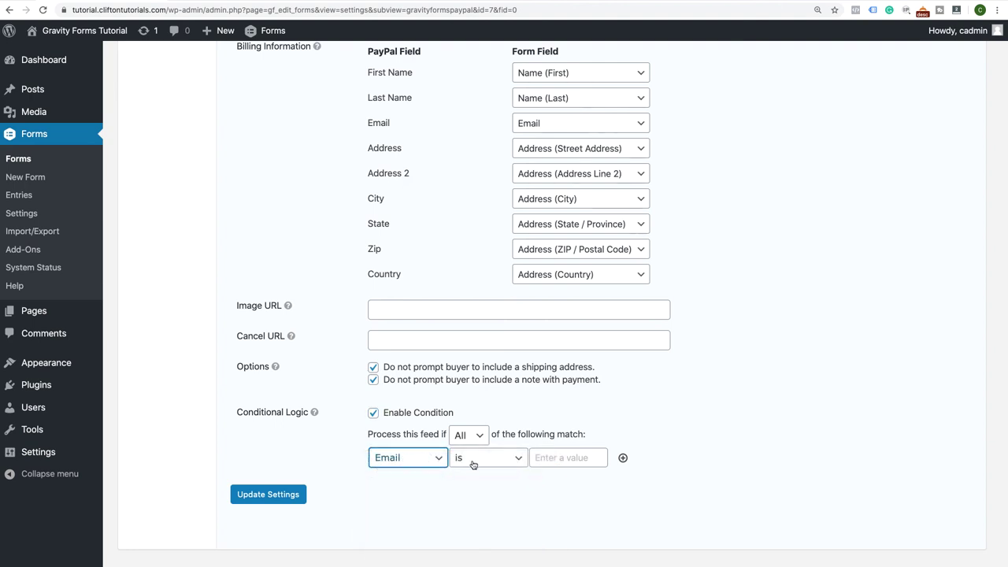
pyautogui.click(428, 460)
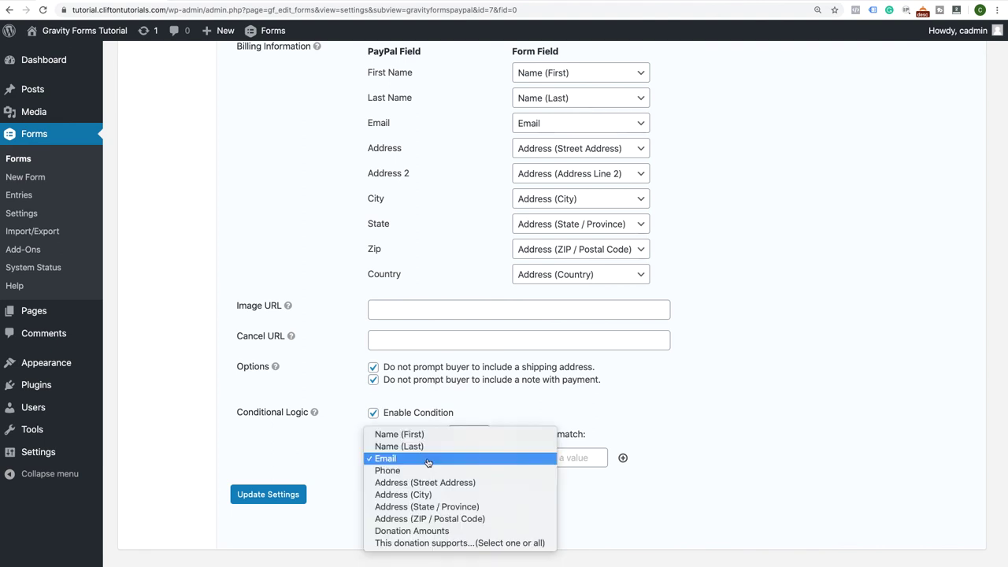
pyautogui.click(415, 532)
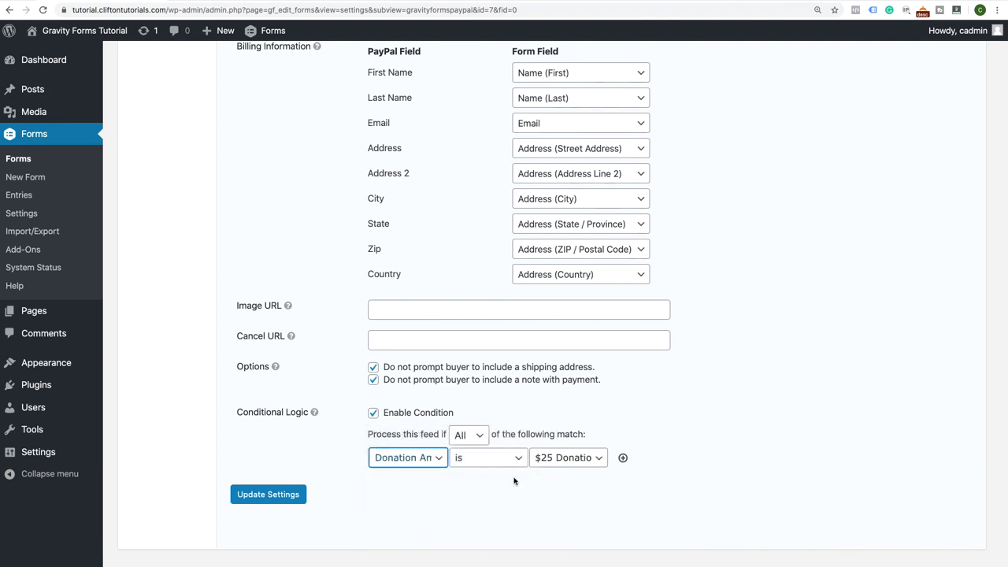
pyautogui.click(432, 463)
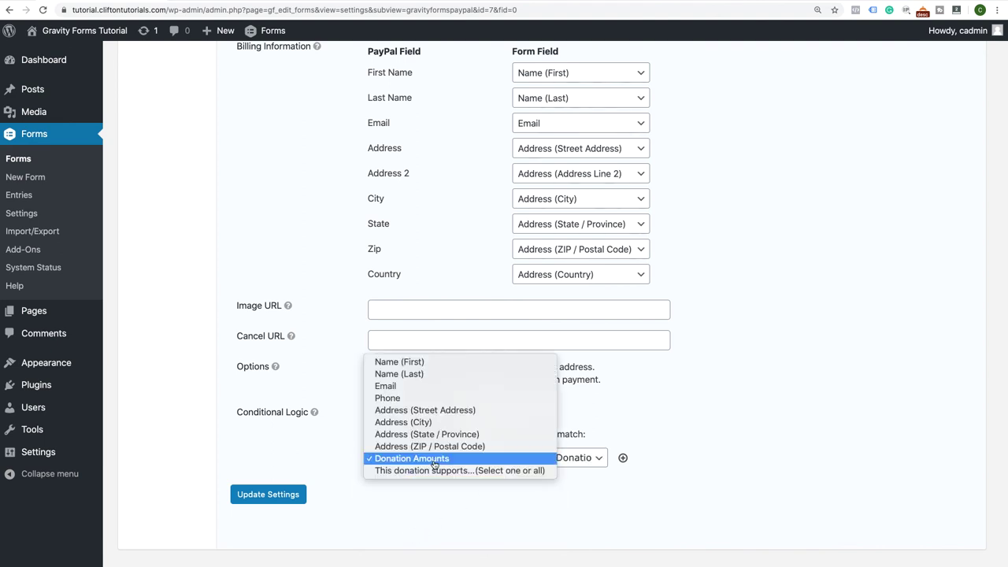
pyautogui.click(429, 470)
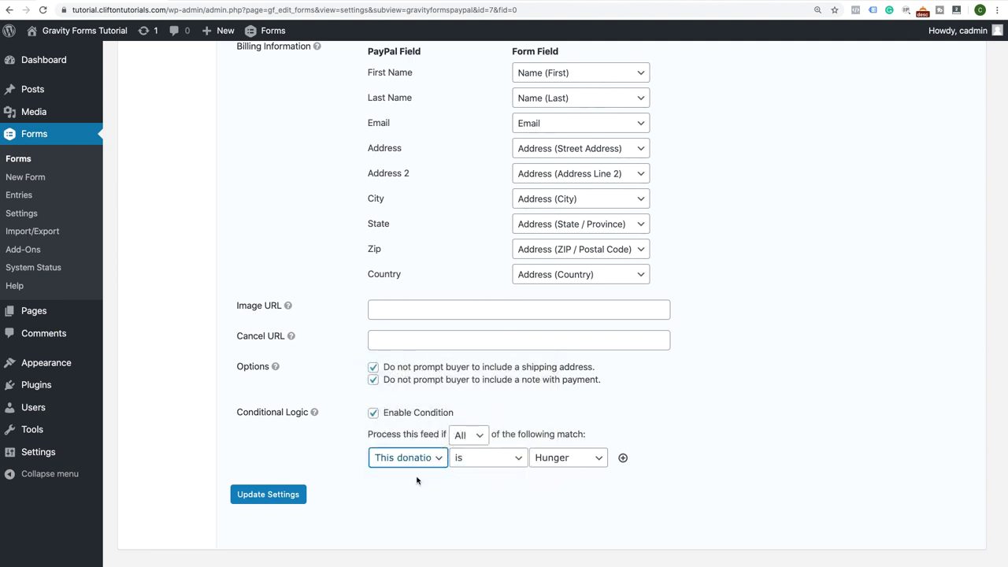
pyautogui.click(373, 413)
pyautogui.click(268, 446)
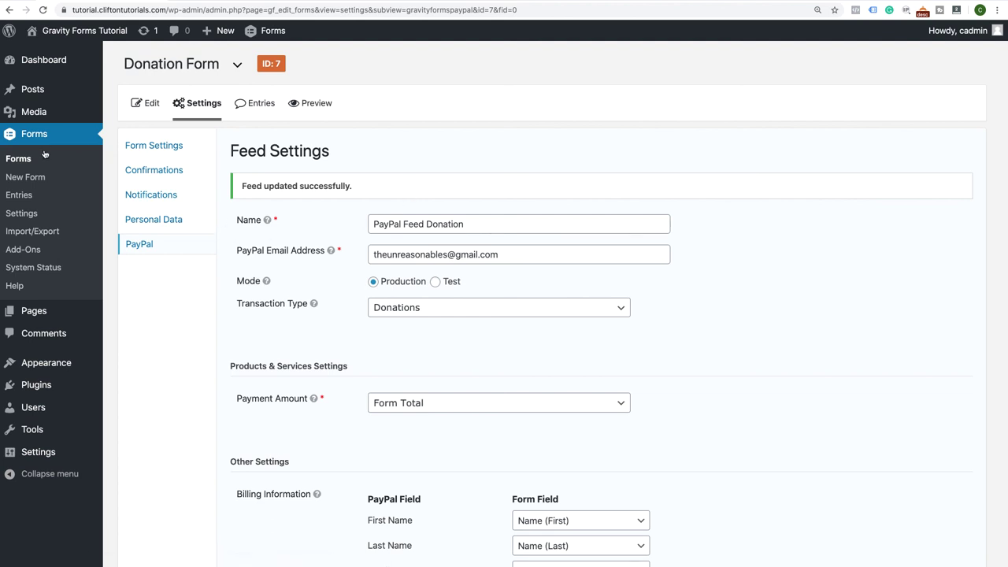
# Reopen the Donation Form in the form editor and expand the Pricing Fields panel
pyautogui.moveTo(172, 103)
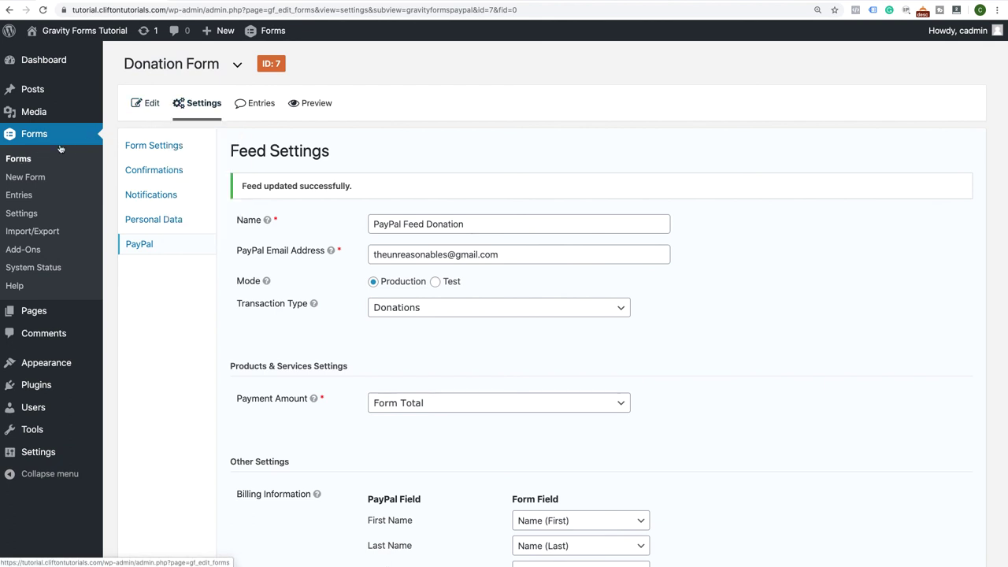
pyautogui.click(24, 158)
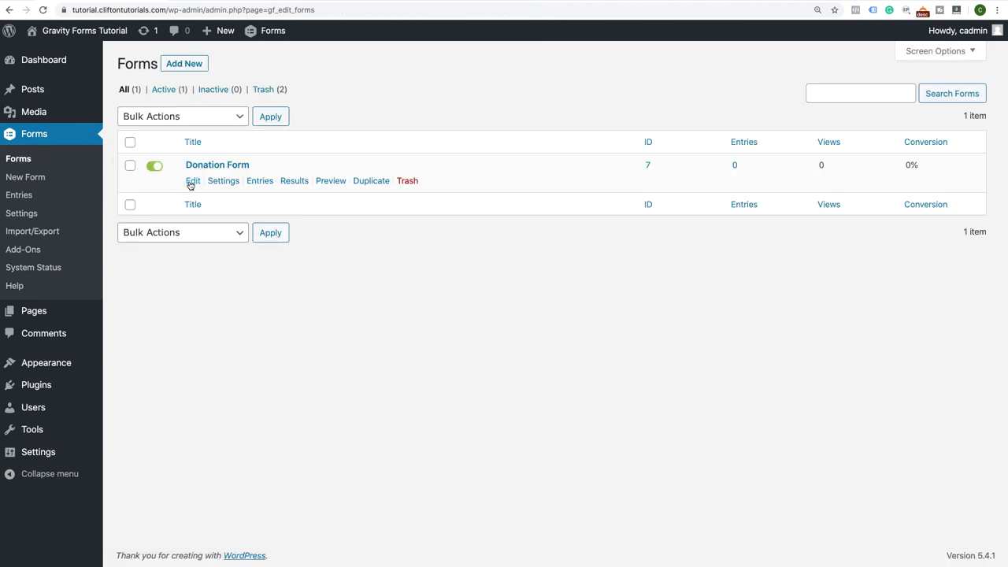
pyautogui.click(191, 182)
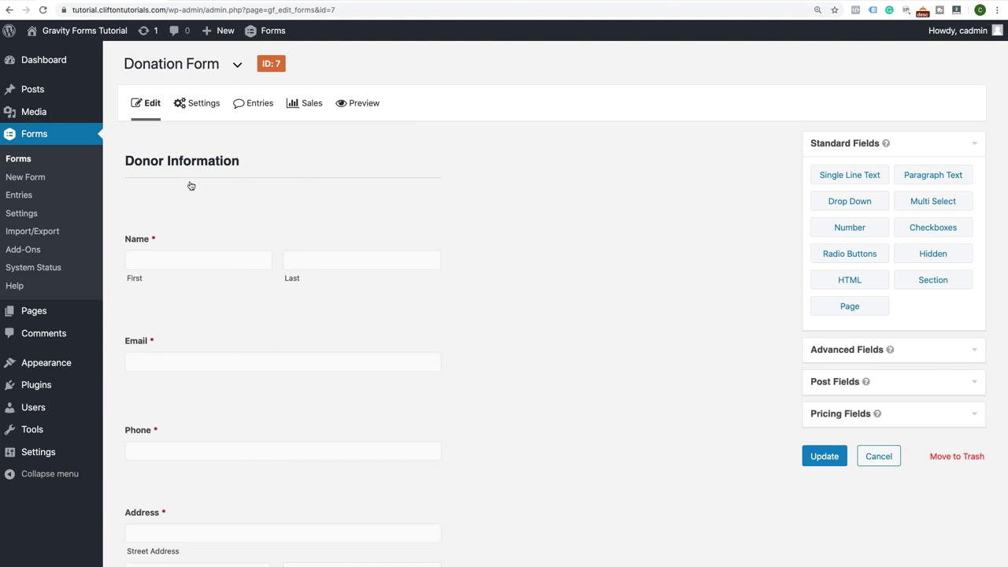
pyautogui.scroll(-10, 191, 185)
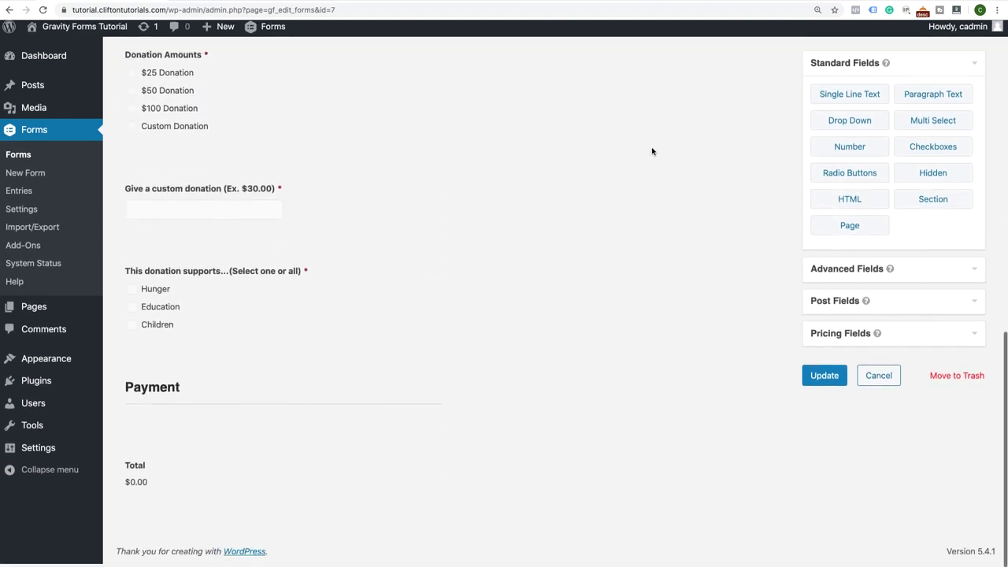
pyautogui.click(897, 337)
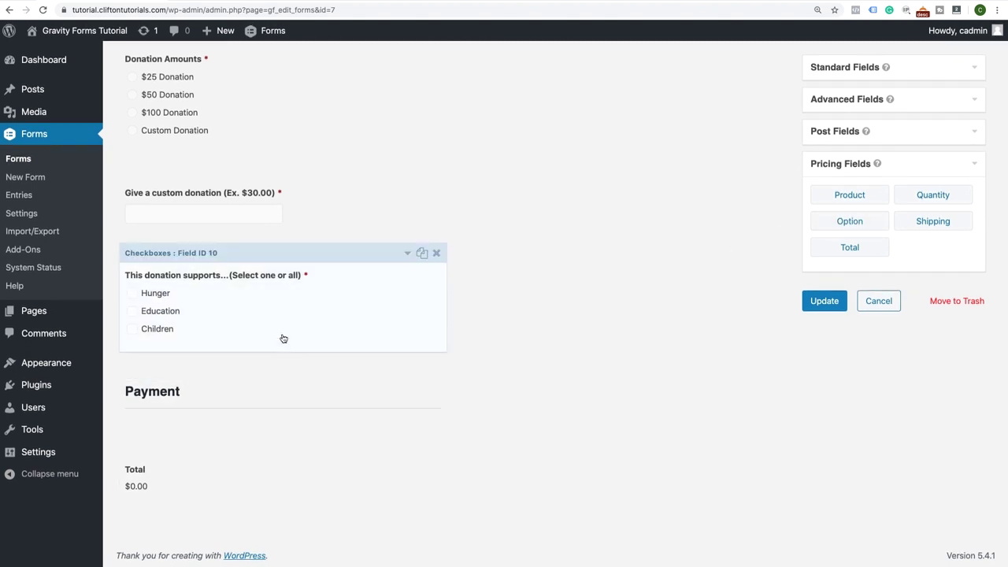
pyautogui.scroll(15, 282, 337)
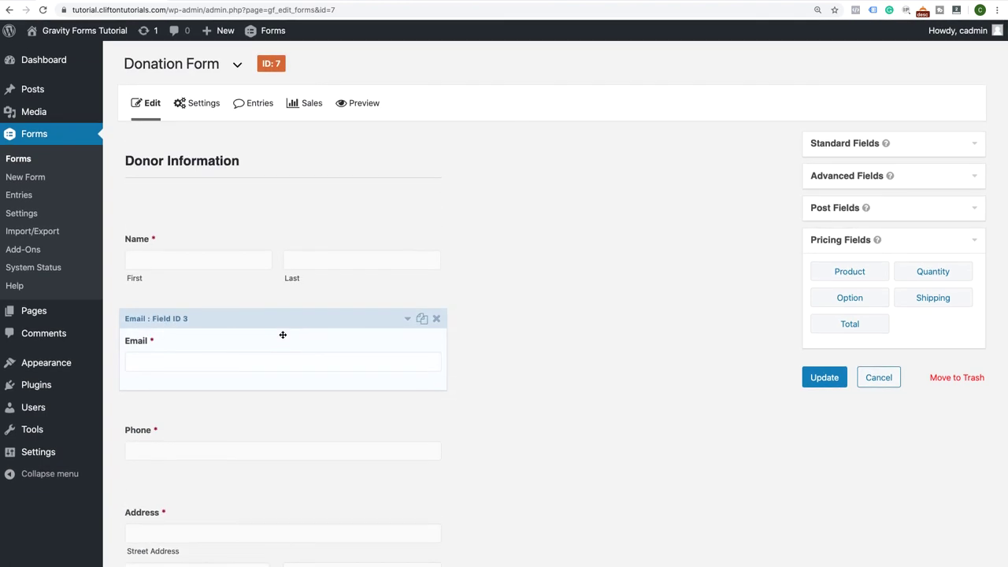
pyautogui.click(366, 109)
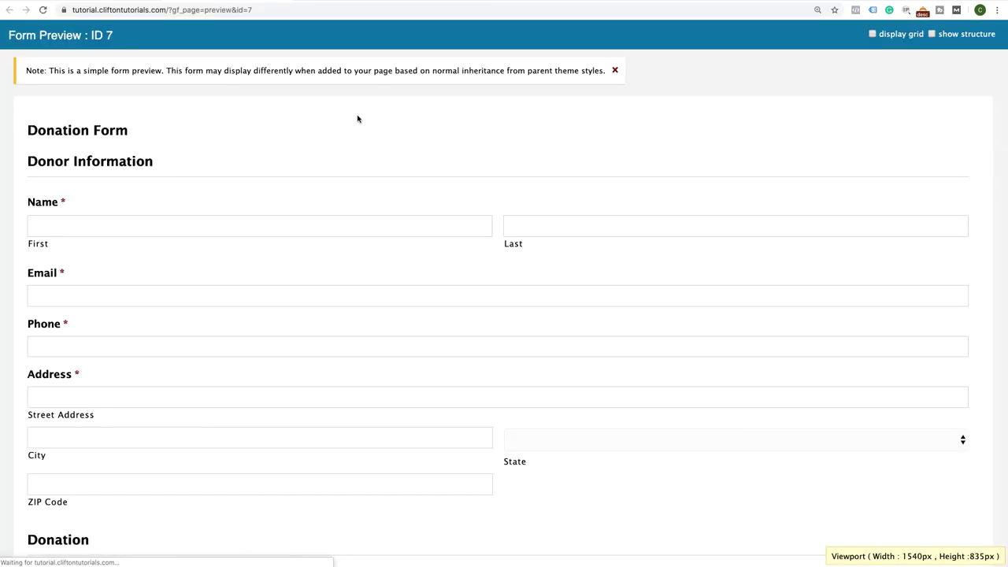
pyautogui.click(161, 228)
pyautogui.write(',mig')
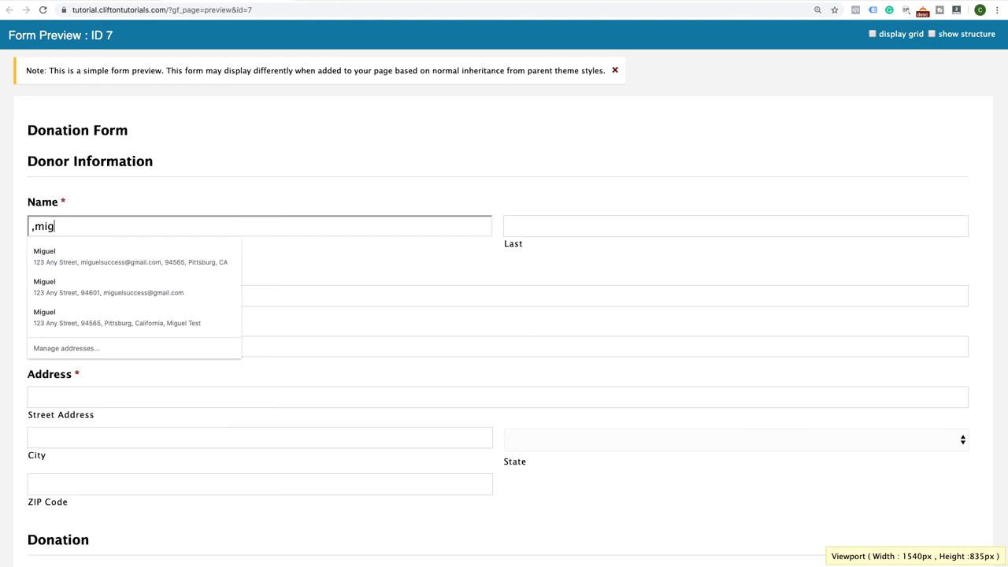
pyautogui.click(119, 259)
pyautogui.scroll(-5, 156, 371)
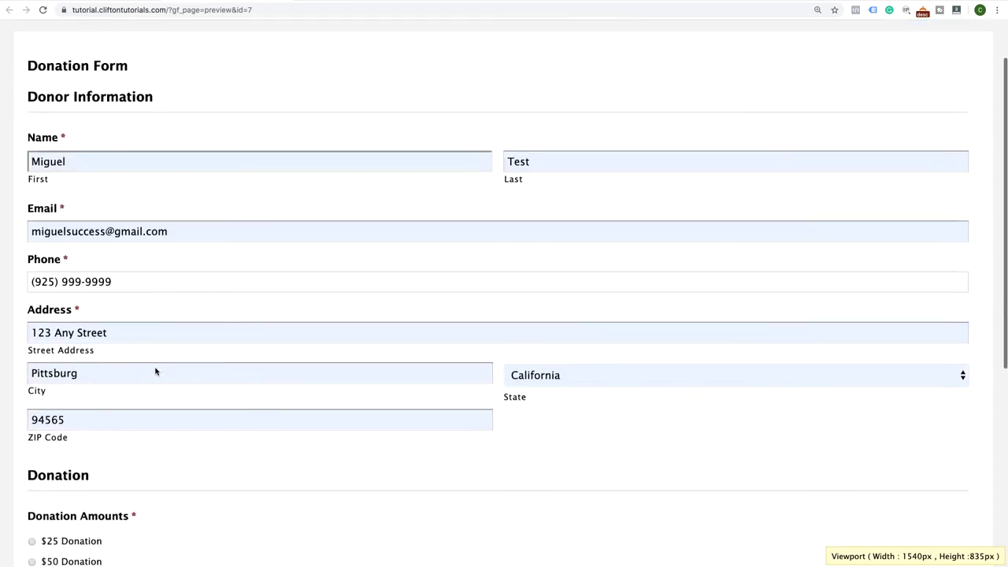
pyautogui.click(32, 308)
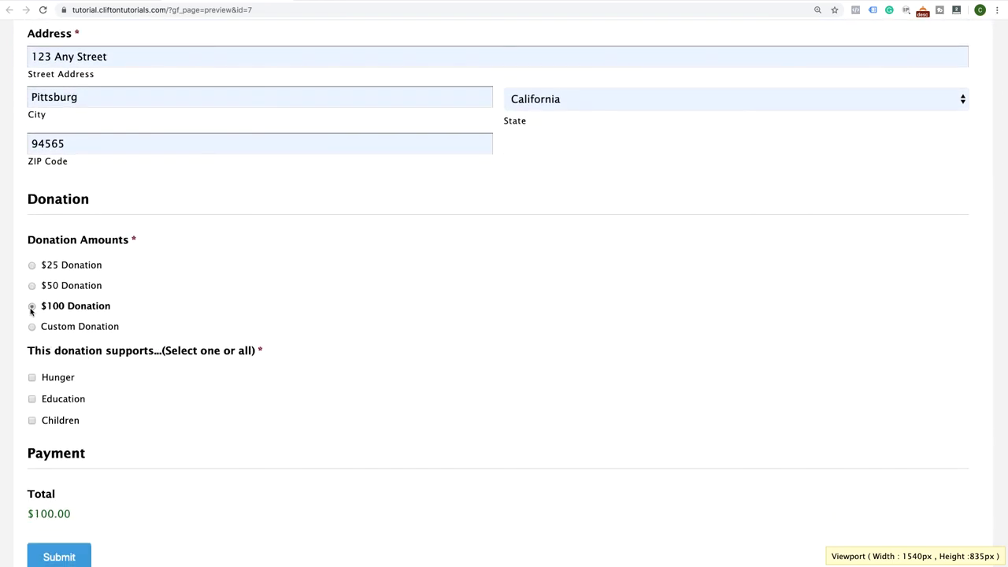
pyautogui.scroll(-2, 118, 360)
pyautogui.click(32, 306)
pyautogui.click(31, 327)
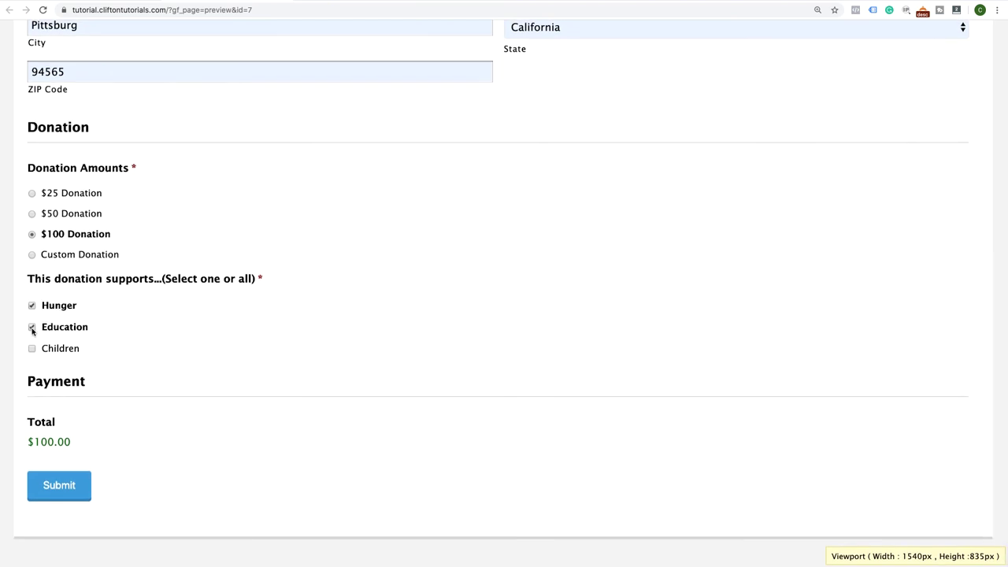
pyautogui.click(31, 349)
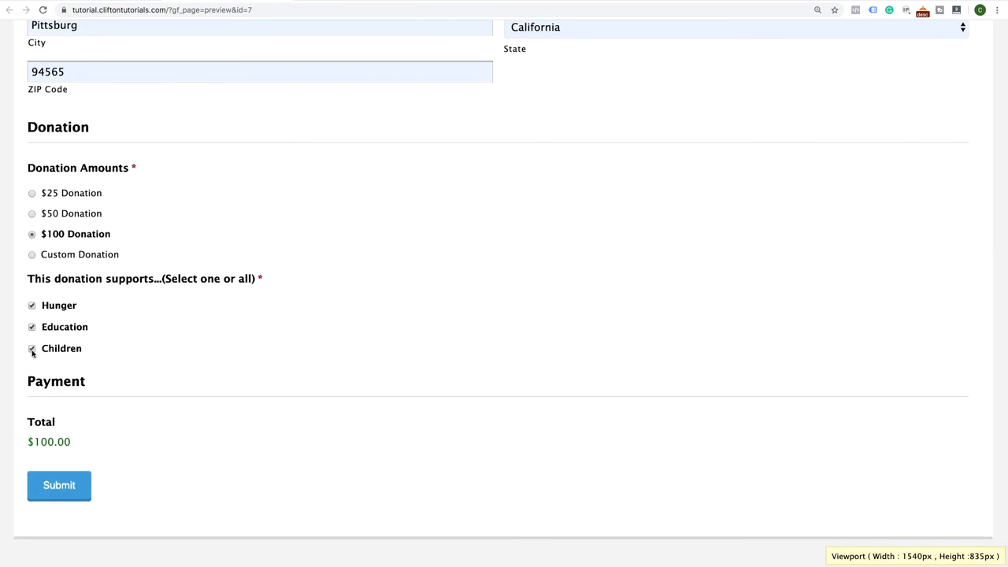
pyautogui.click(63, 485)
pyautogui.click(63, 485)
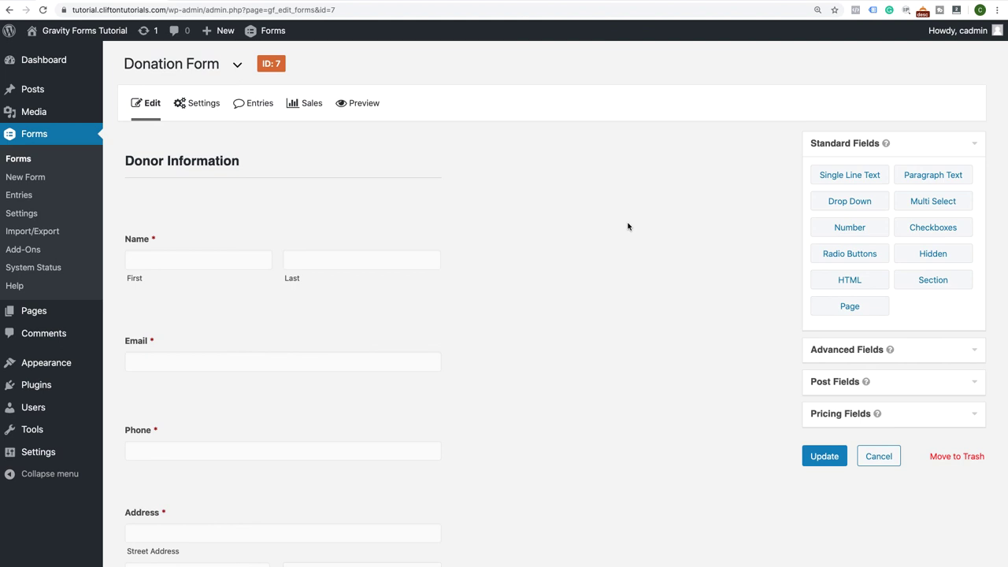
# Create a new page titled 'Donation' and embed Donation Form with the Gravity Forms block
pyautogui.moveTo(42, 312)
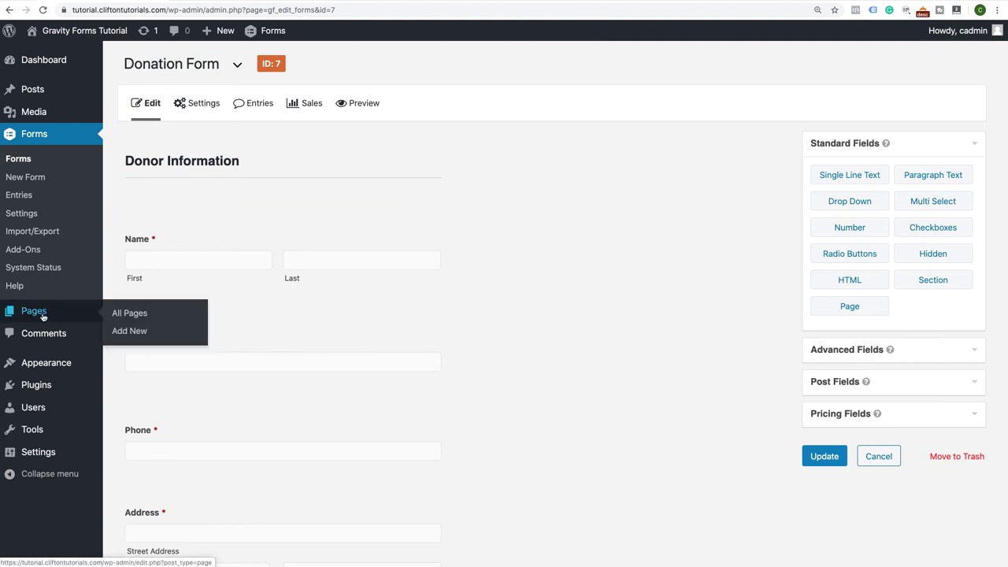
pyautogui.click(114, 331)
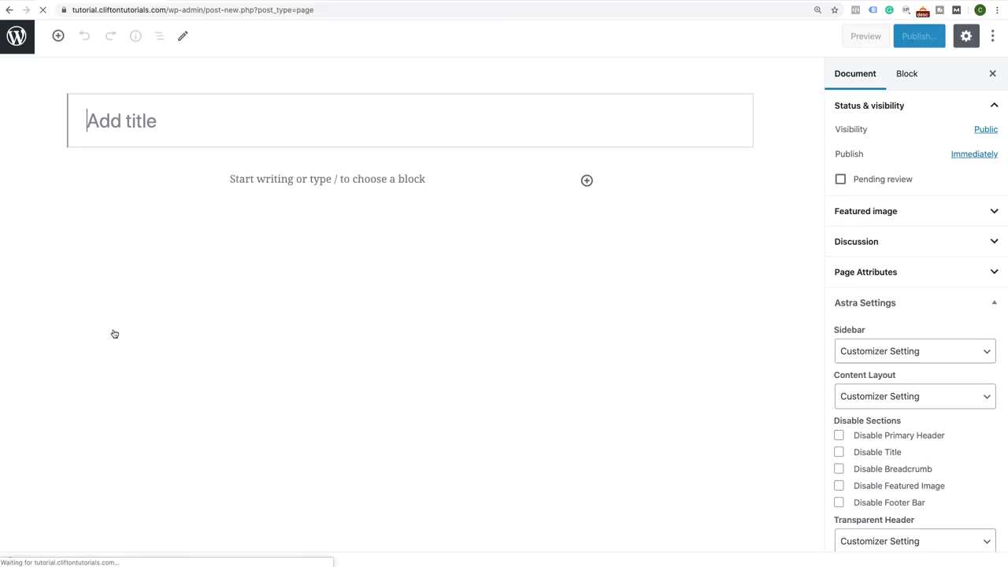
pyautogui.write('Don')
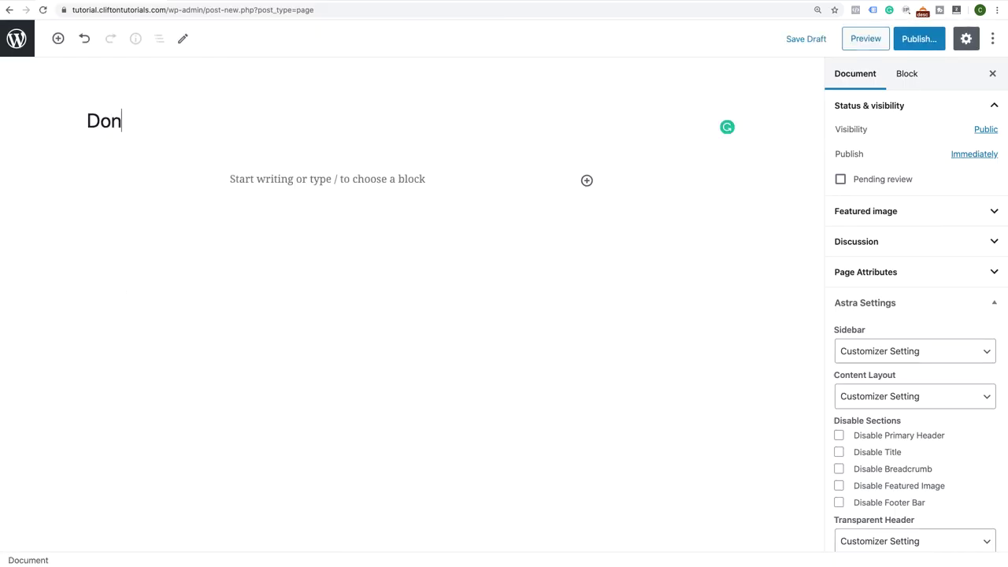
pyautogui.write('ation')
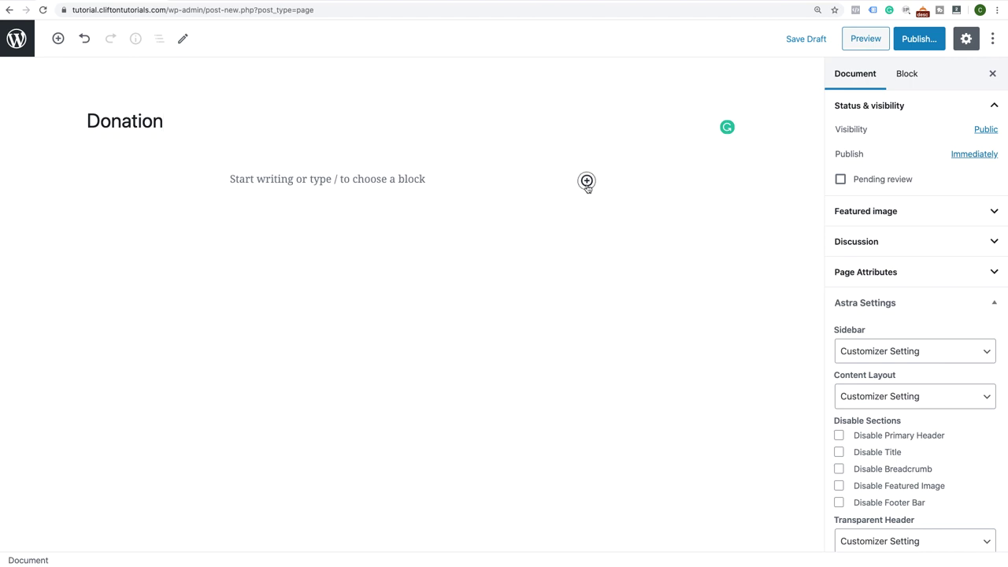
pyautogui.click(586, 181)
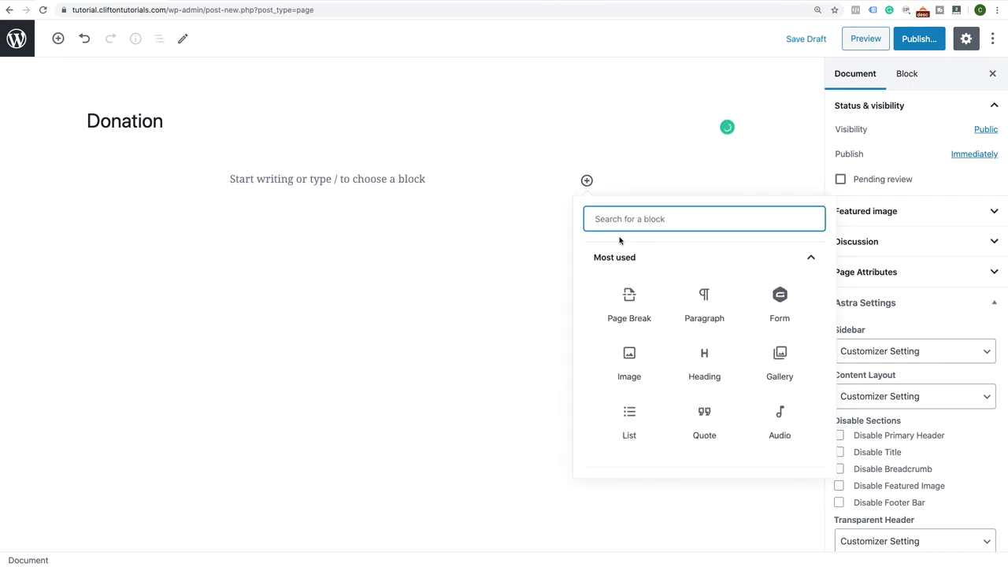
pyautogui.write('Gravity')
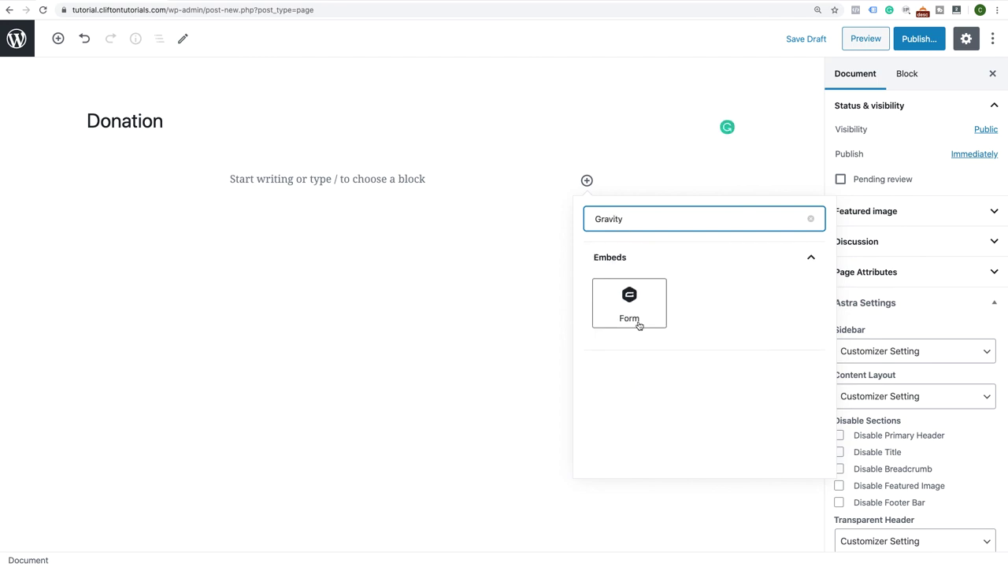
pyautogui.click(638, 315)
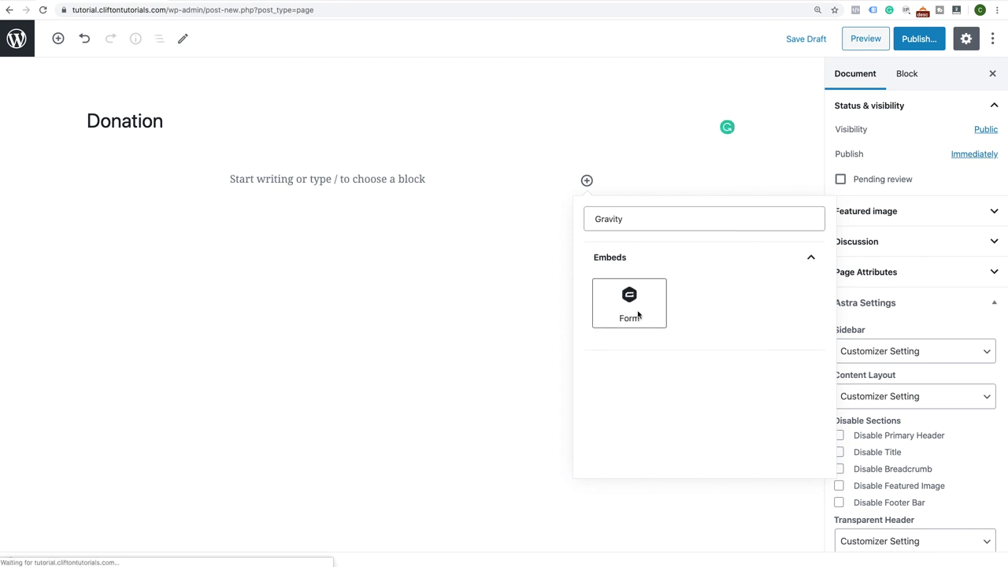
pyautogui.click(500, 340)
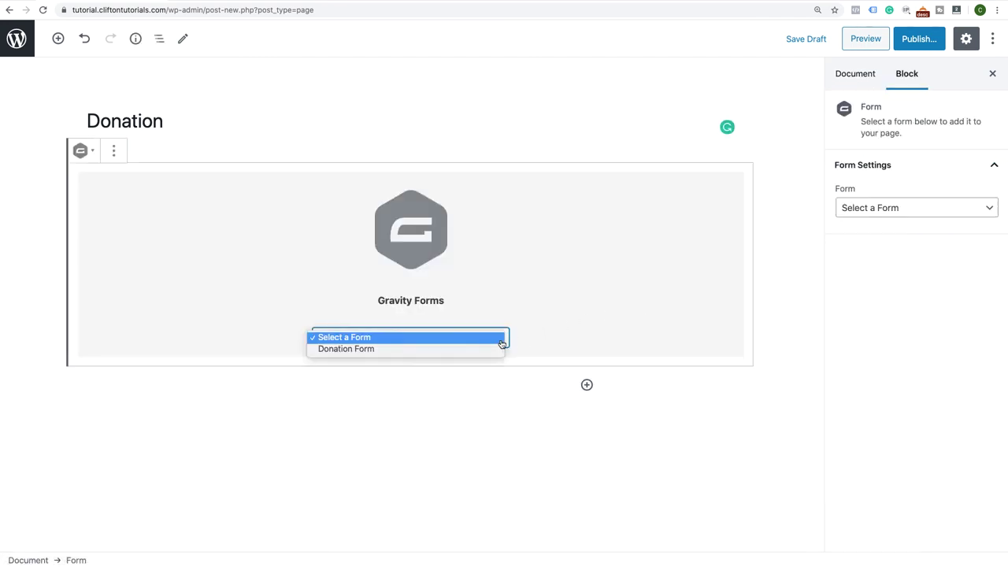
pyautogui.click(476, 351)
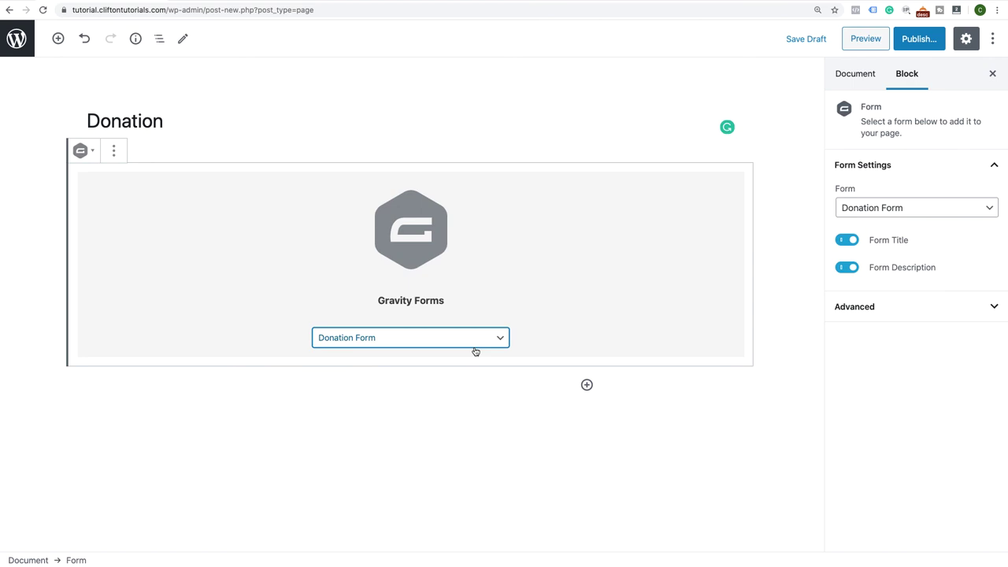
# Hide the form title and description, turn on AJAX, and publish the page
pyautogui.click(842, 242)
pyautogui.click(843, 271)
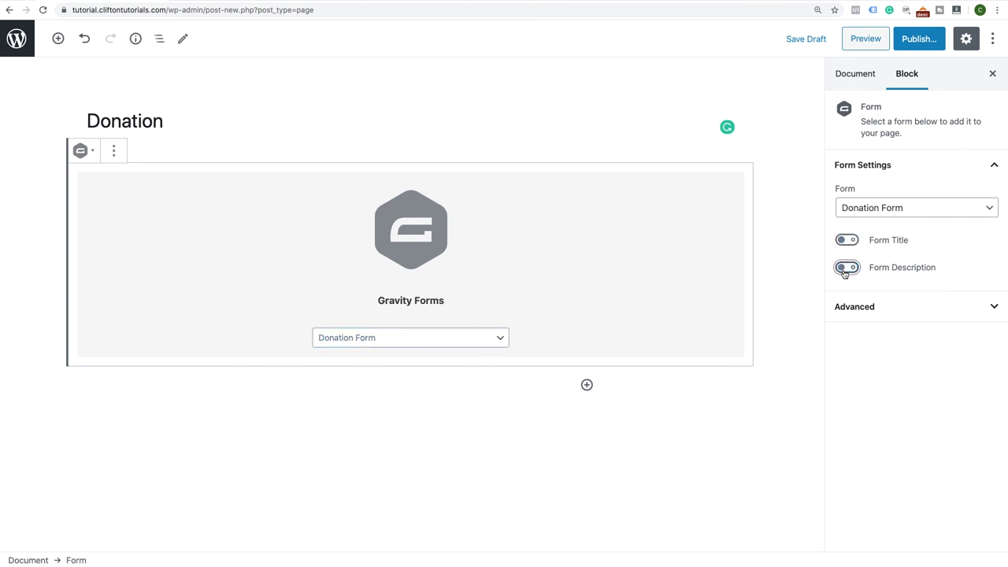
pyautogui.click(866, 308)
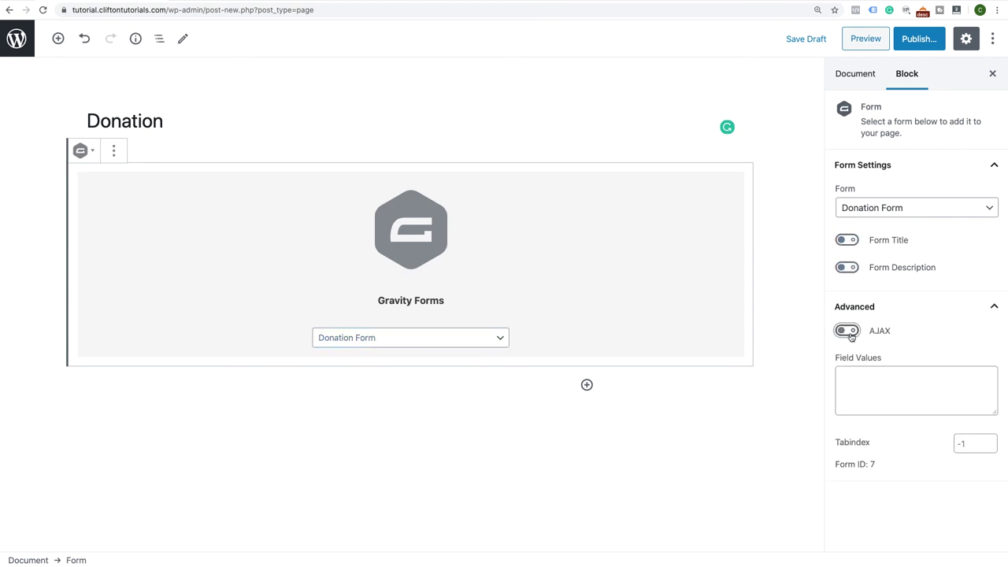
pyautogui.click(850, 333)
pyautogui.click(915, 41)
pyautogui.click(915, 40)
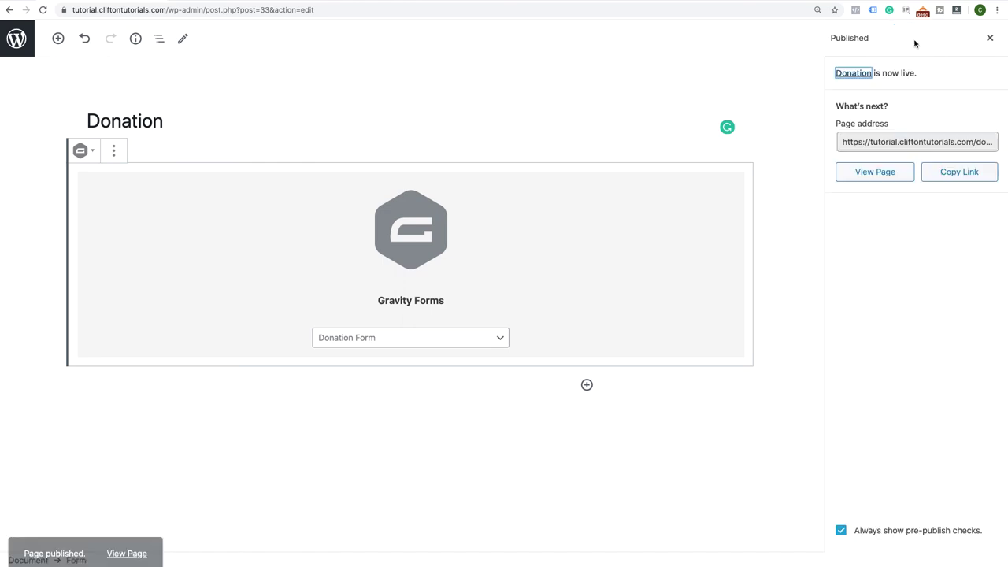
# View the live Donation page, select Custom Donation then $25 Donation, confirming a $25.00 total
pyautogui.click(893, 173)
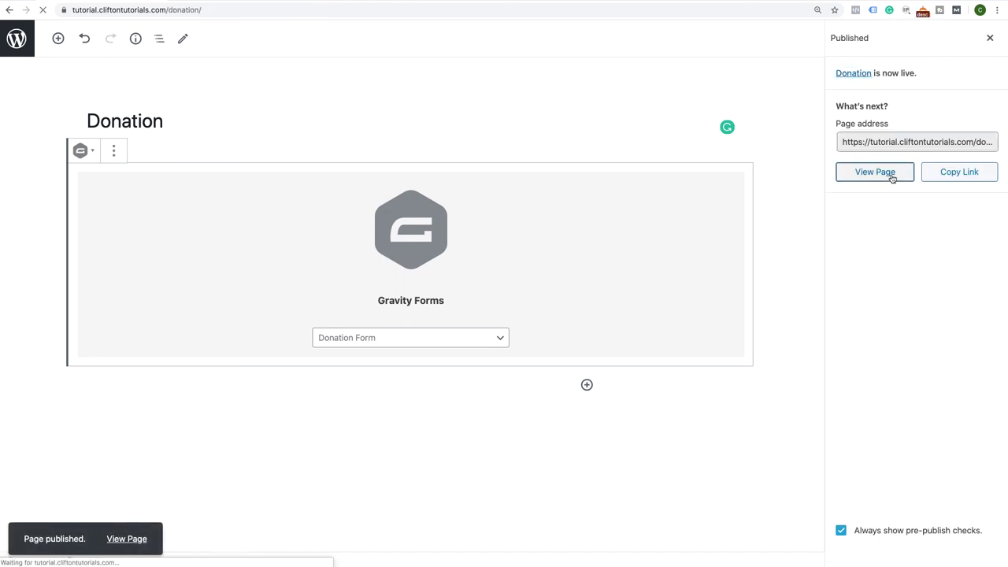
pyautogui.scroll(-4, 609, 276)
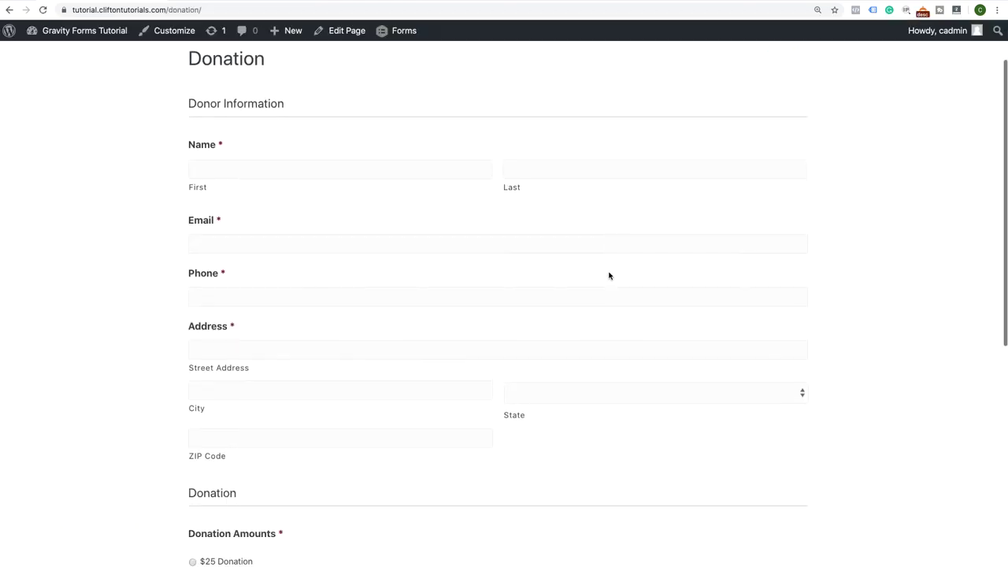
pyautogui.scroll(-8, 608, 273)
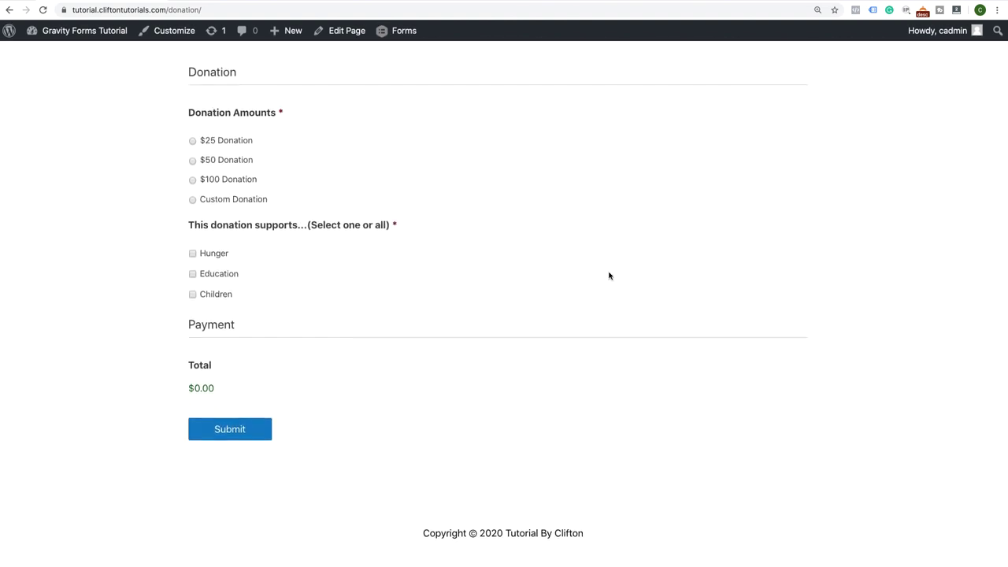
pyautogui.scroll(4, 609, 276)
pyautogui.scroll(4, 608, 276)
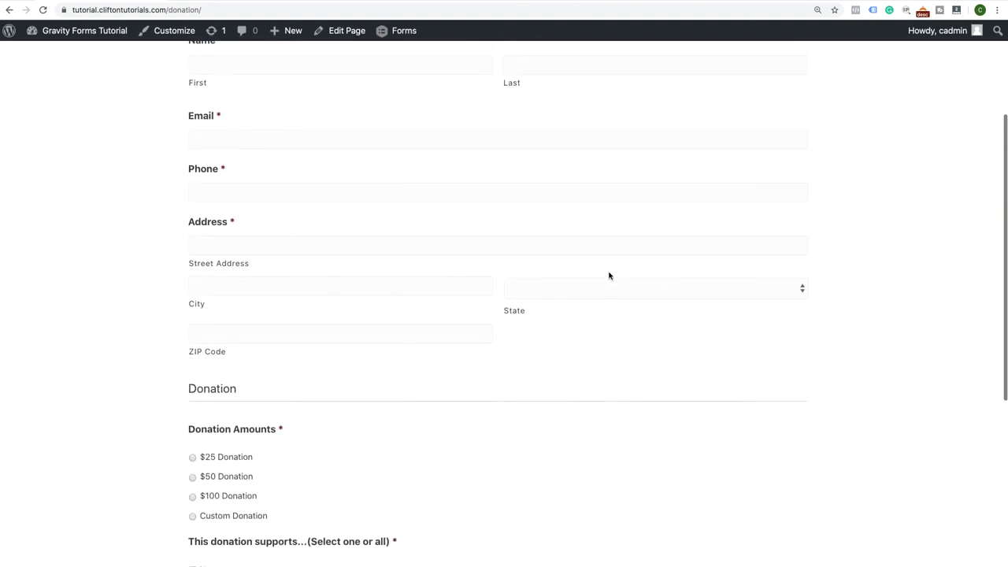
pyautogui.scroll(2, 607, 275)
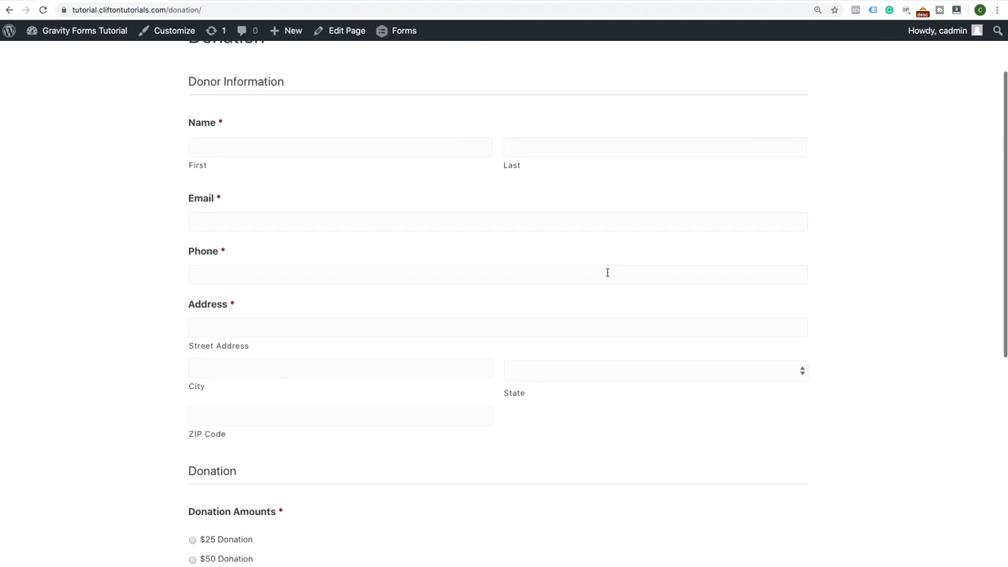
pyautogui.scroll(-9, 607, 273)
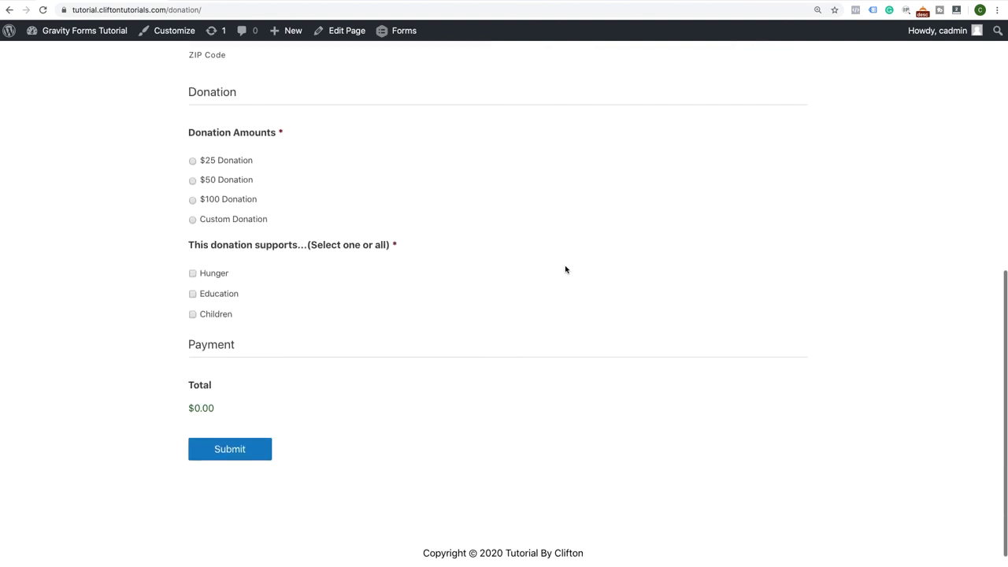
pyautogui.click(193, 221)
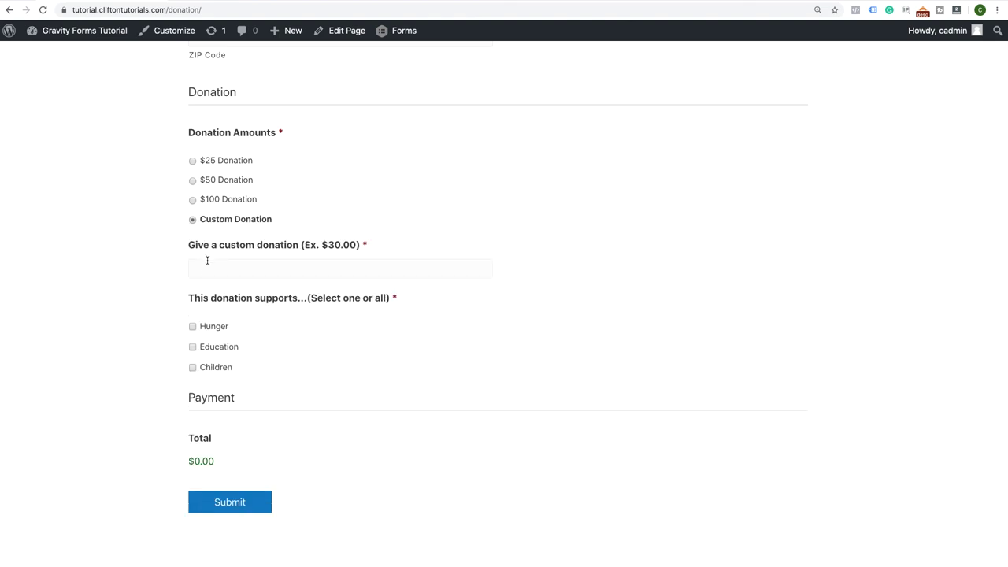
pyautogui.click(193, 161)
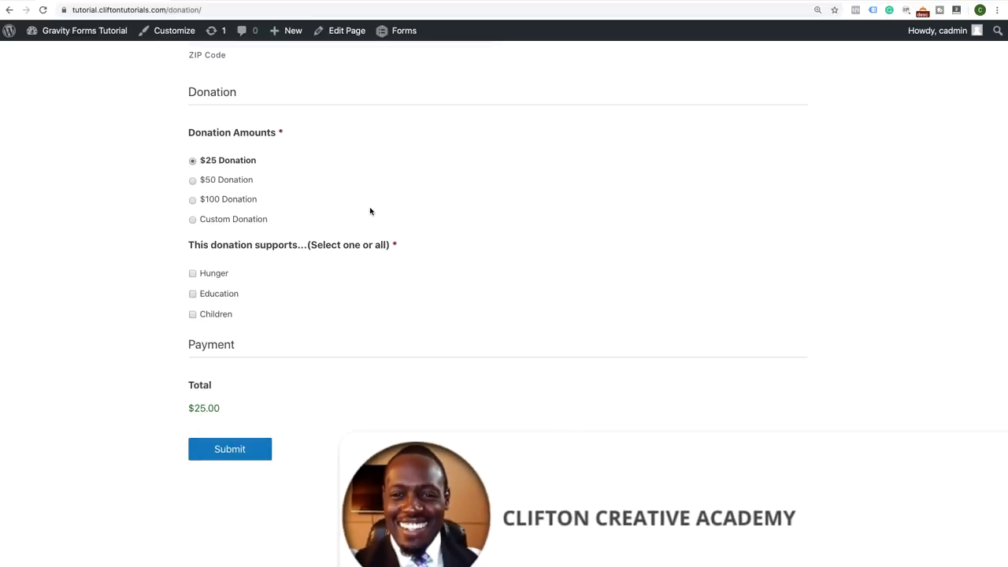
pyautogui.scroll(6, 370, 211)
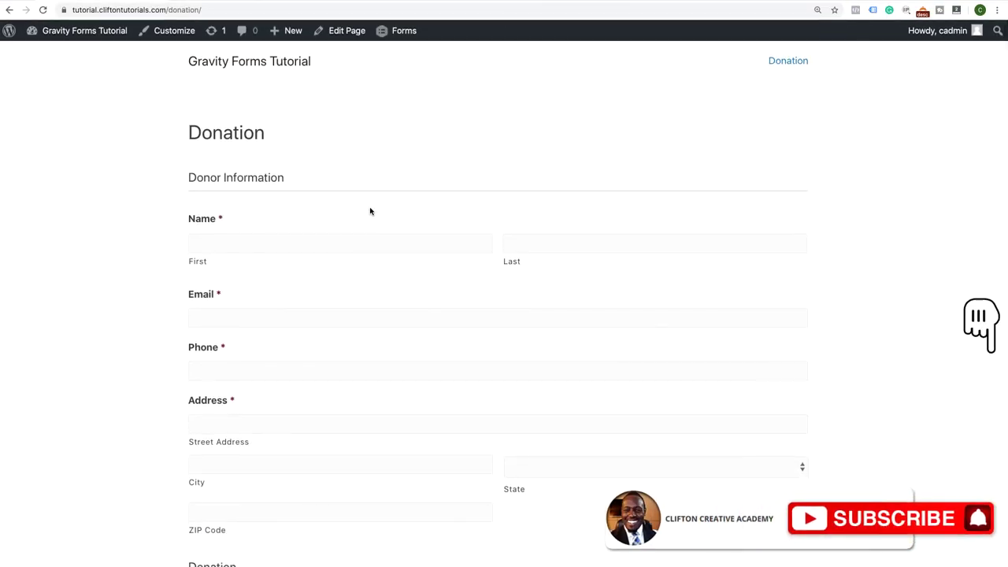